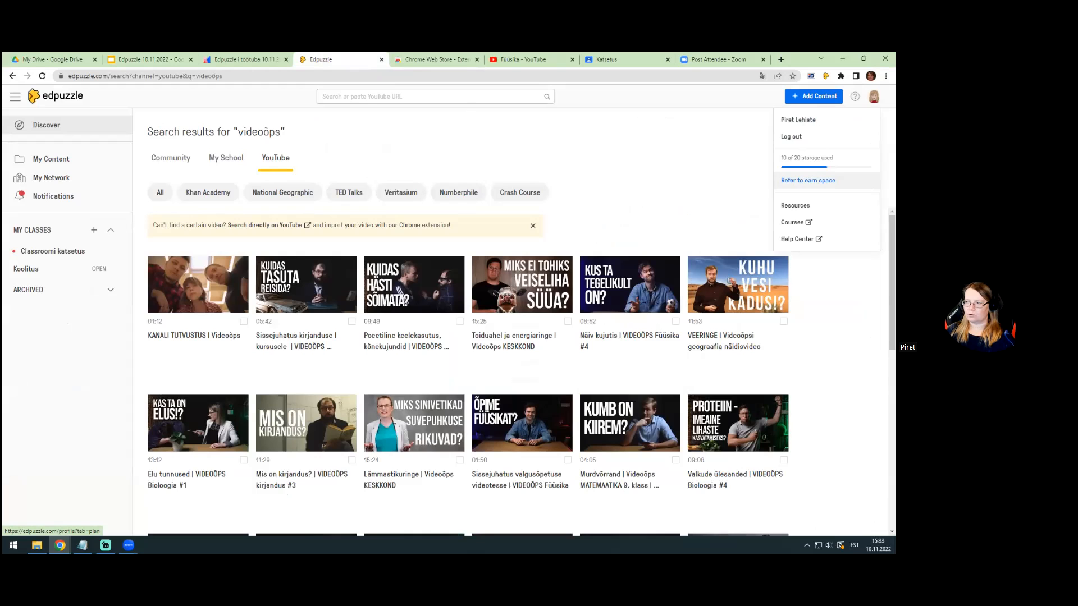
Step: Open the account's plan page from the refer-to-earn-space option and review the storage space and upgrade information
left_click(807, 180)
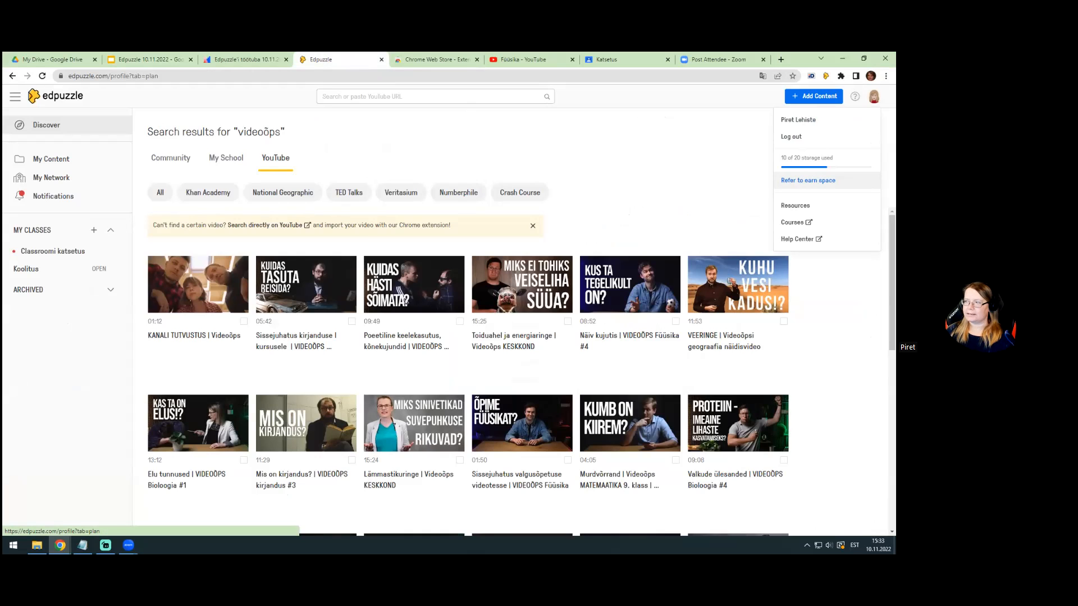
scroll(567, 319, "down", 2)
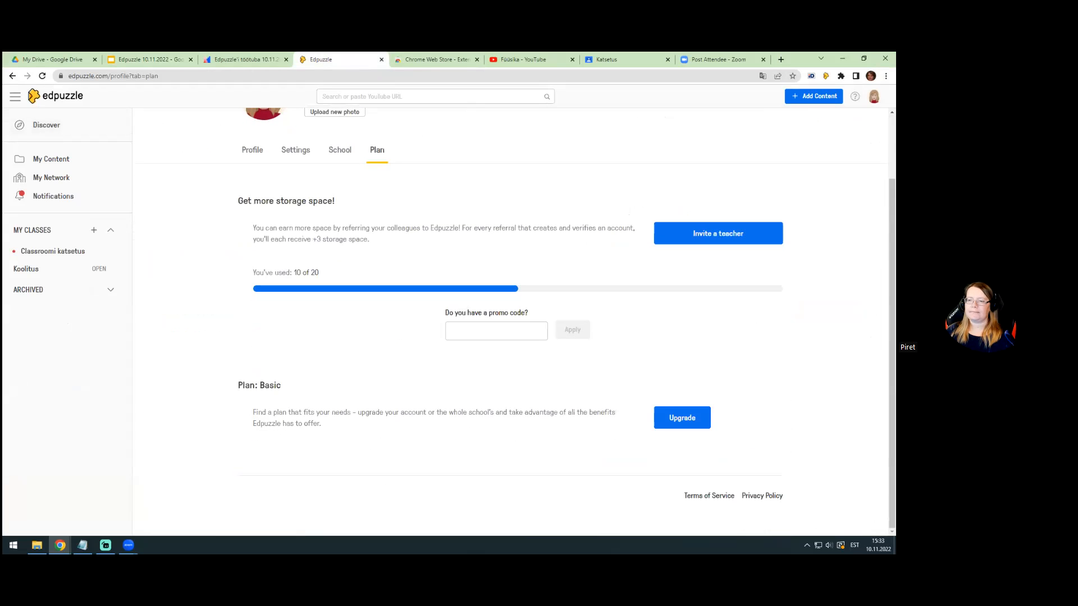
scroll(511, 320, "up", 1)
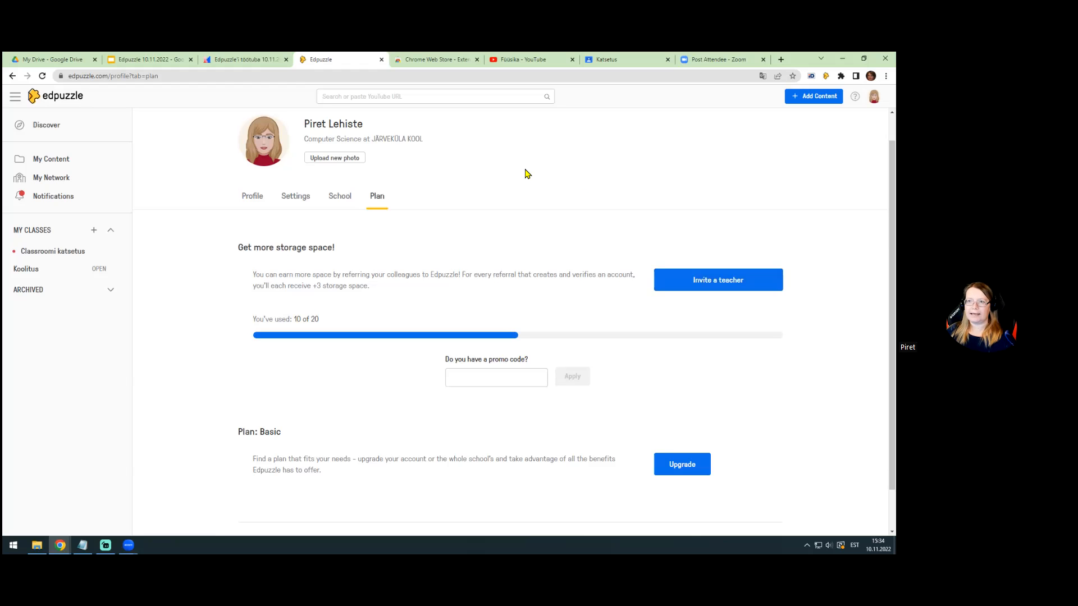
Step: View the Discover page, then look through the folders and videos stored in My Content
left_click(52, 126)
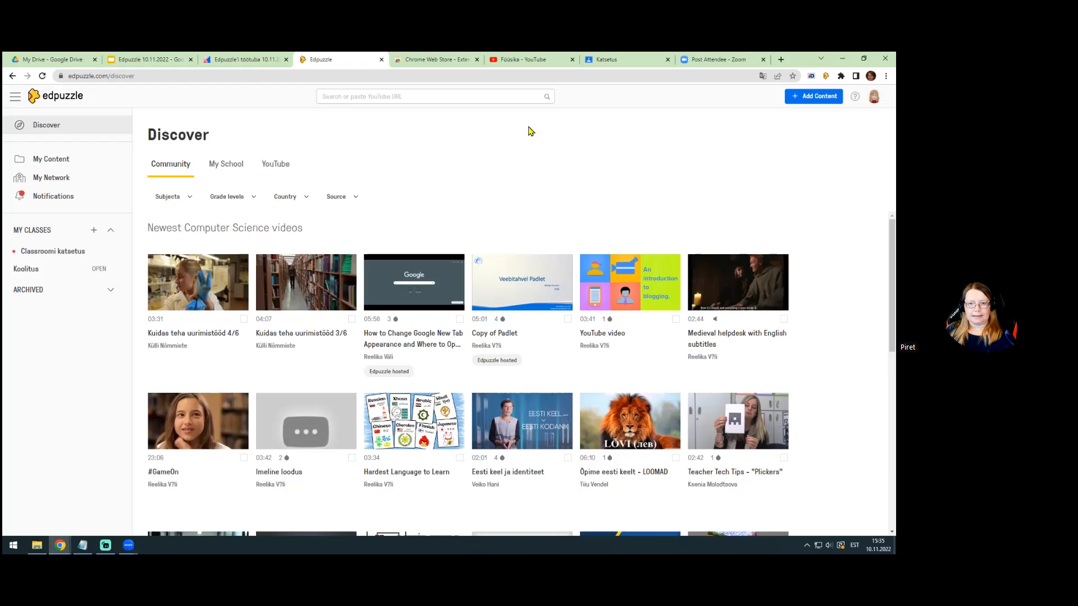
left_click(57, 159)
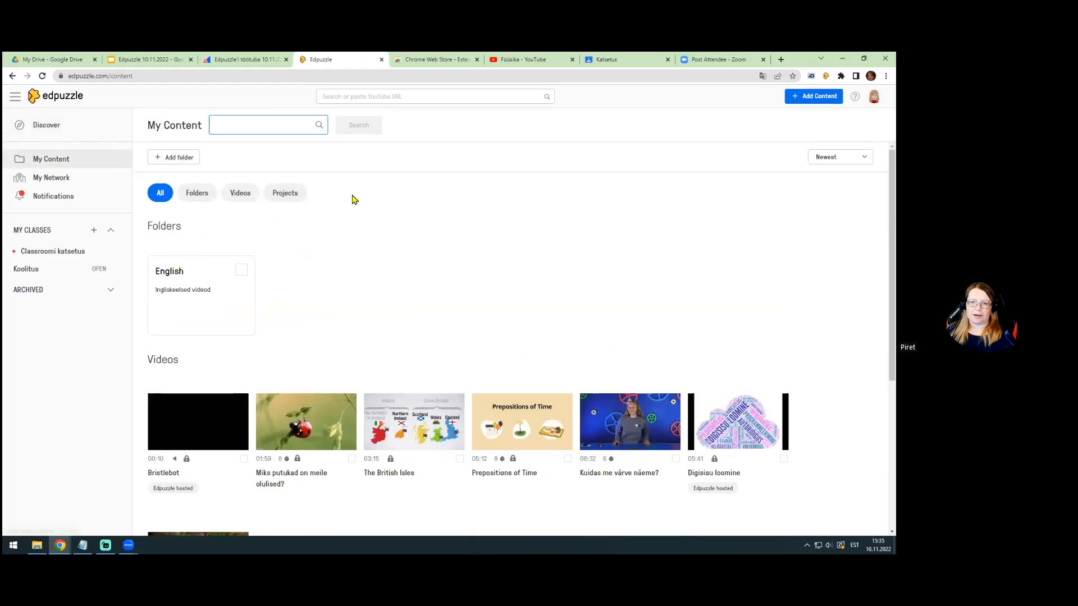
scroll(561, 200, "down", 1)
scroll(561, 202, "up", 1)
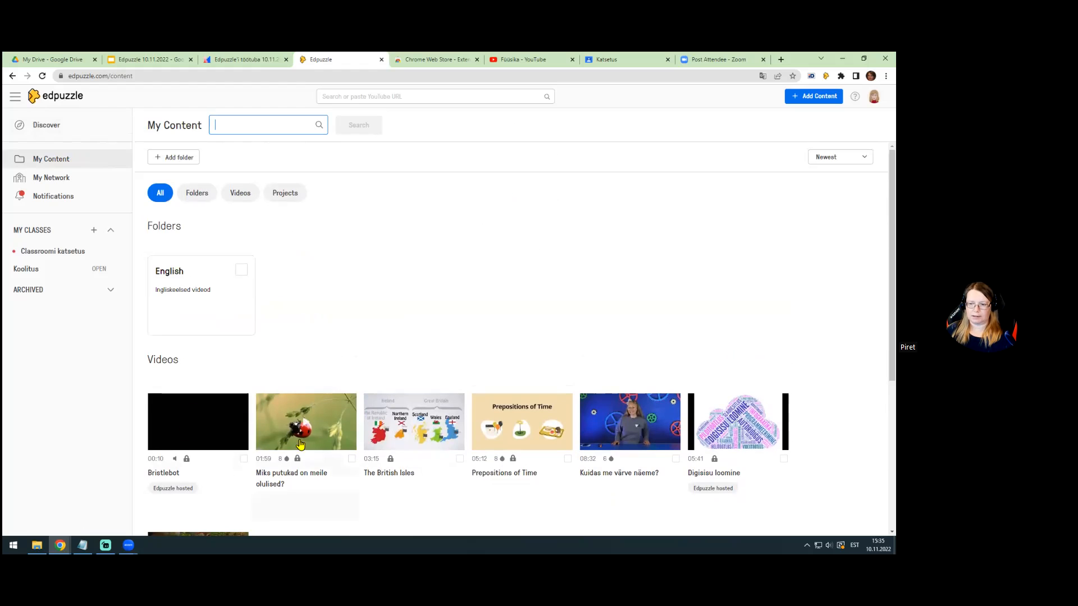
scroll(436, 351, "down", 2)
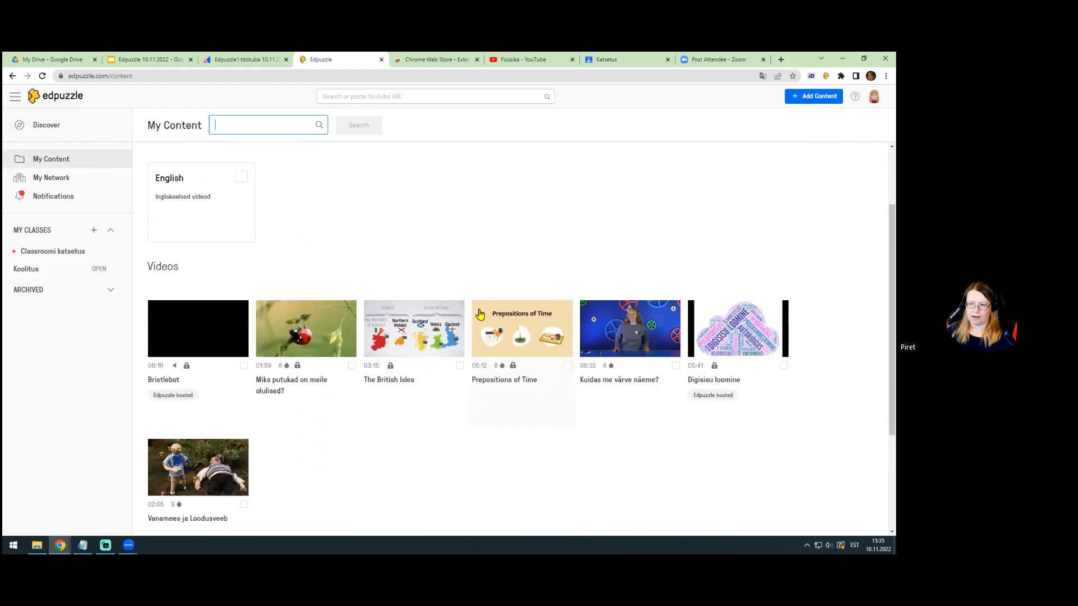
scroll(578, 221, "up", 2)
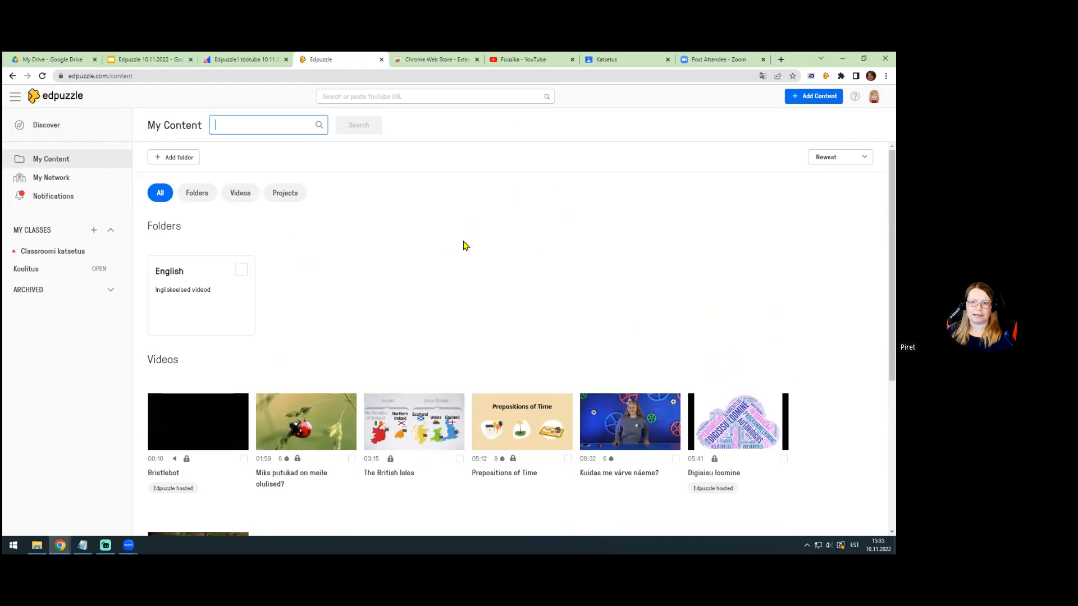
Step: Create a new folder named "Eesti" with the description "Eestikeelsed videod" in My Content
left_click(179, 158)
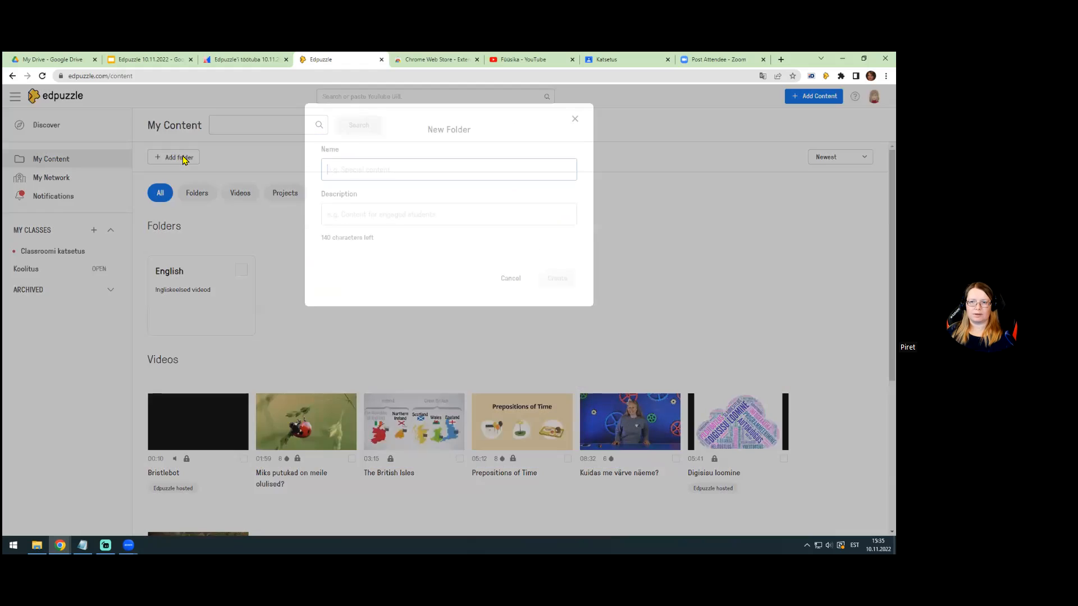
type("Eesti")
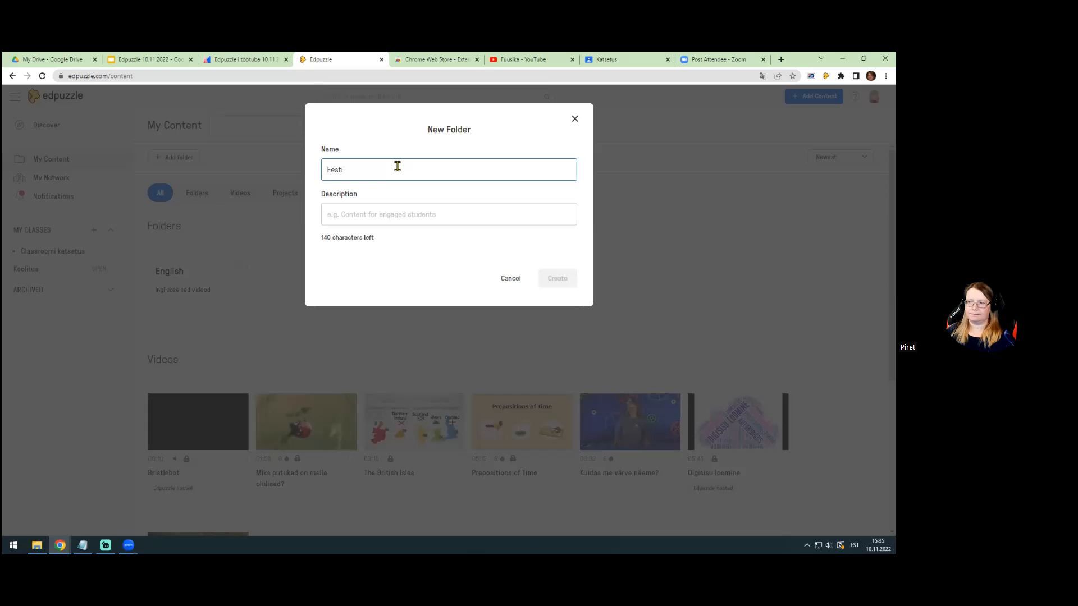
left_click(361, 218)
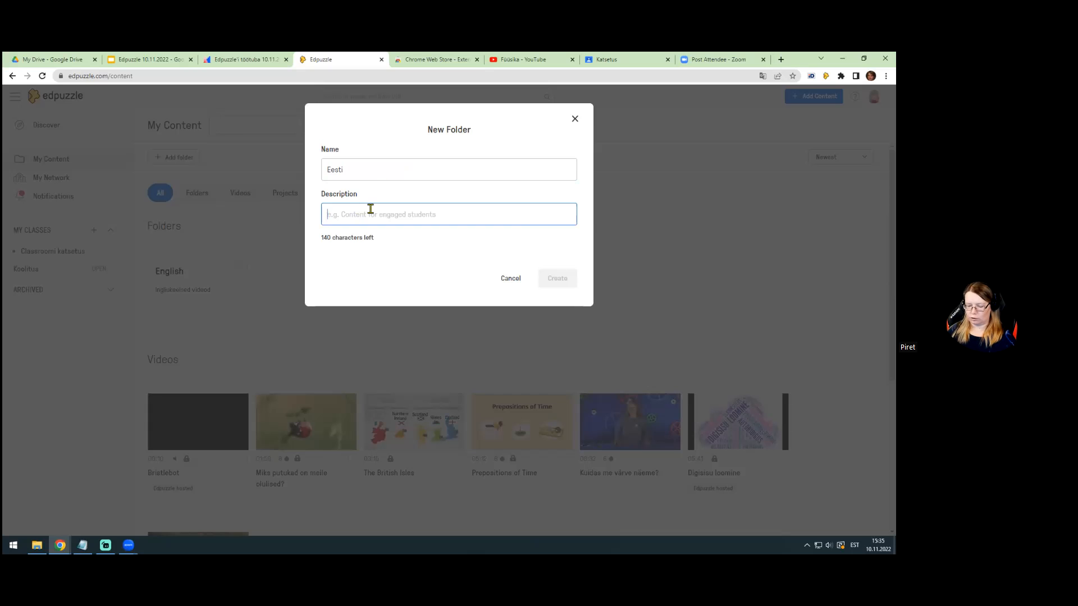
type("Eestikeelsed videod")
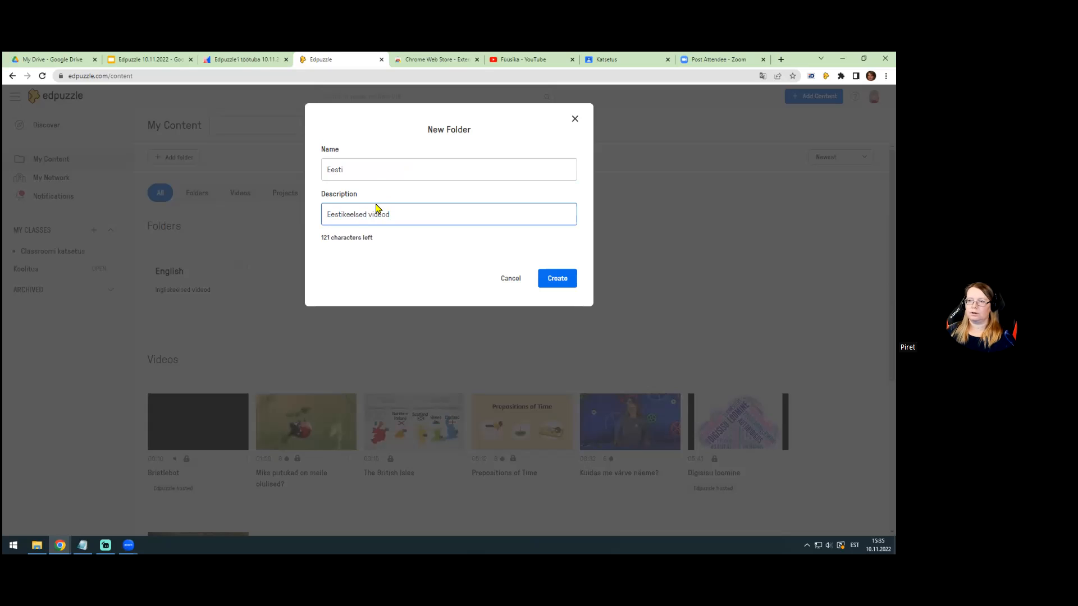
left_click(556, 279)
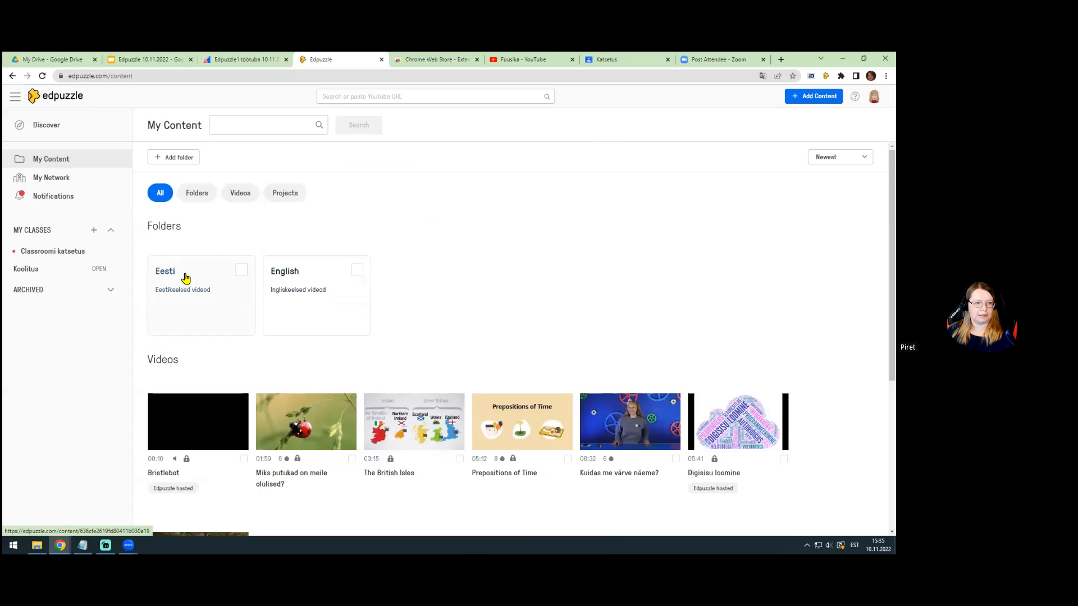
Step: Move the "Digisisu loomine" video into the Eesti folder
scroll(494, 225, "down", 2)
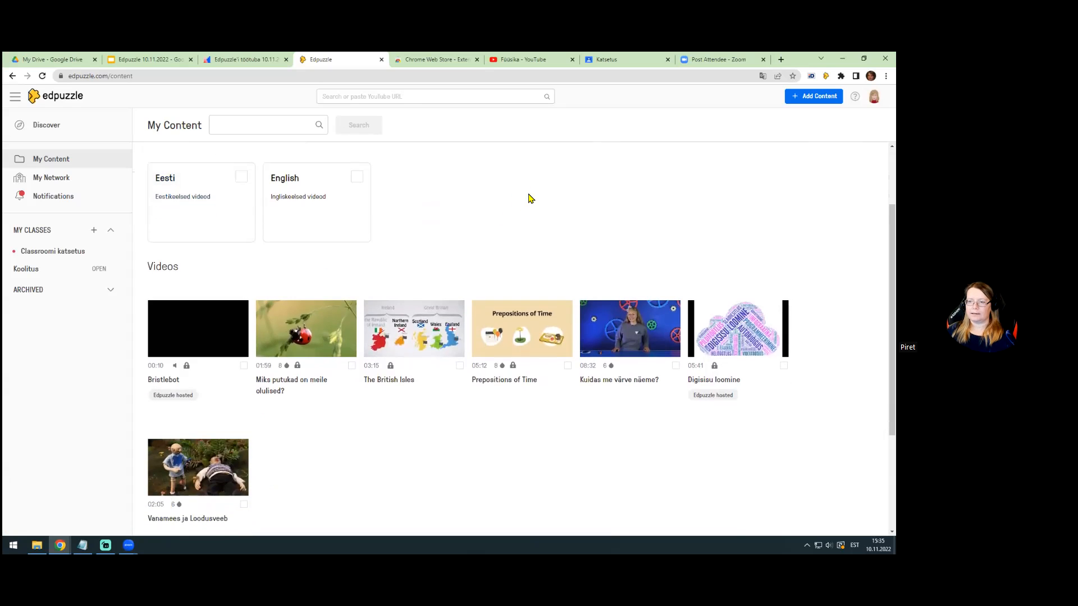
scroll(527, 198, "up", 1)
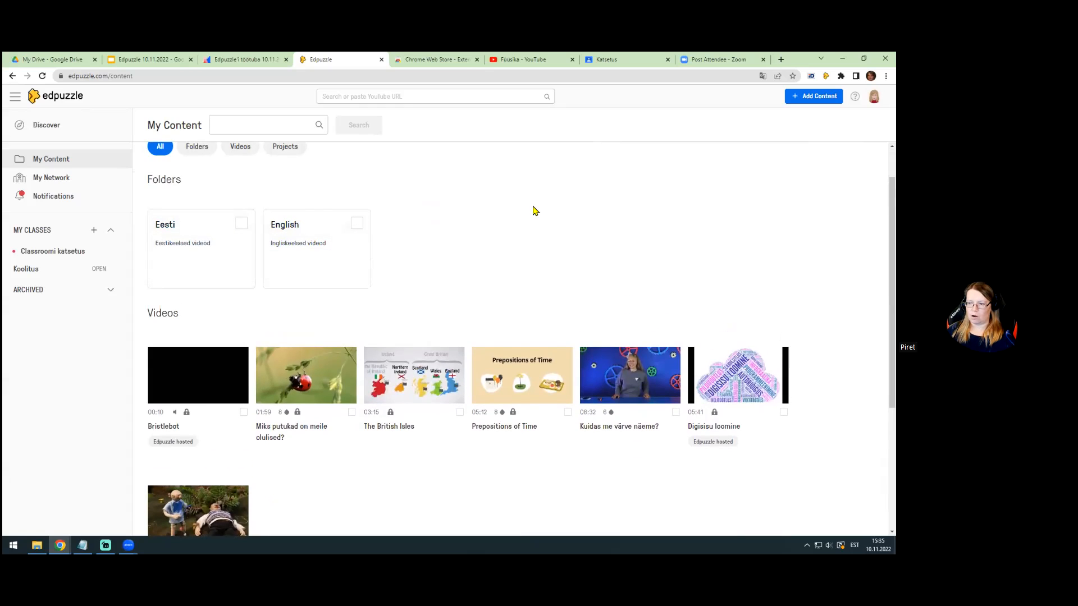
scroll(543, 205, "down", 1)
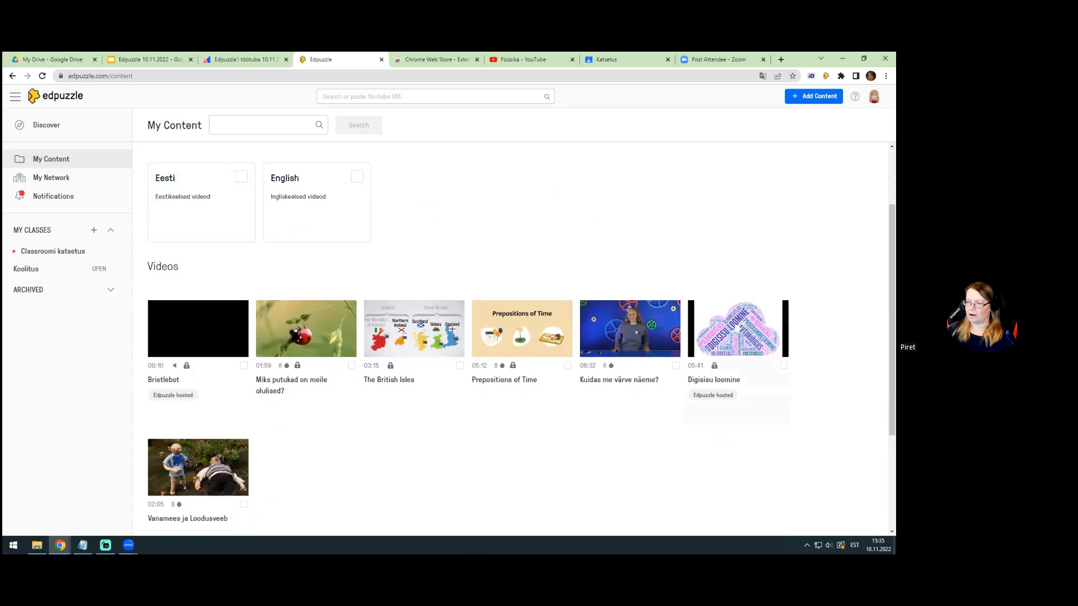
left_click(783, 366)
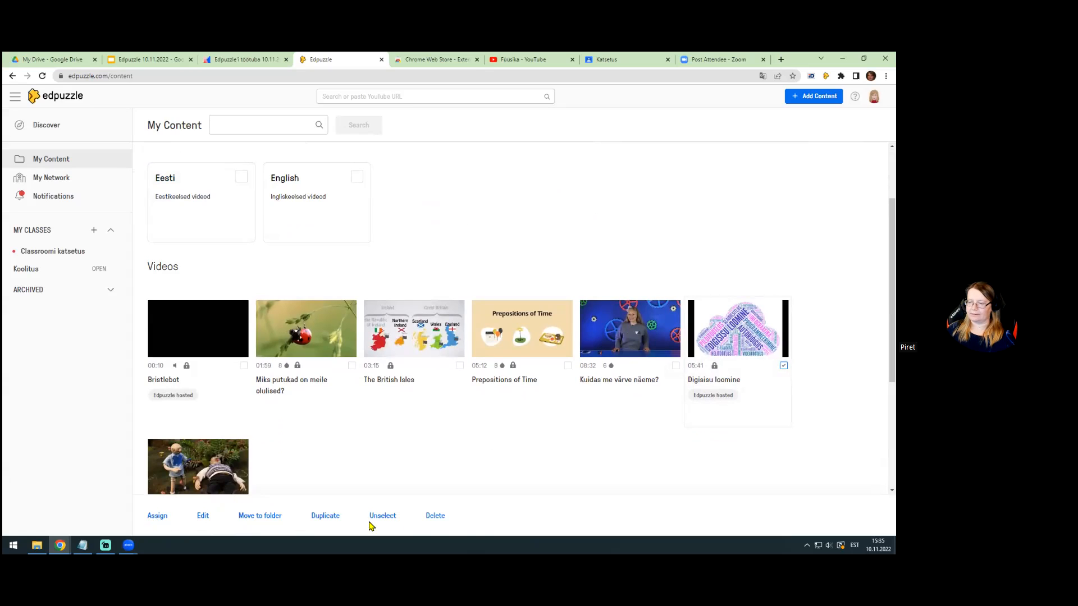
left_click(256, 518)
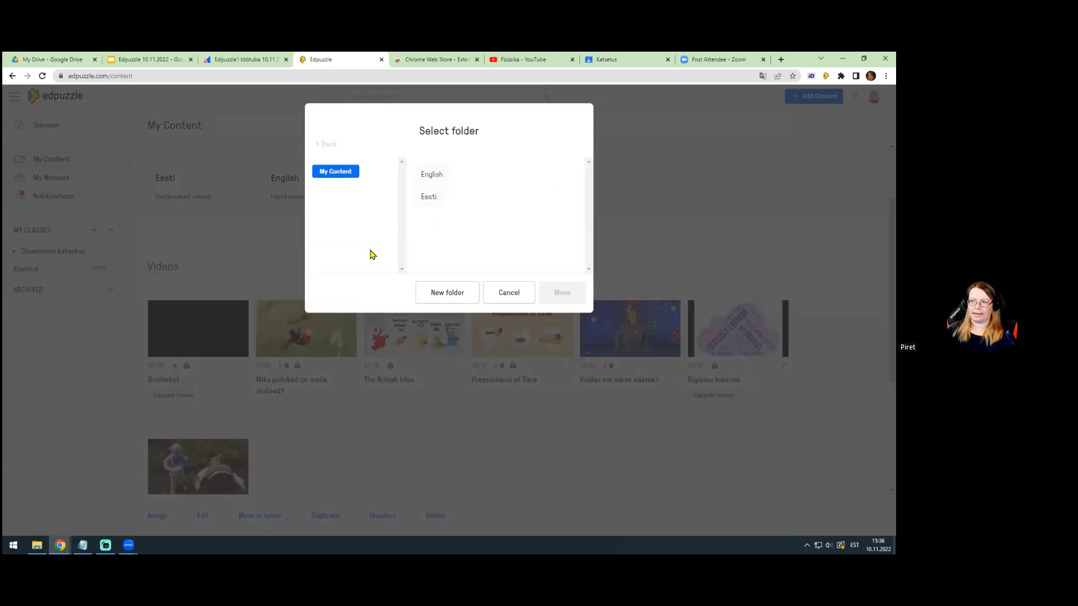
left_click(431, 201)
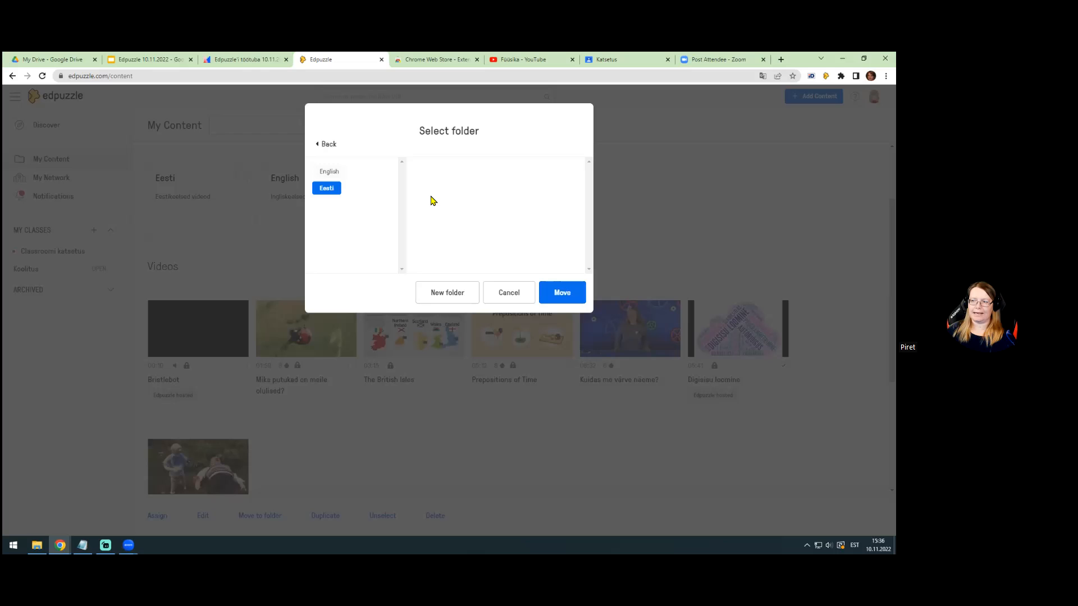
left_click(563, 293)
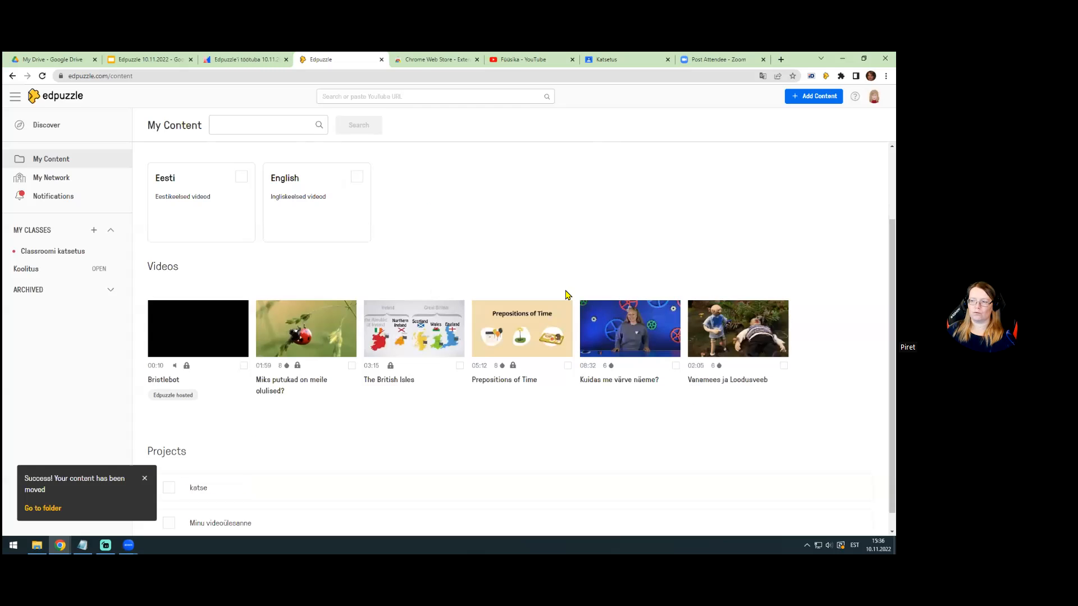
Step: Open the Eesti folder to check its contents, and return to the My Content overview
left_click(172, 195)
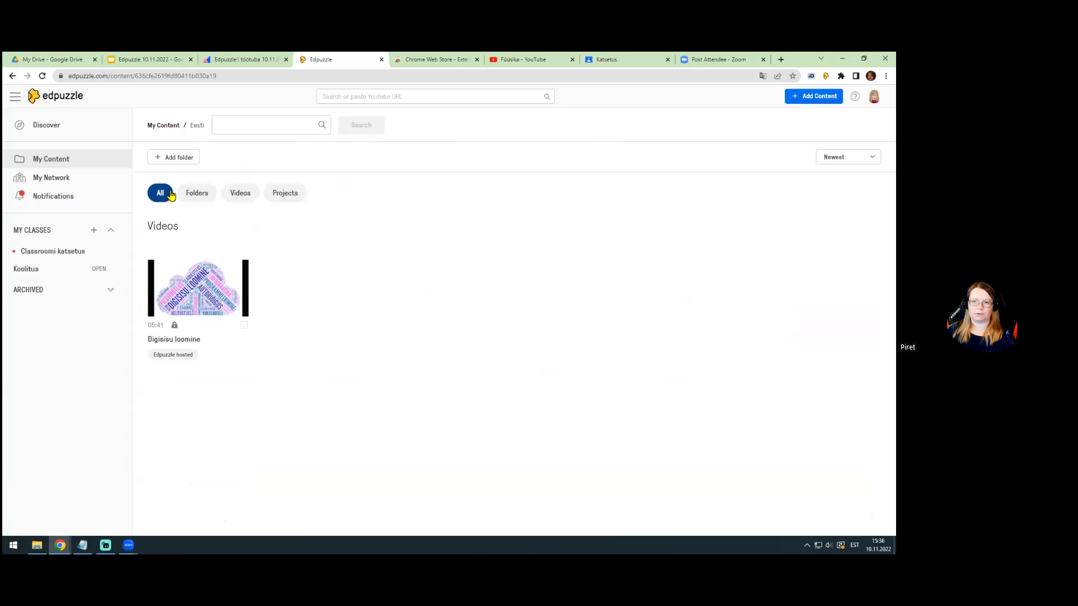
left_click(51, 127)
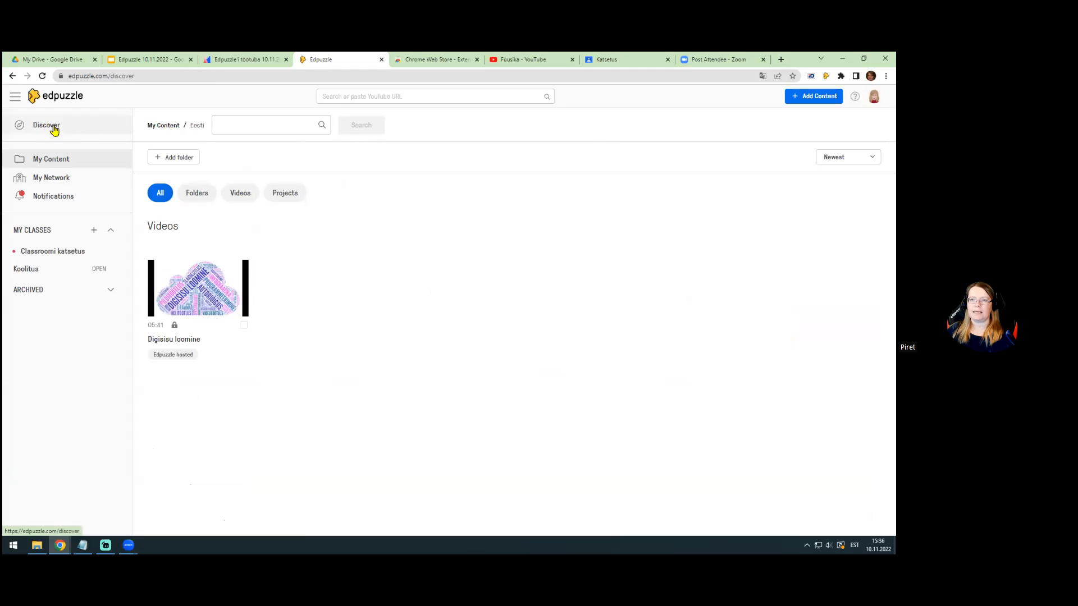
left_click(45, 159)
scroll(544, 212, "down", 2)
scroll(549, 202, "up", 2)
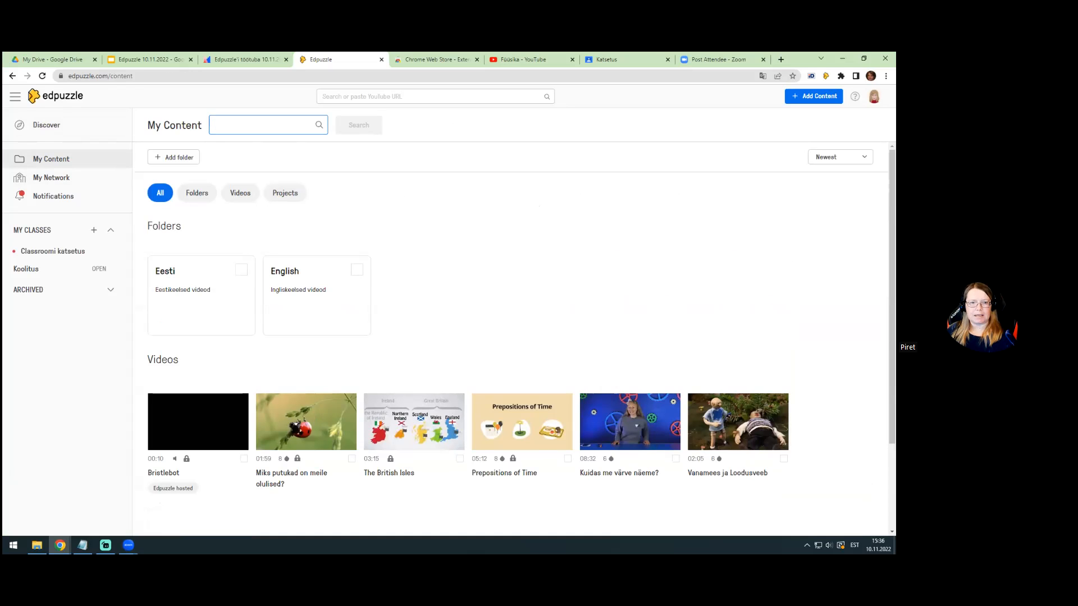
Step: Switch to the "Edpuzzle 10.11.2022" Google Slides presentation and browse the slides around slide 10
left_click(160, 61)
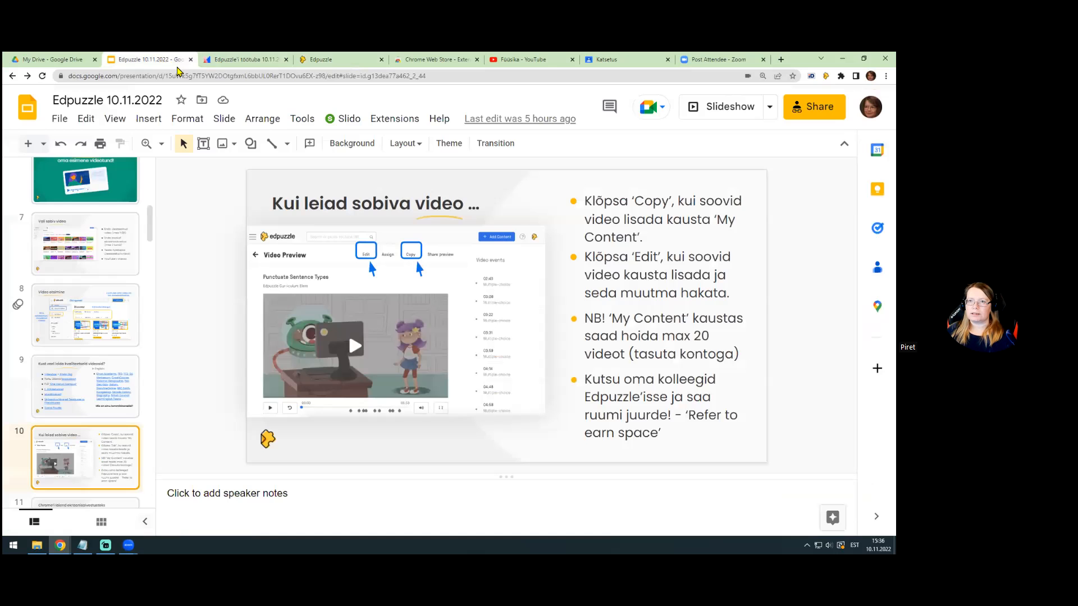
scroll(121, 318, "up", 1)
scroll(123, 336, "down", 1)
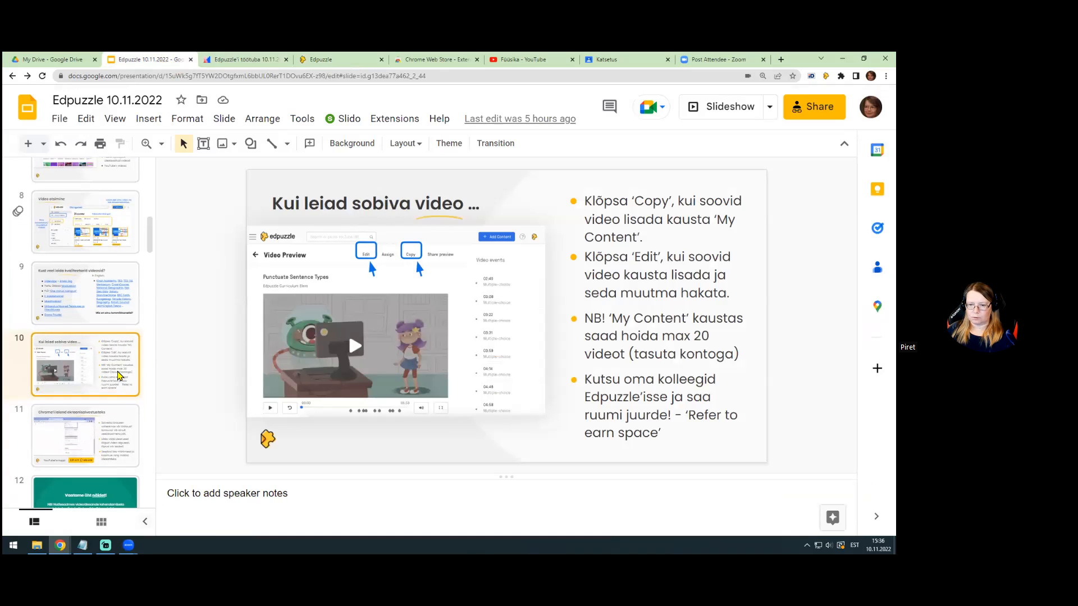
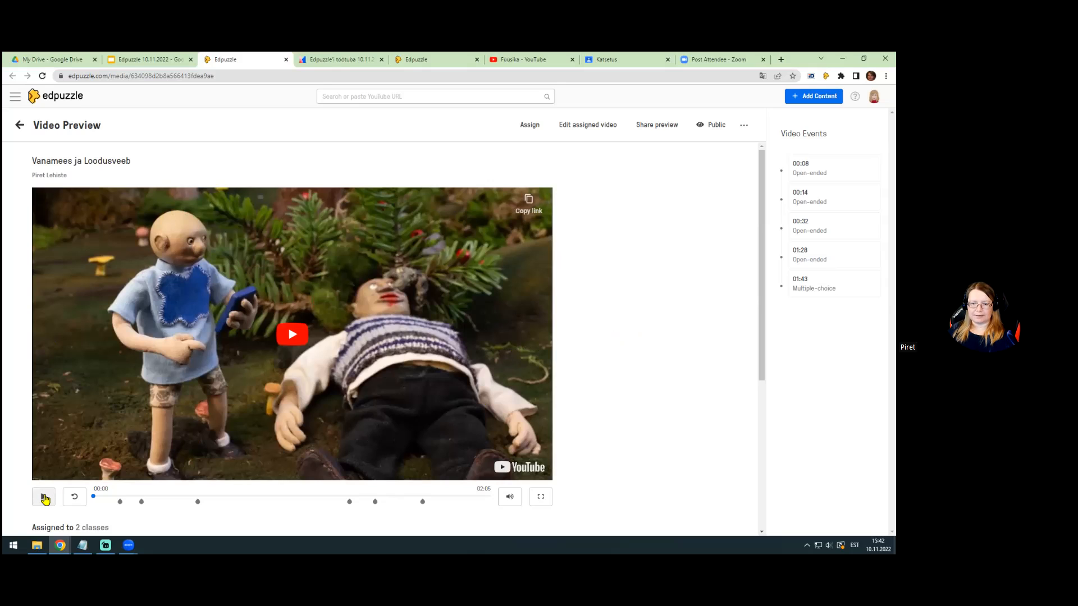
Step: Play the "Vanamees ja Loodusveeb" video preview, skip the open-ended question about forest animals, and close the preview
left_click(47, 501)
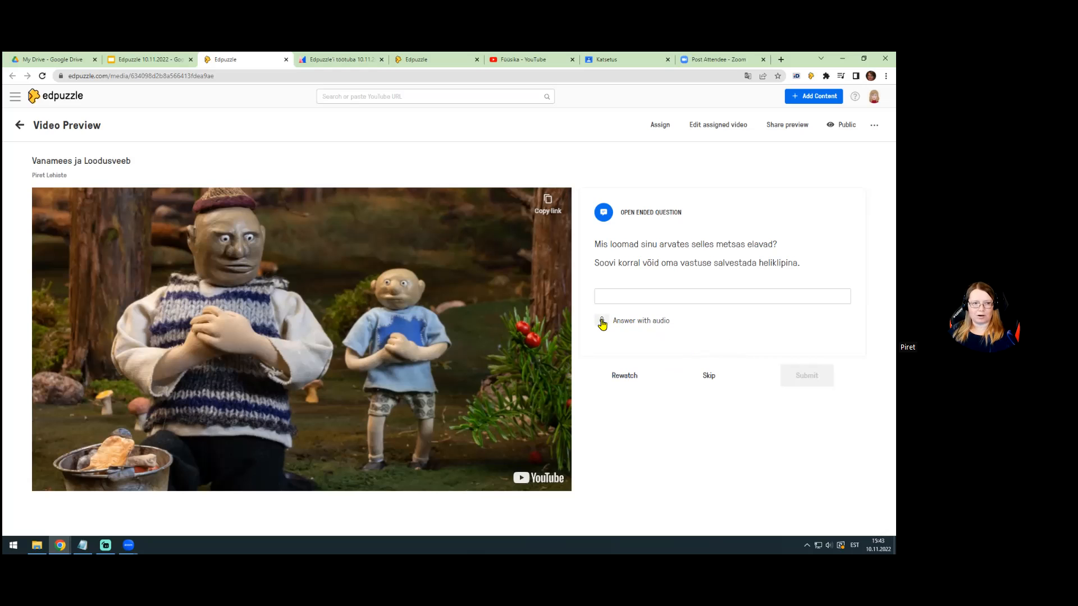
left_click(709, 376)
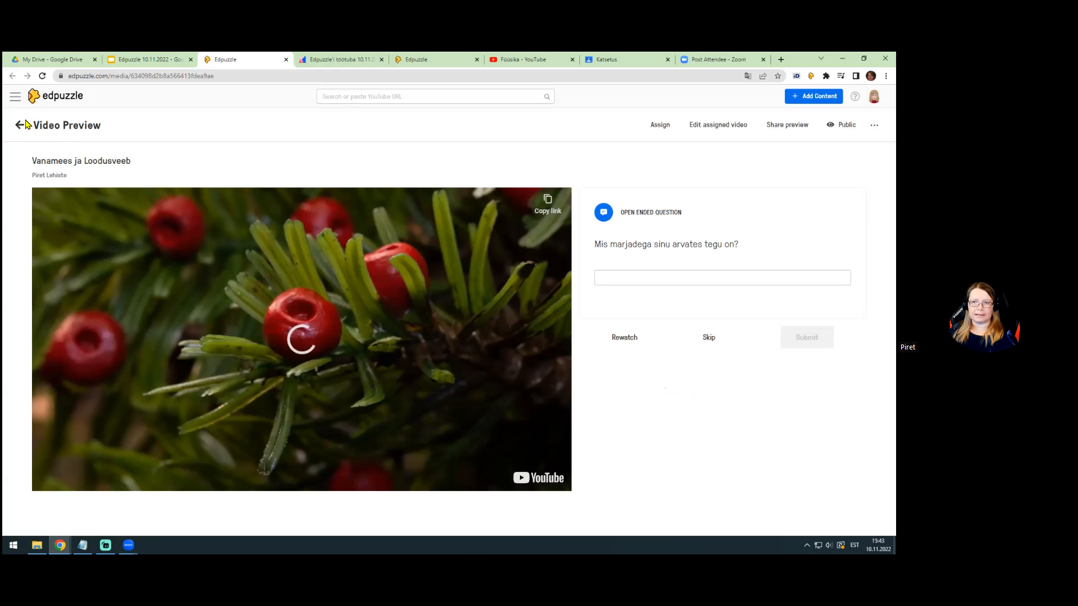
left_click(287, 60)
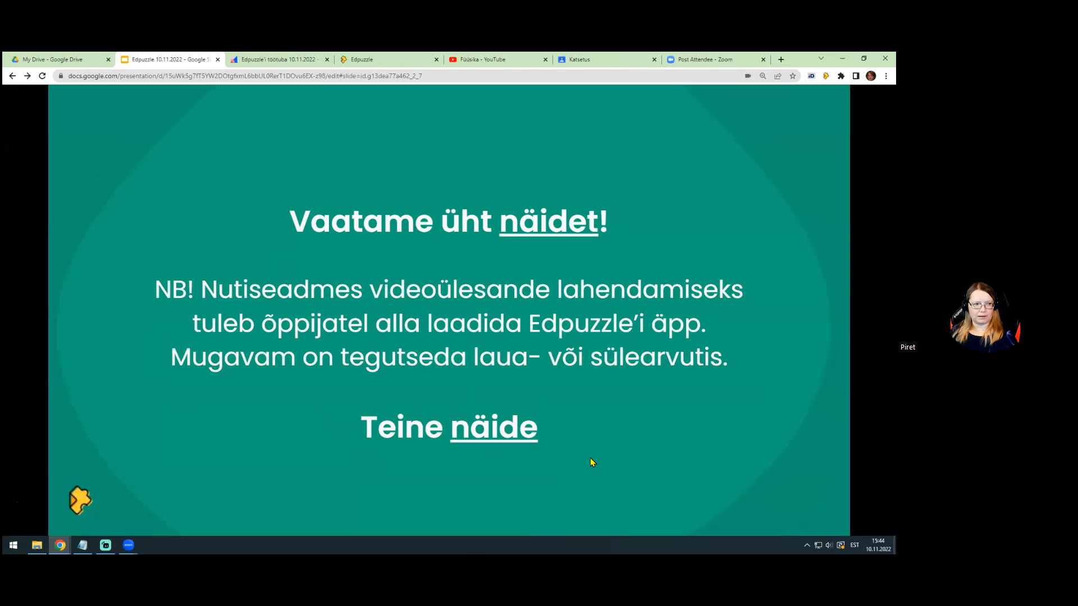
Step: Advance the slideshow to the "Loome ise ühe videoülesande!" slide and exit presentation mode
left_click(590, 462)
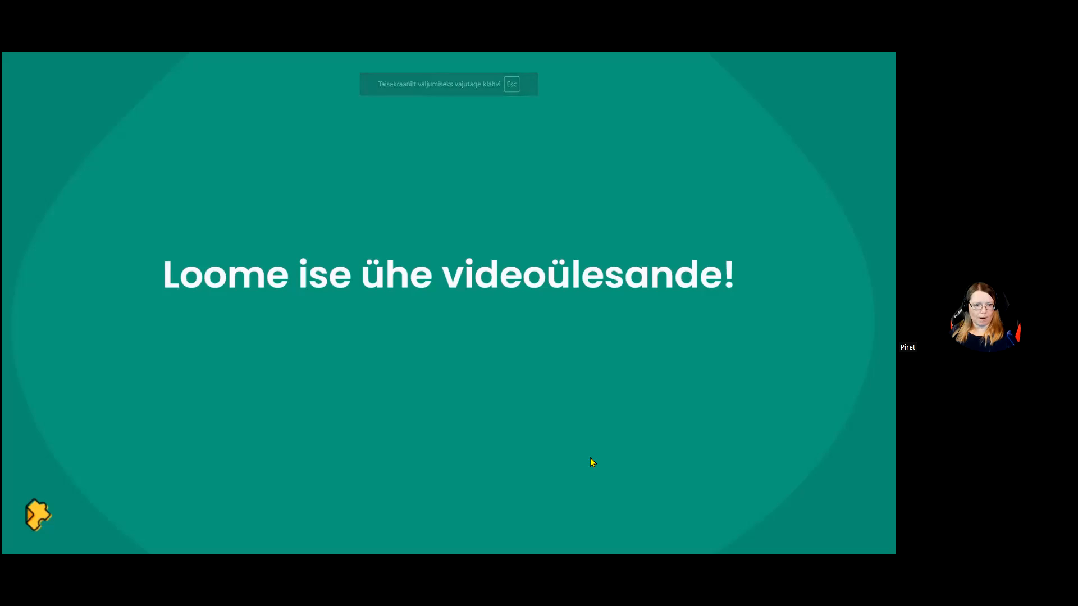
left_click(589, 458)
key("Left")
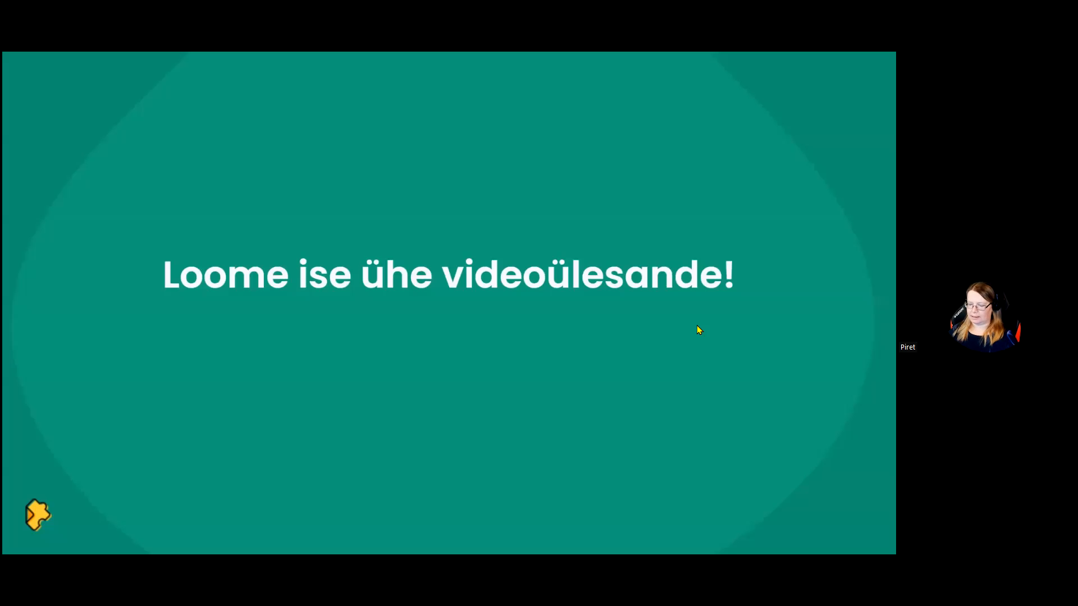
key("Escape")
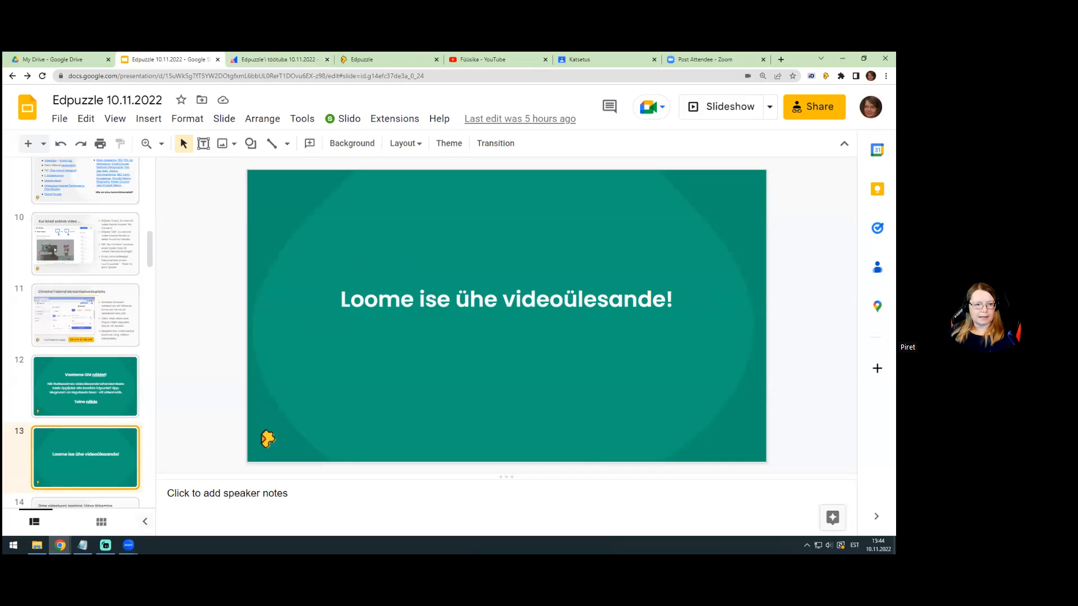
key("alt+Tab")
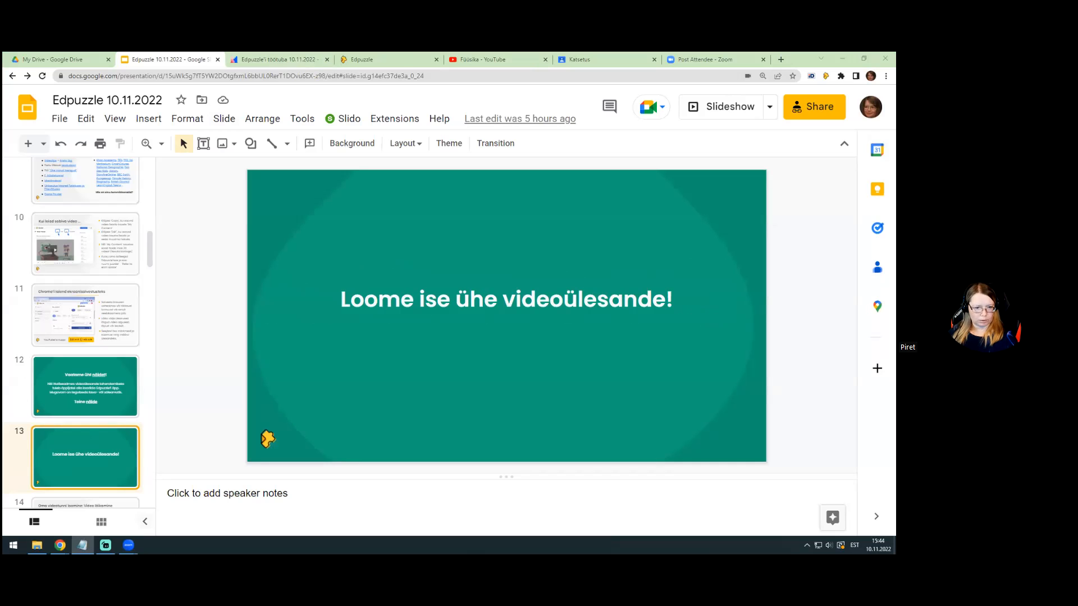
left_click(364, 60)
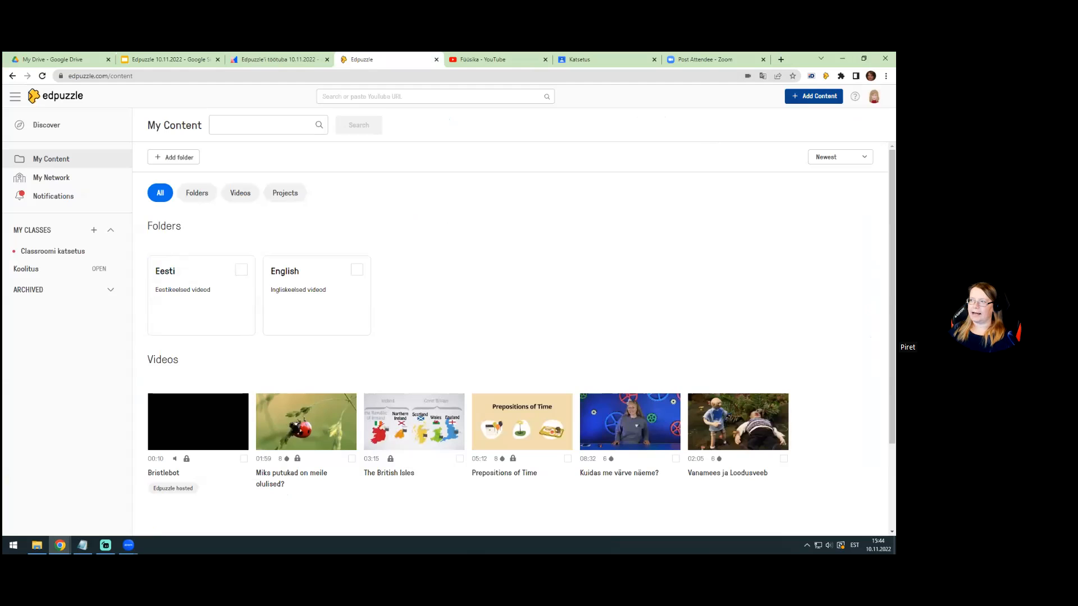
left_click(814, 96)
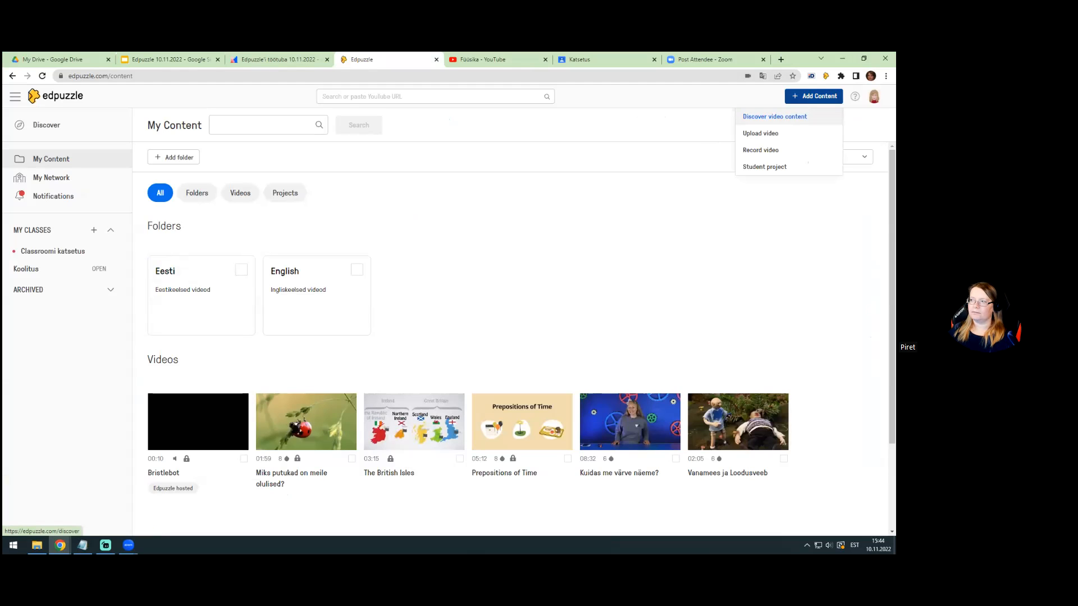
left_click(775, 116)
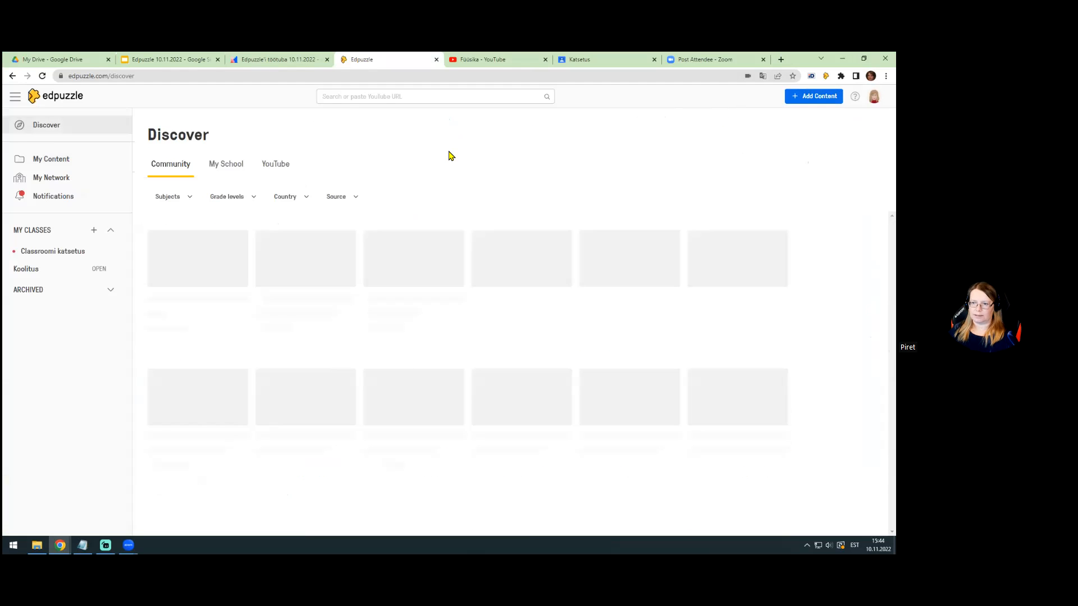
left_click(410, 97)
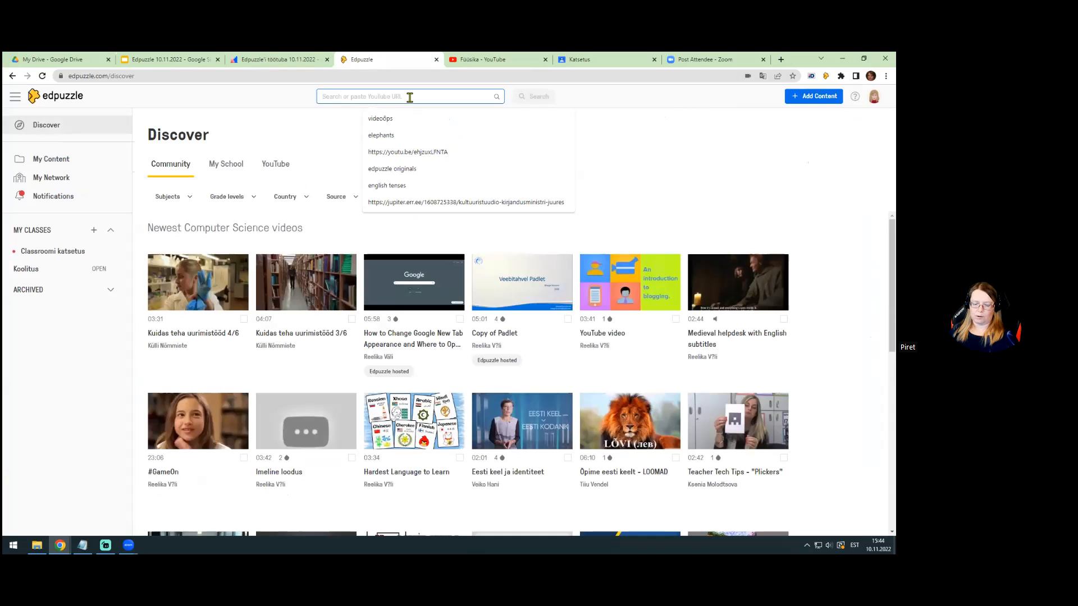
type("https://youtu.be/aERXKM8IQF")
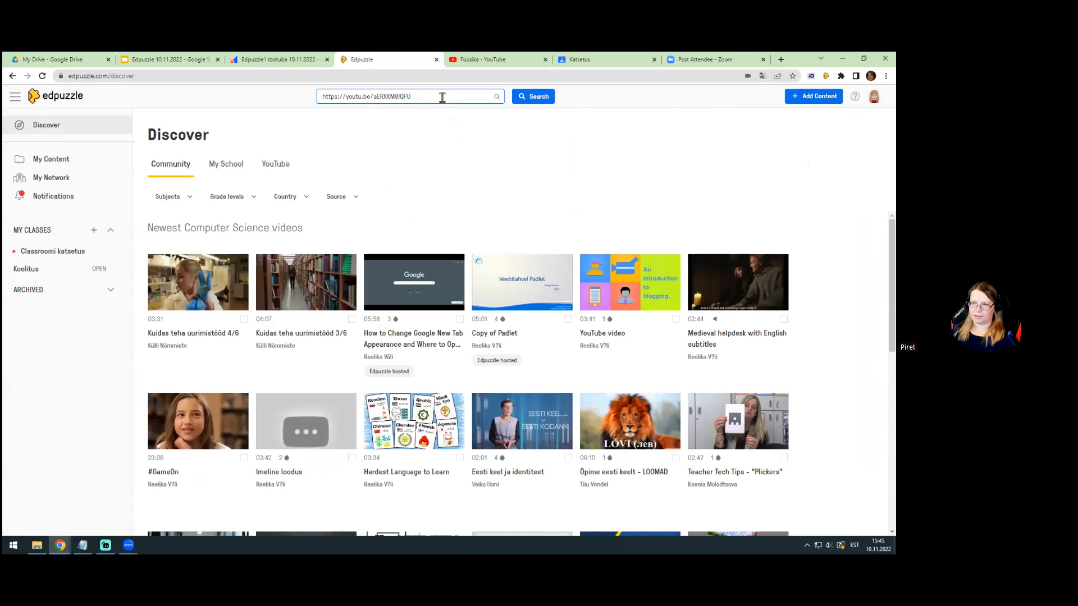
key("Return")
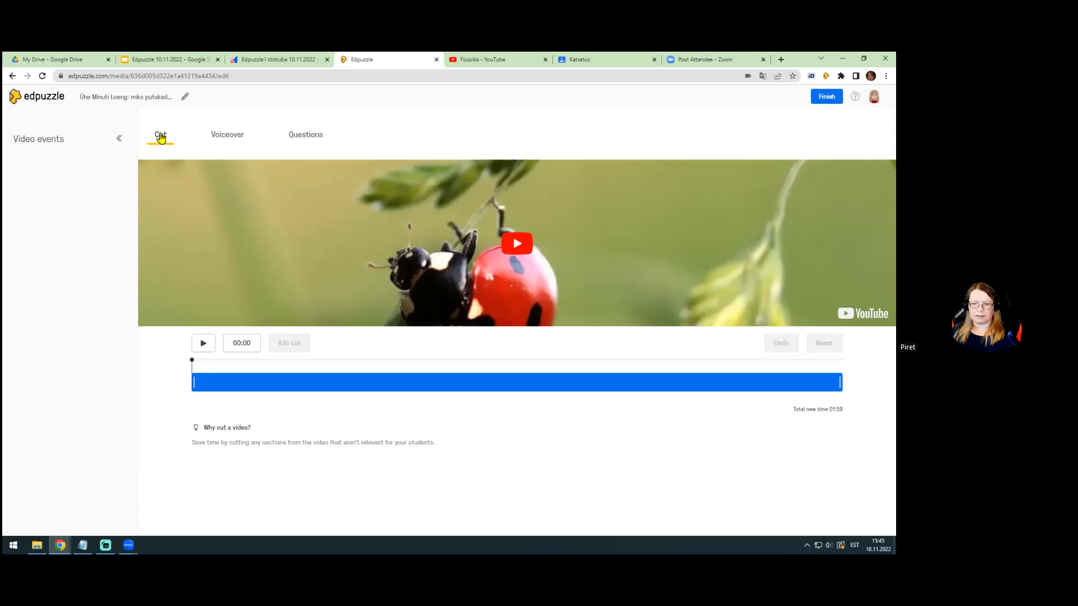
Step: Trim about 3 seconds from the start and about 3 seconds of credits from the end of the insect video
left_click(194, 383)
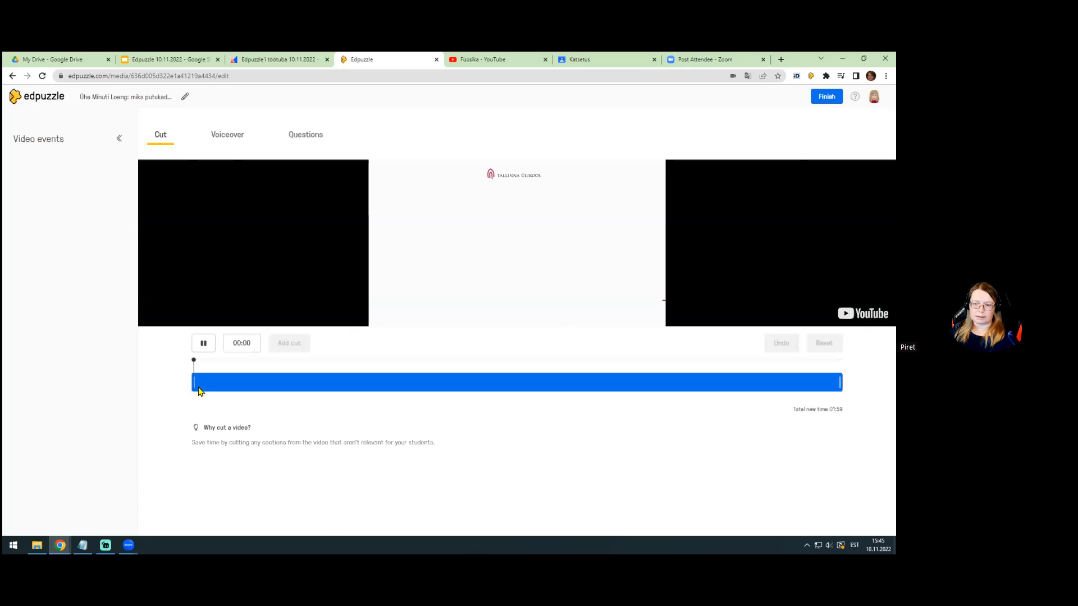
left_click_drag(196, 384, 206, 384)
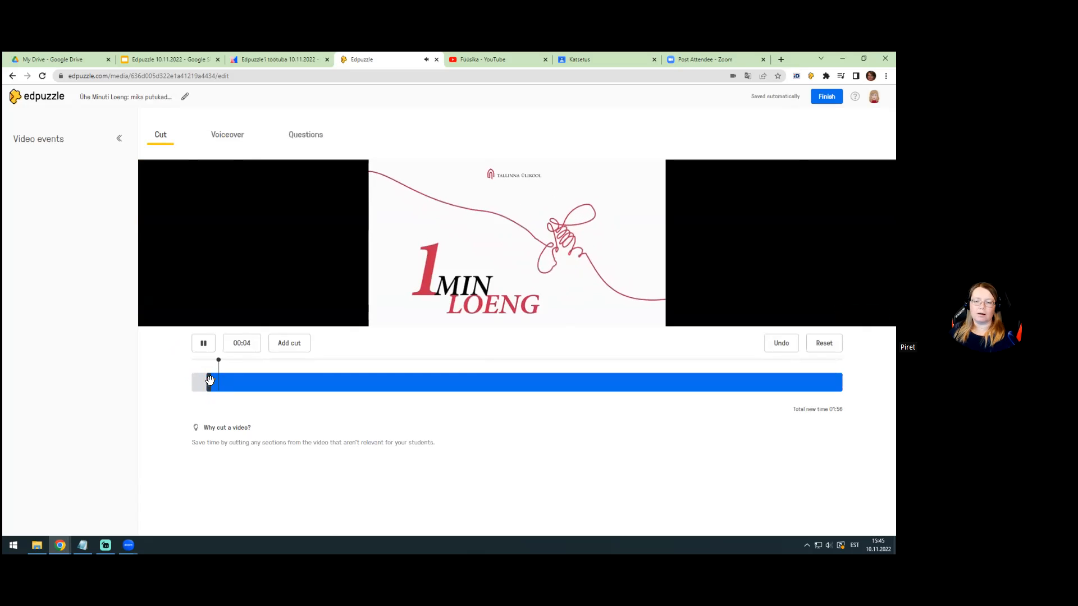
left_click(202, 343)
left_click_drag(234, 360, 207, 362)
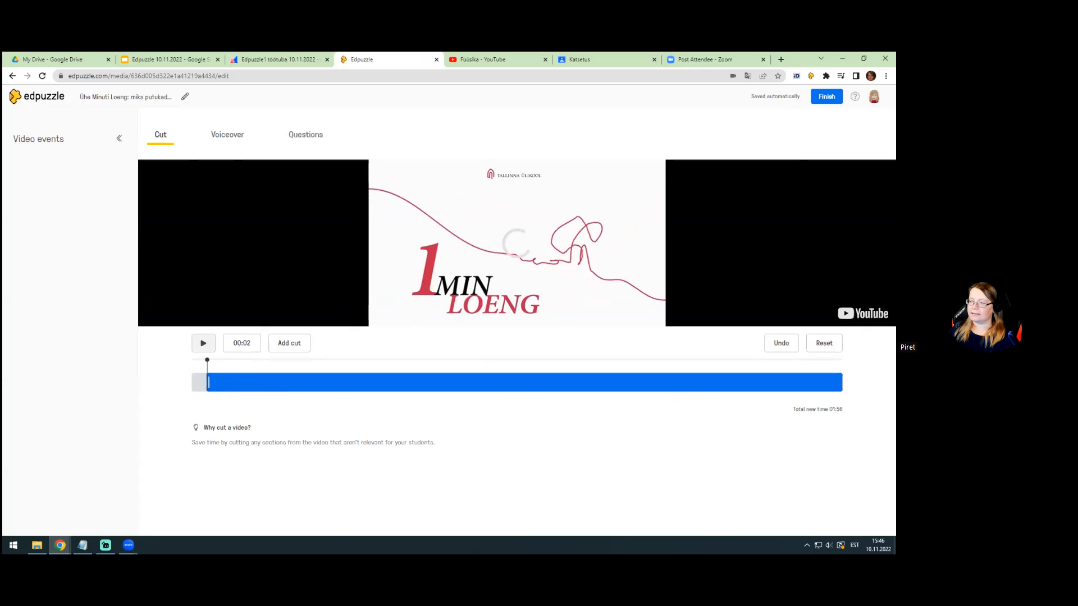
left_click(833, 382)
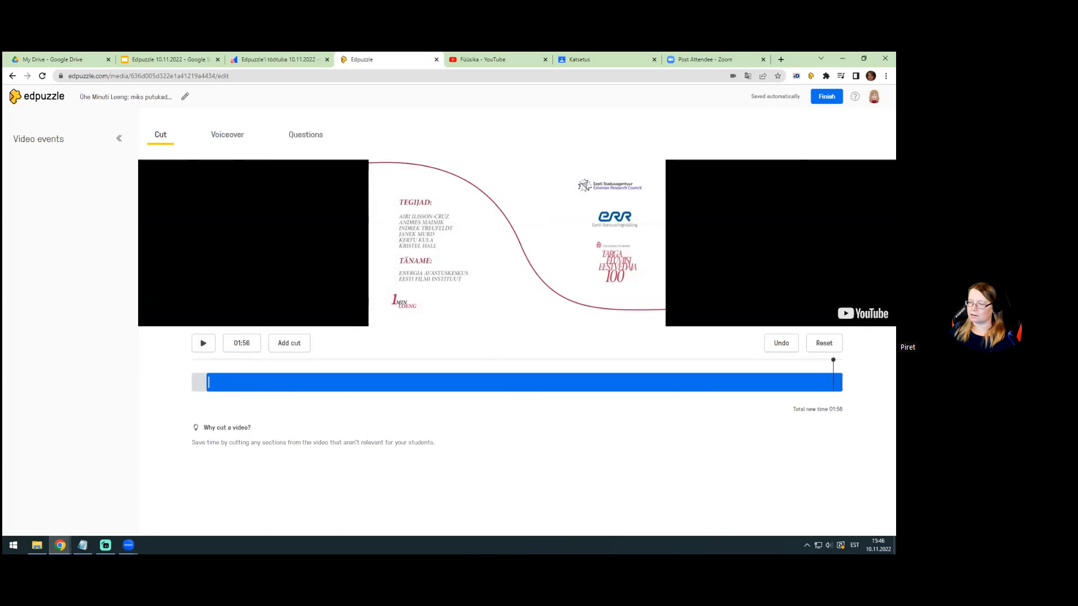
left_click(799, 382)
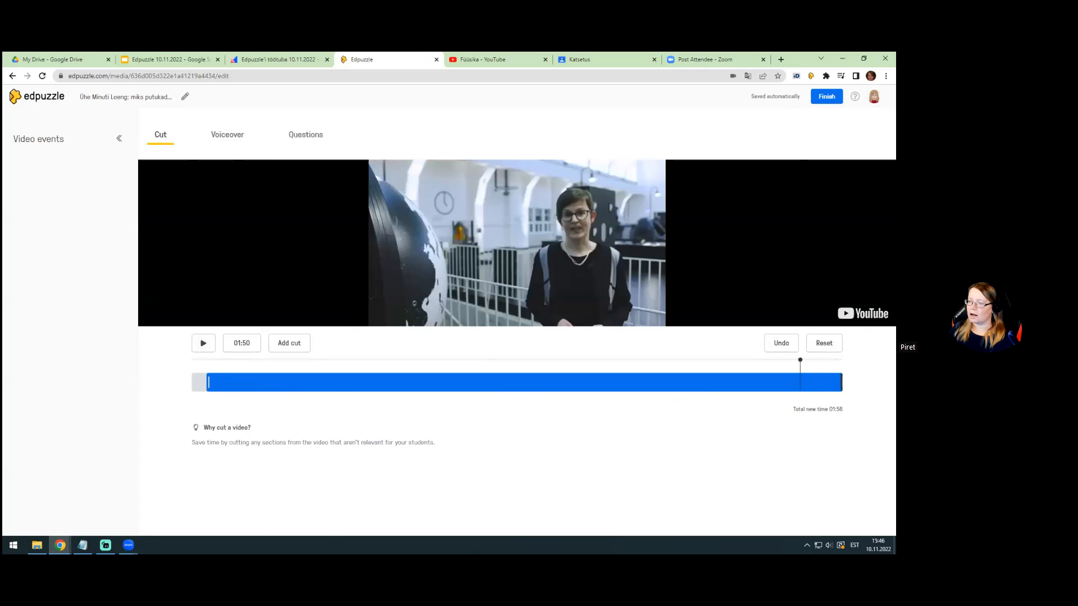
mouse_move(841, 383)
left_mouse_down()
mouse_move(809, 382)
mouse_move(826, 382)
left_mouse_up()
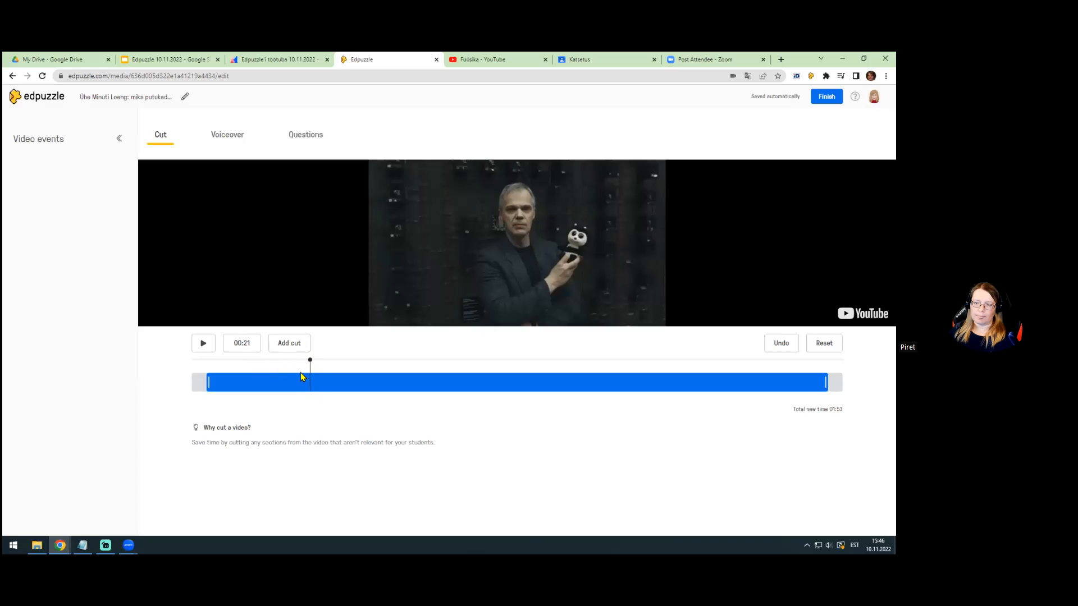
Step: Add a cut at 00:21 that removes the section up to 00:26, and check the voiceover options
left_click(288, 344)
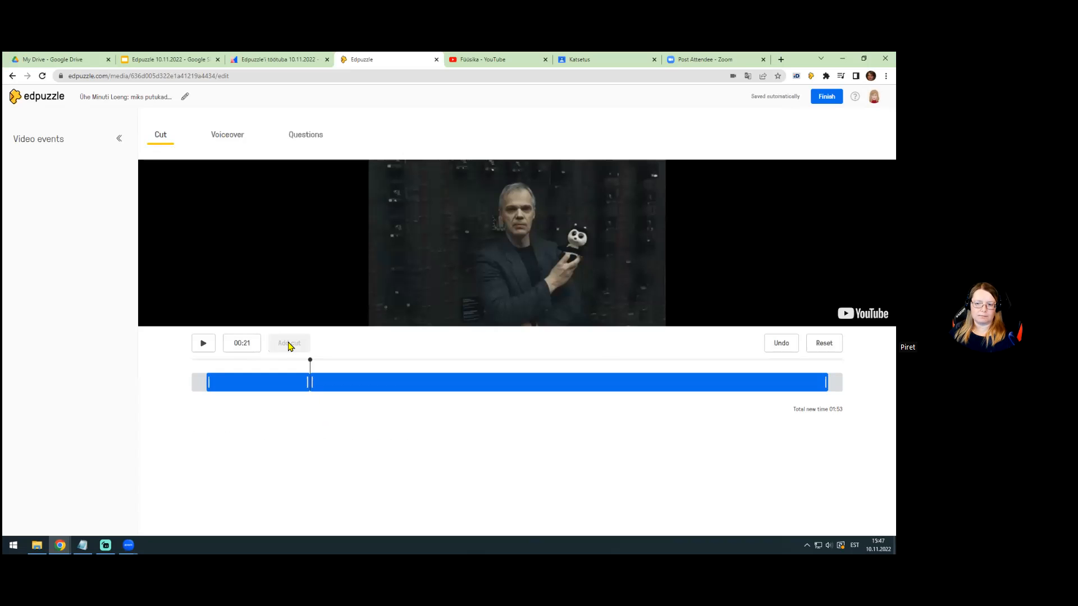
left_click_drag(315, 385, 337, 385)
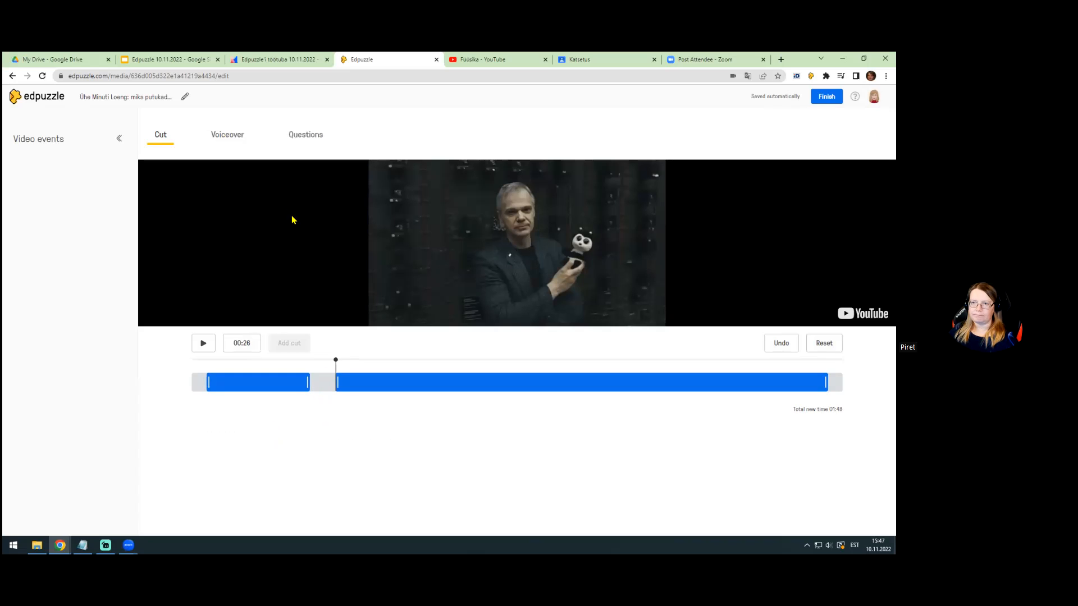
left_click(231, 139)
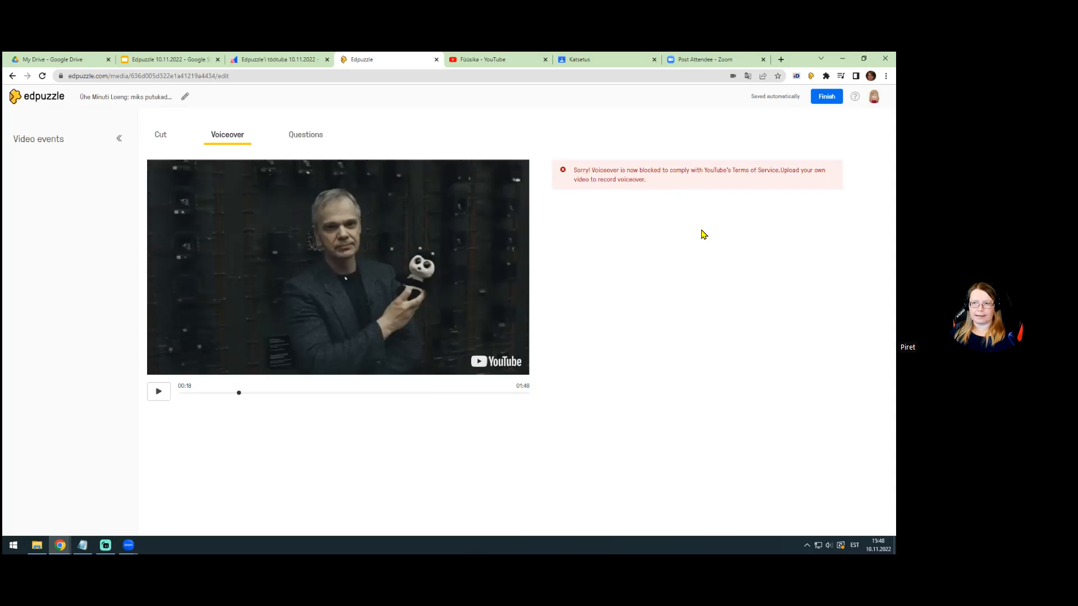
Step: Add an open-ended question at 00:06 reading "Milline on sinu arvates putukate tähtsus? Milleks neid vaja on?" with audio responses allowed, and save it
left_click(307, 137)
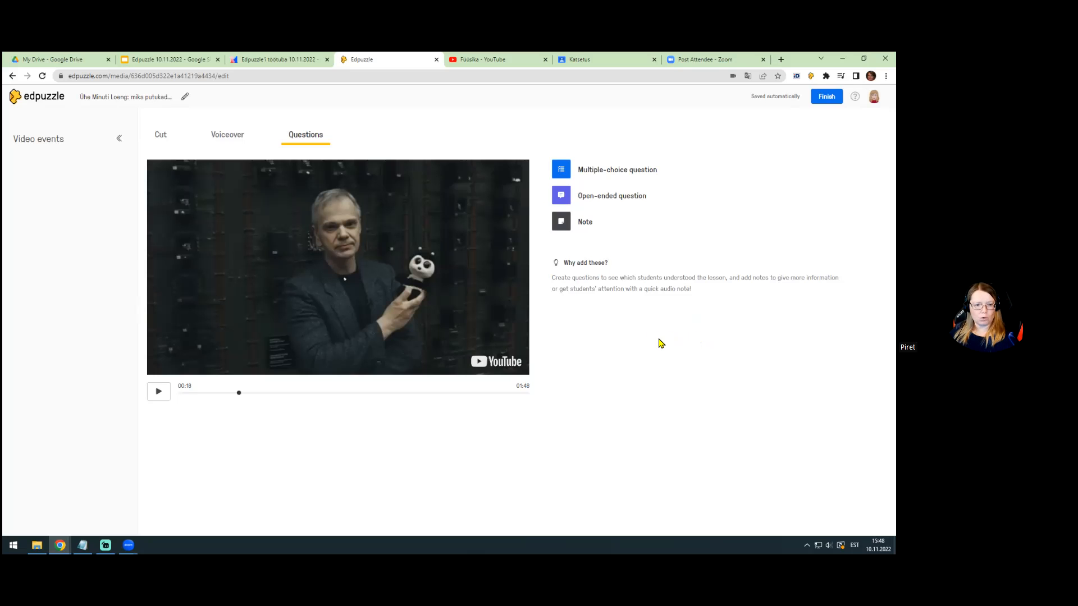
left_click(610, 197)
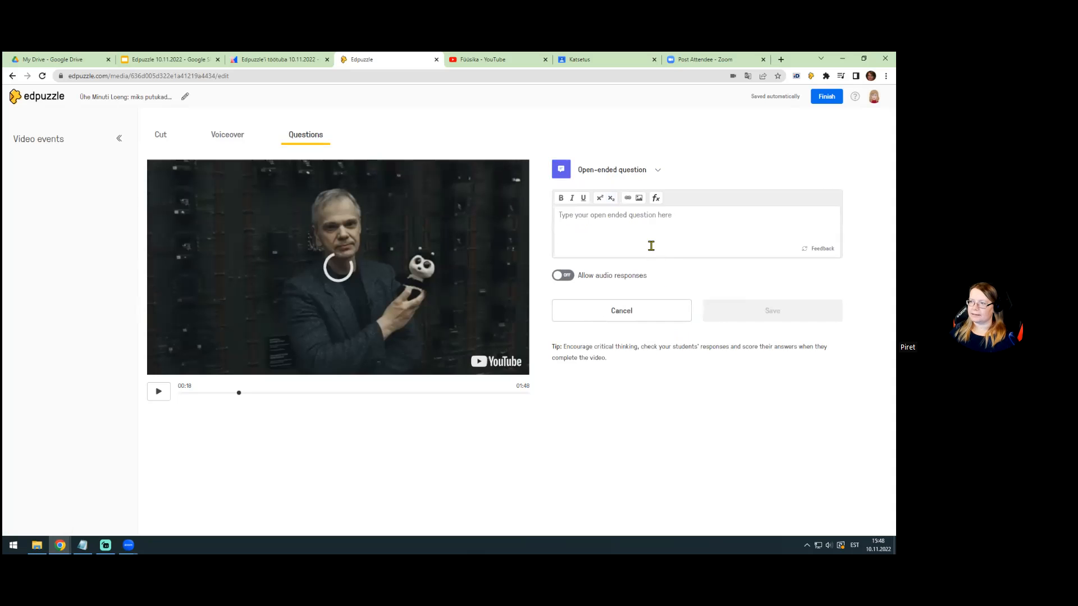
key("alt+Tab")
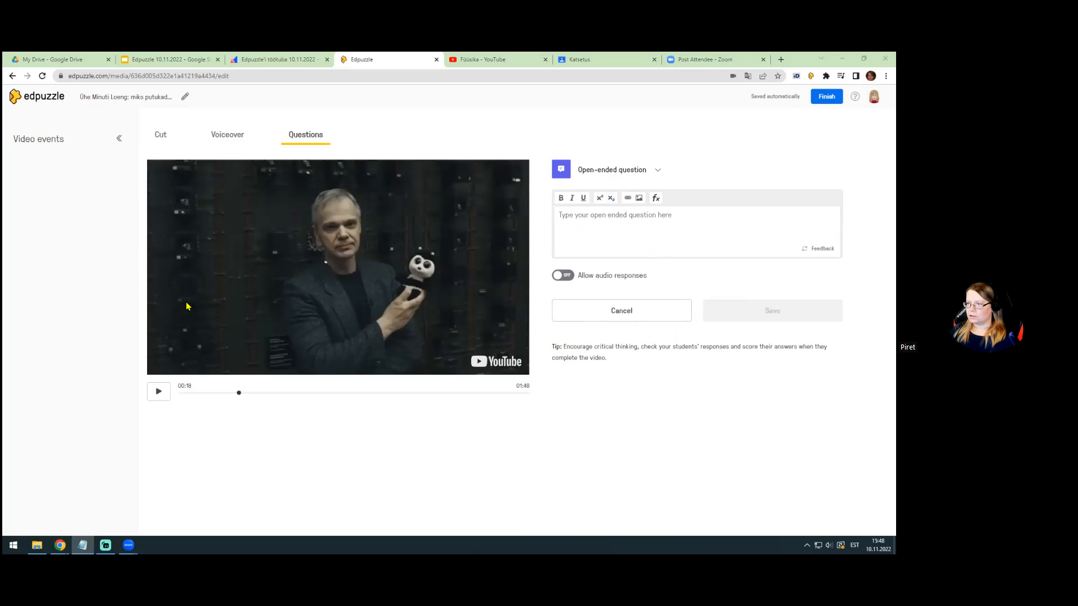
left_click(601, 216)
type("Milline on sinu arvates putukate tähtsus? Milleks neid vaja on?")
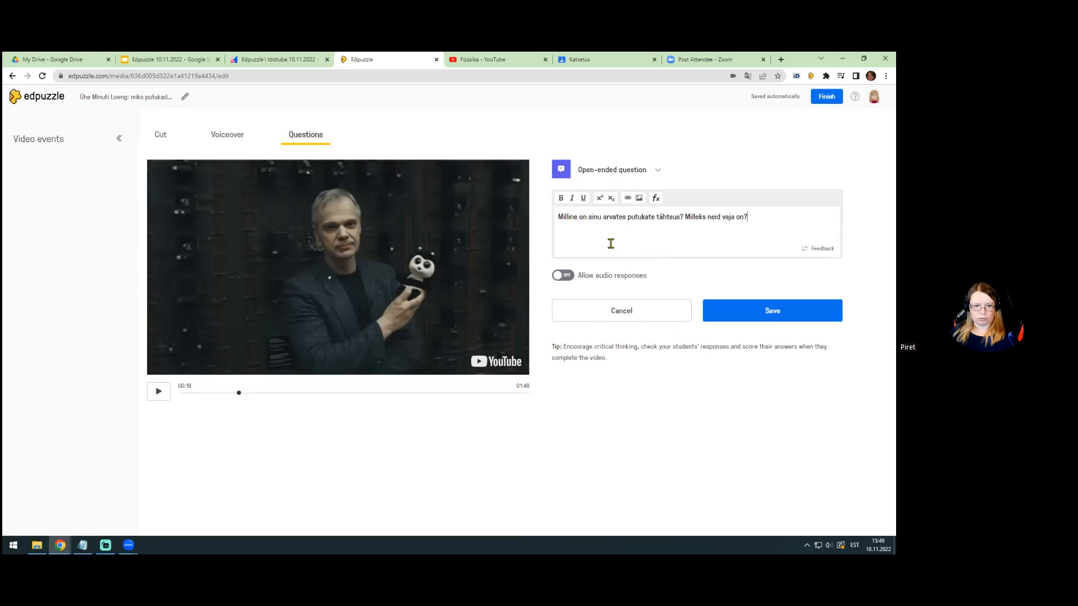
left_click_drag(242, 398, 199, 400)
left_click(199, 394)
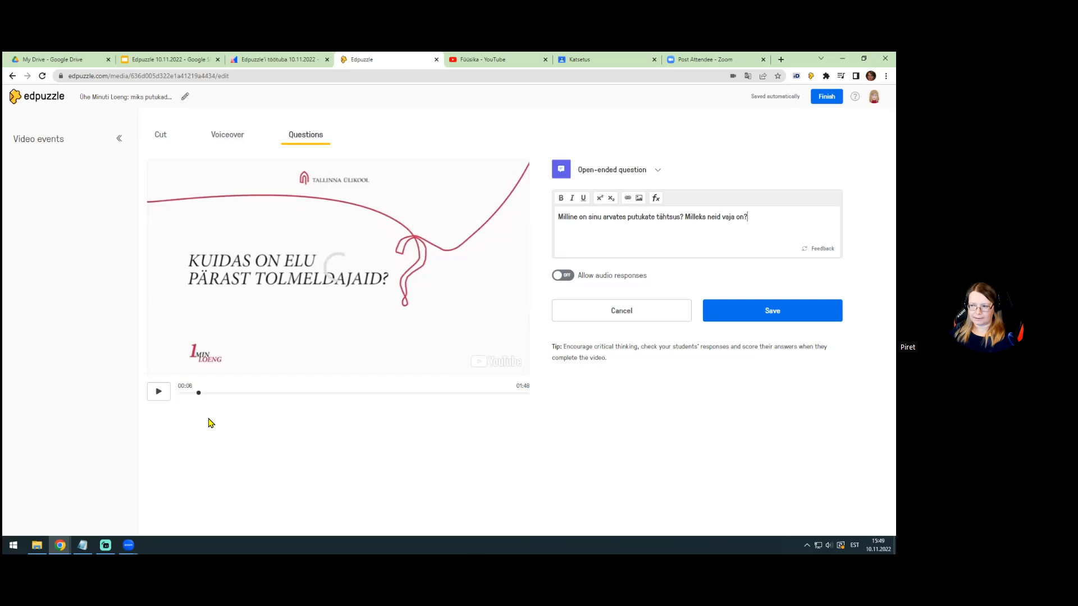
left_click(558, 277)
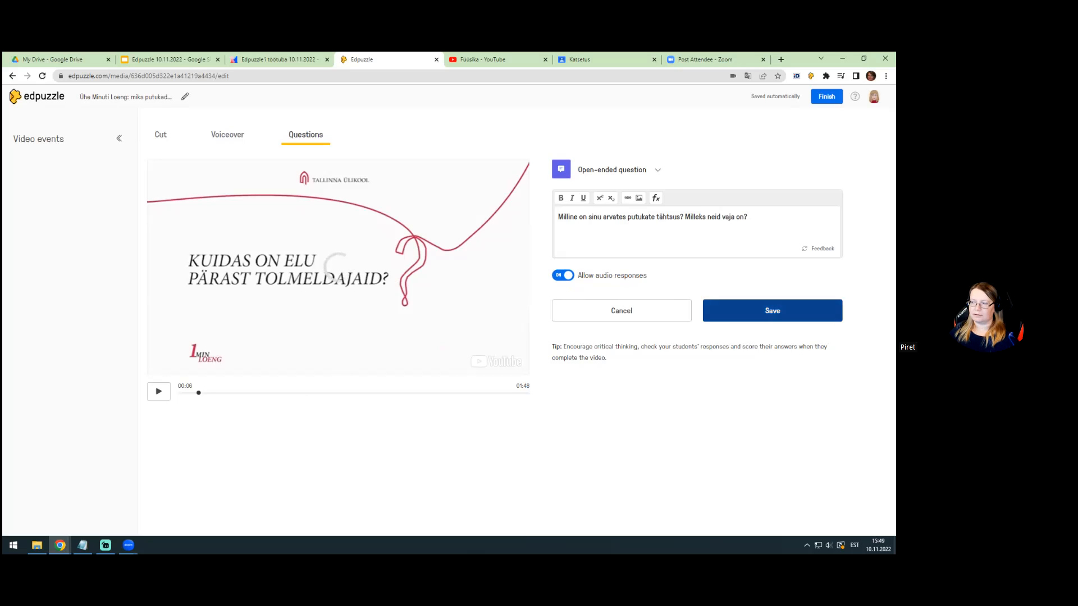
left_click(772, 311)
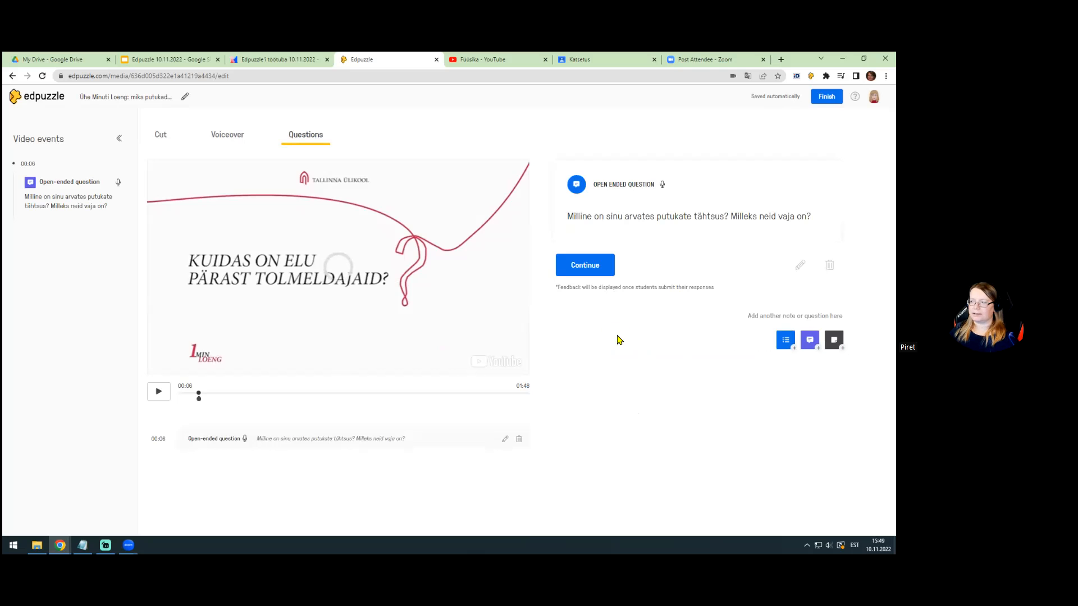
Step: Add and save a second open-ended question at 00:25 reading "Nimeta 2-3 putukat, kes tolmeldavad taimi."
left_click(587, 267)
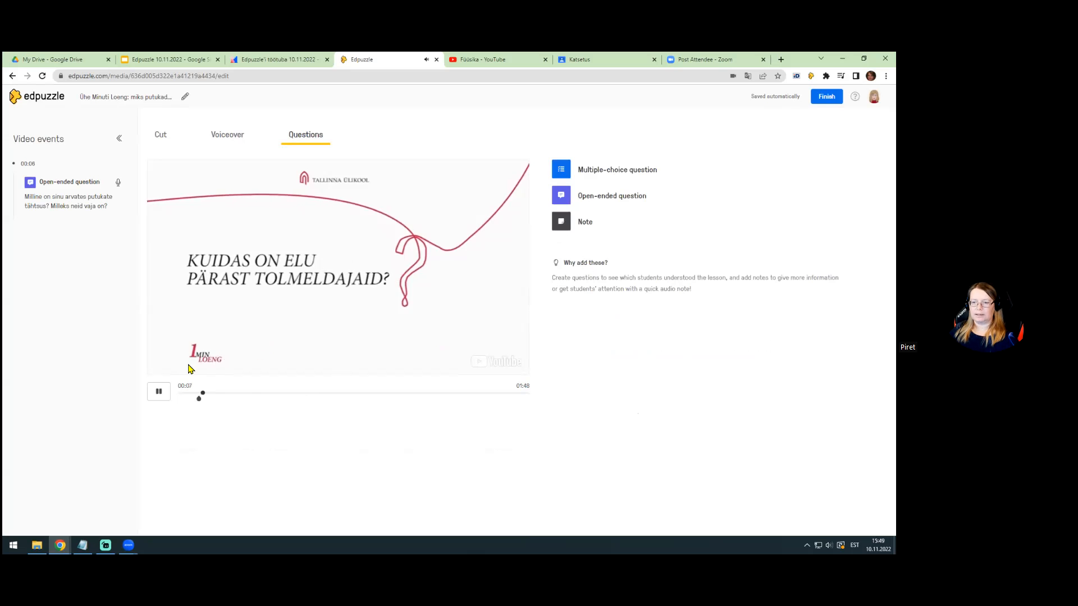
left_click(160, 395)
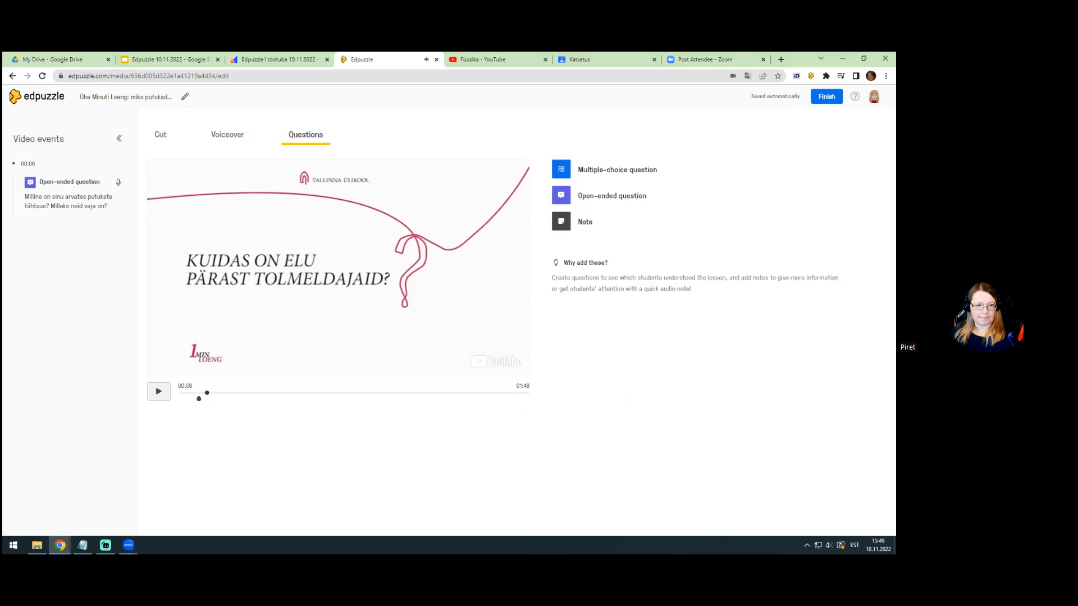
key("alt+Tab")
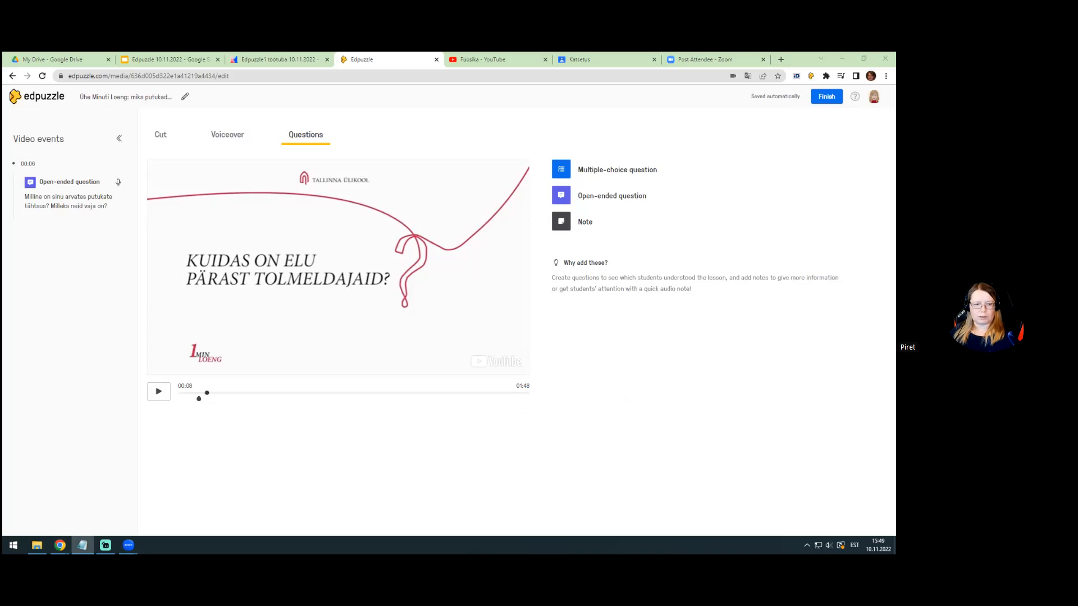
left_click(561, 194)
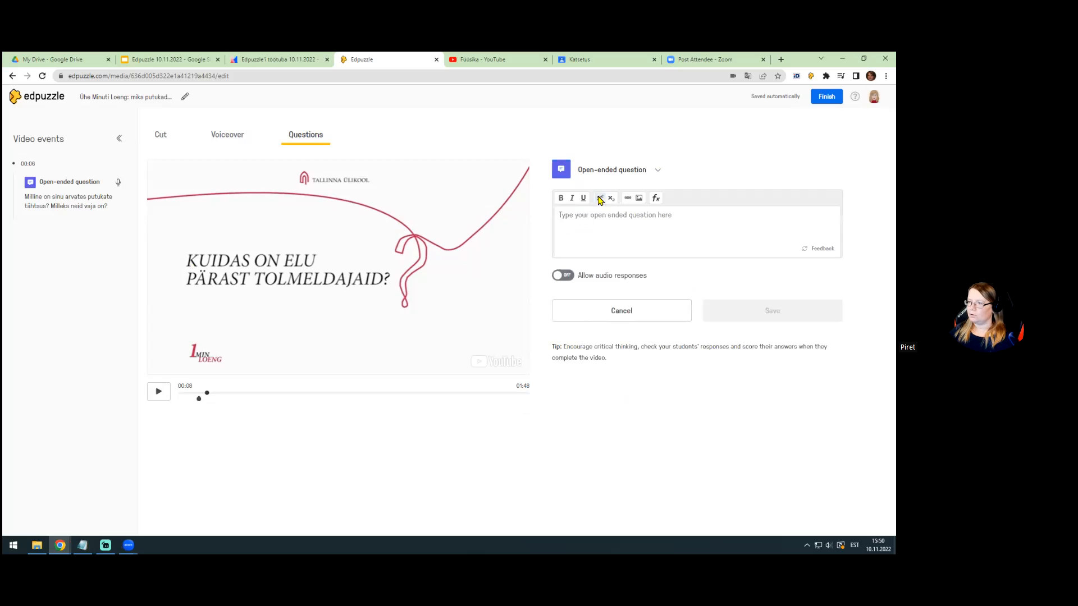
left_click(590, 213)
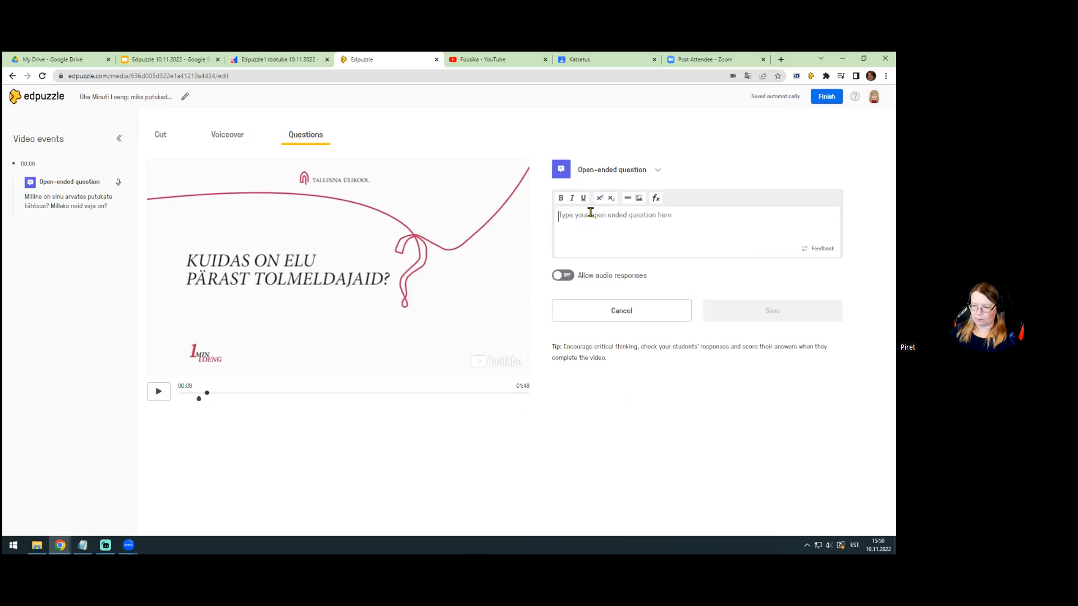
type("Nimeta 2-3 putukat, kes tolmeldavad taimi.")
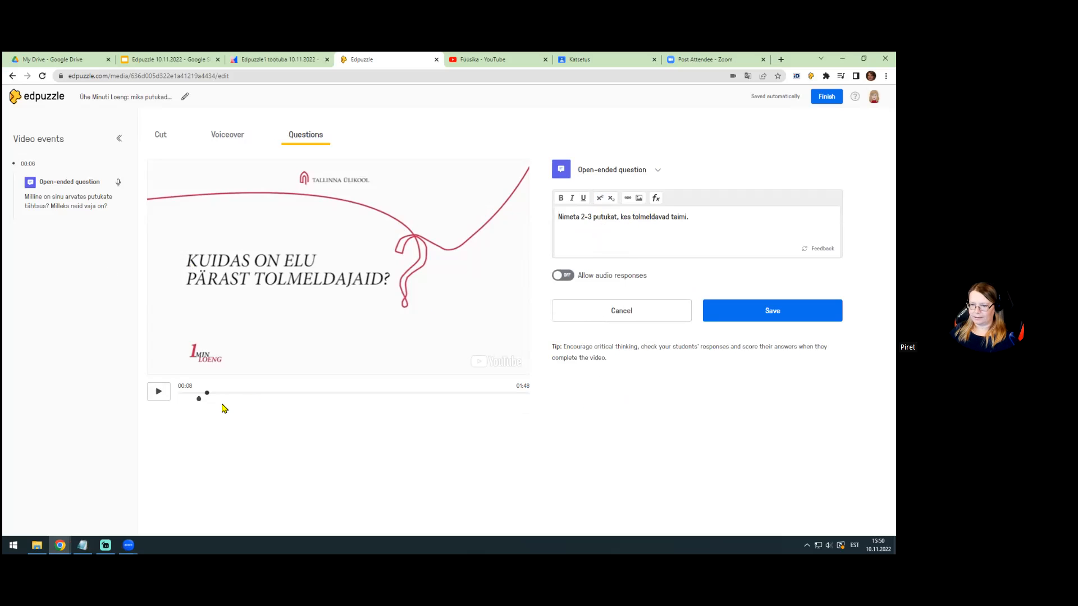
left_click_drag(207, 395, 263, 397)
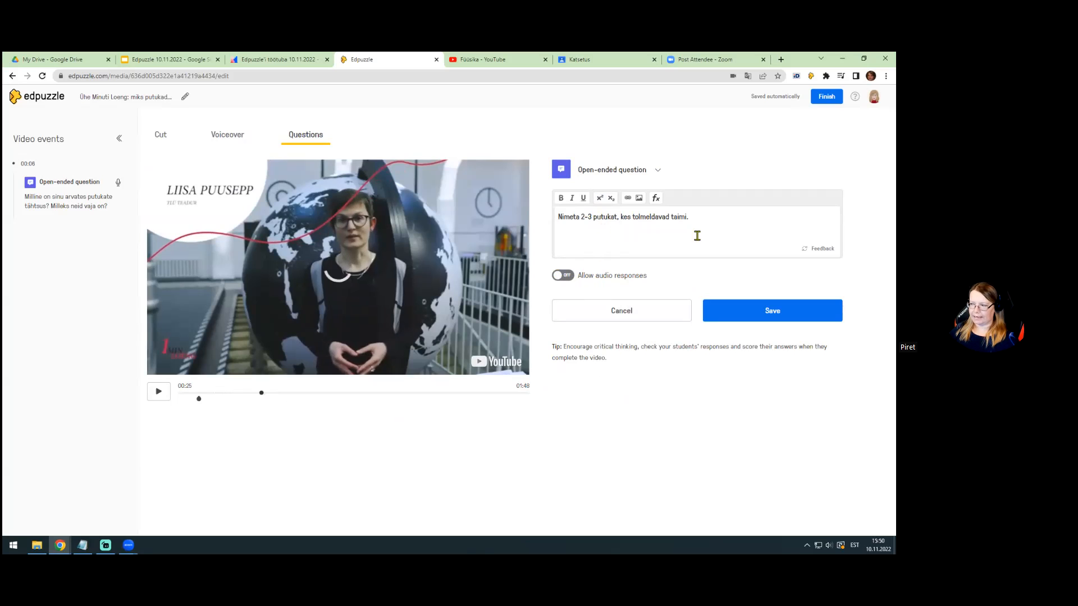
left_click(772, 310)
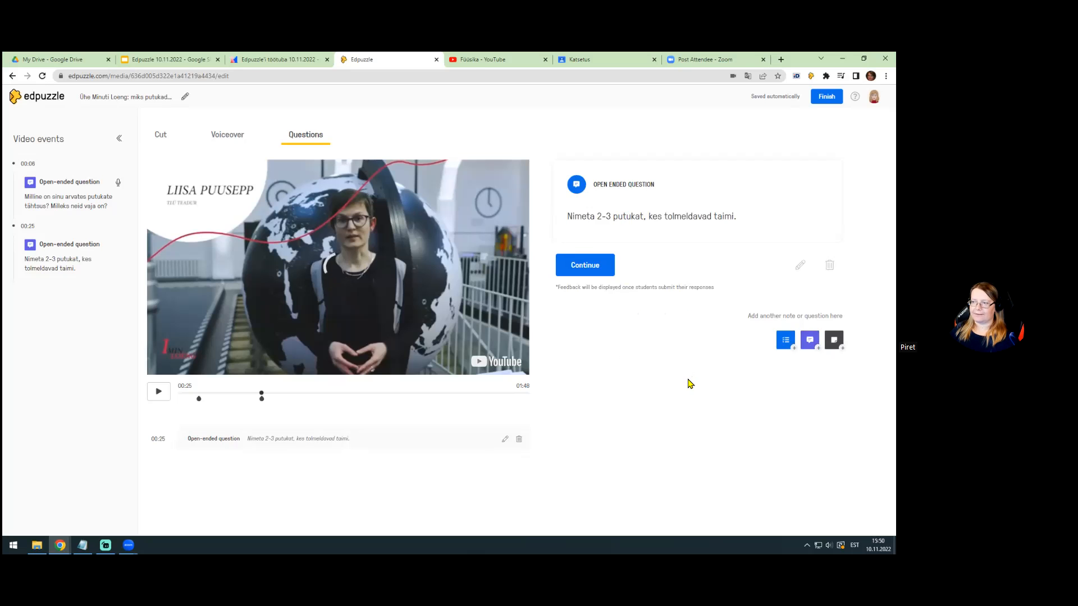
Step: Continue the video to 00:27 and write a note reading "Uuri samal teemal rohkem SIIT."
left_click(584, 265)
left_click(157, 391)
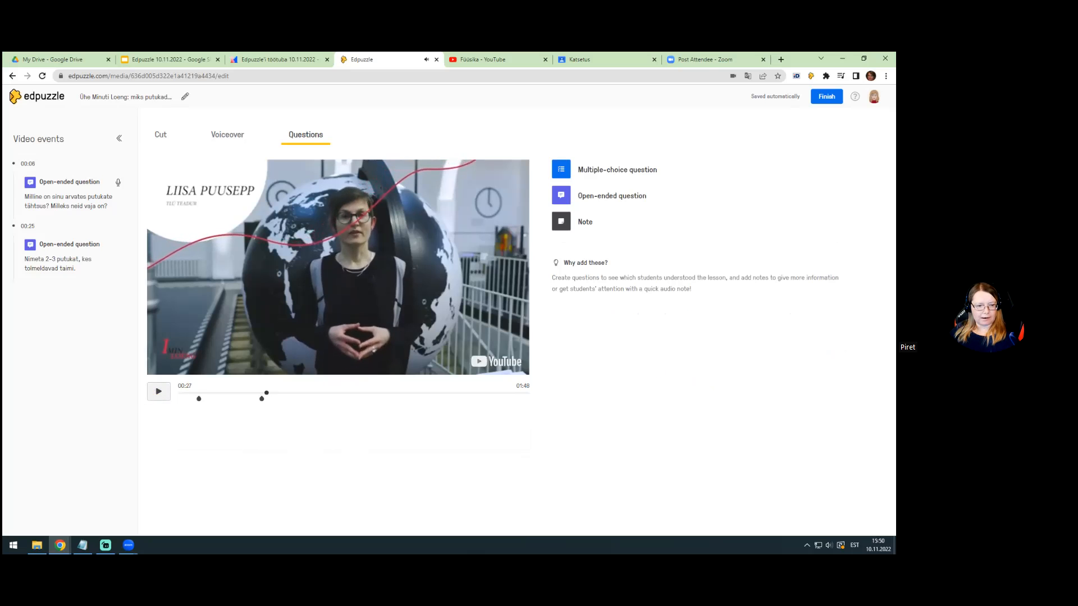
key("alt+Tab")
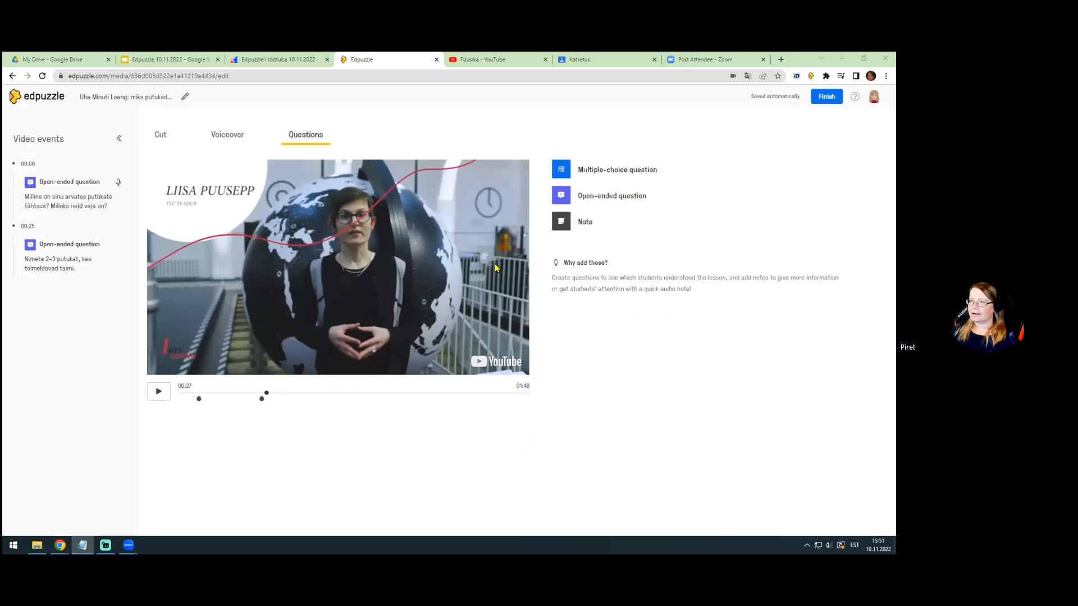
left_click(583, 223)
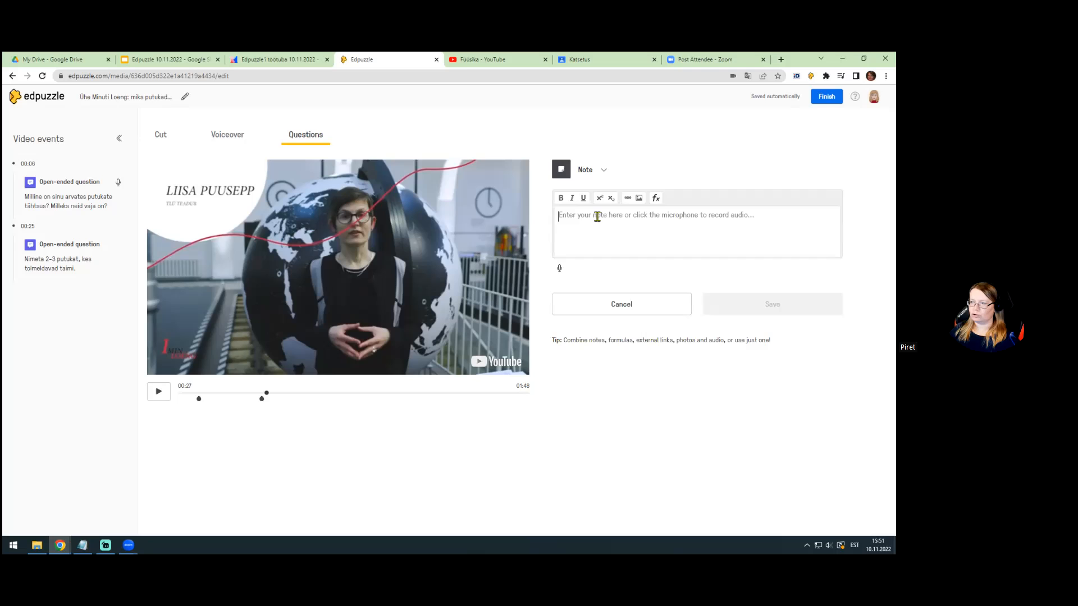
type("Uuri samal teemal rohkem SIIT.")
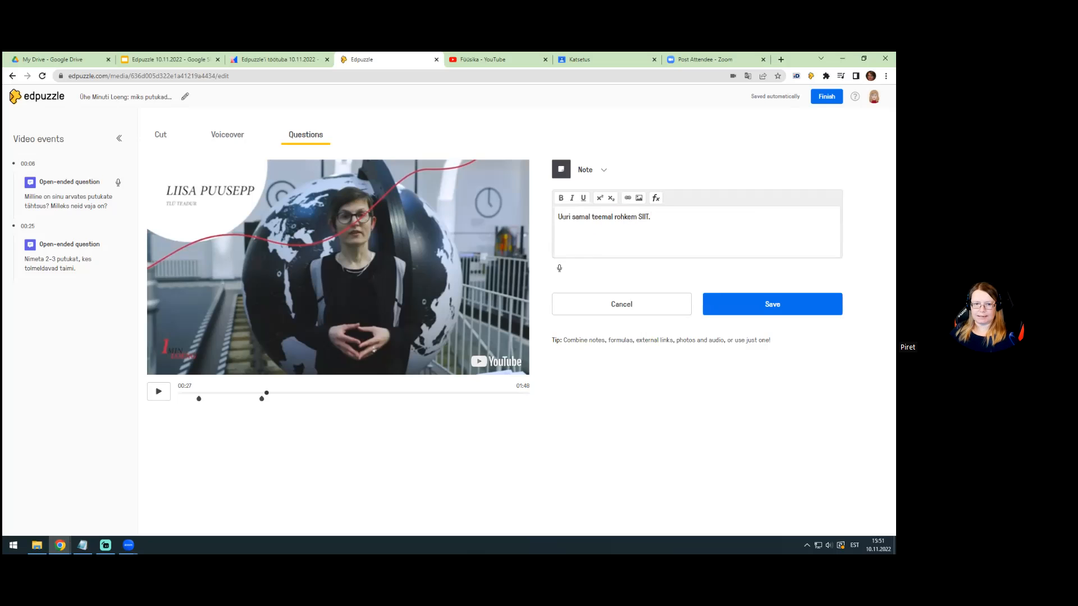
Step: Link the word "SIIT" in the note to the copied web address of the infographic on the decline of bees and other pollinators
key("alt+Tab")
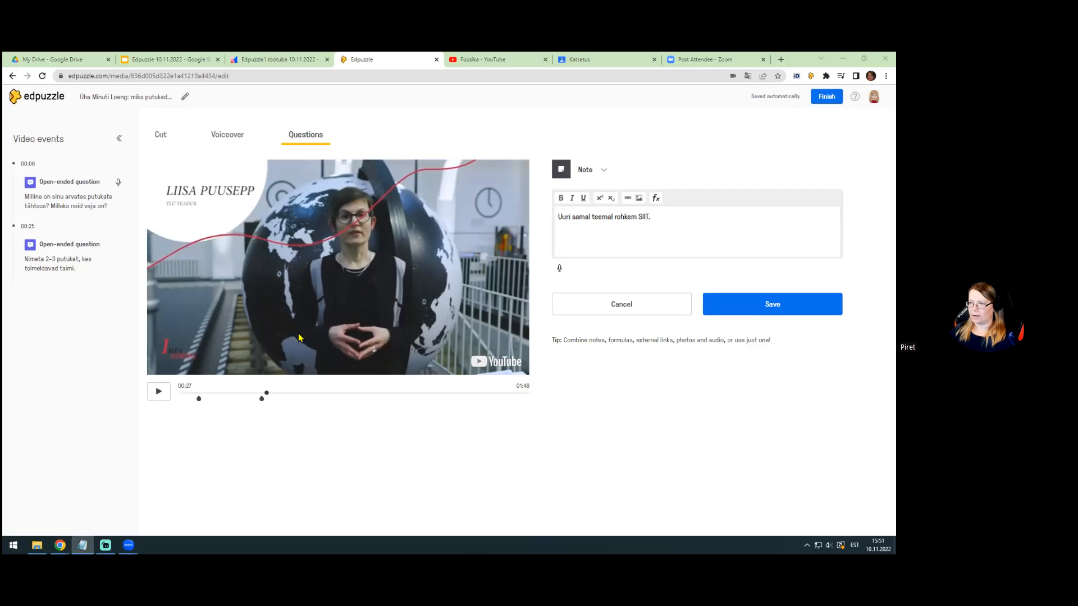
left_click_drag(637, 219, 650, 217)
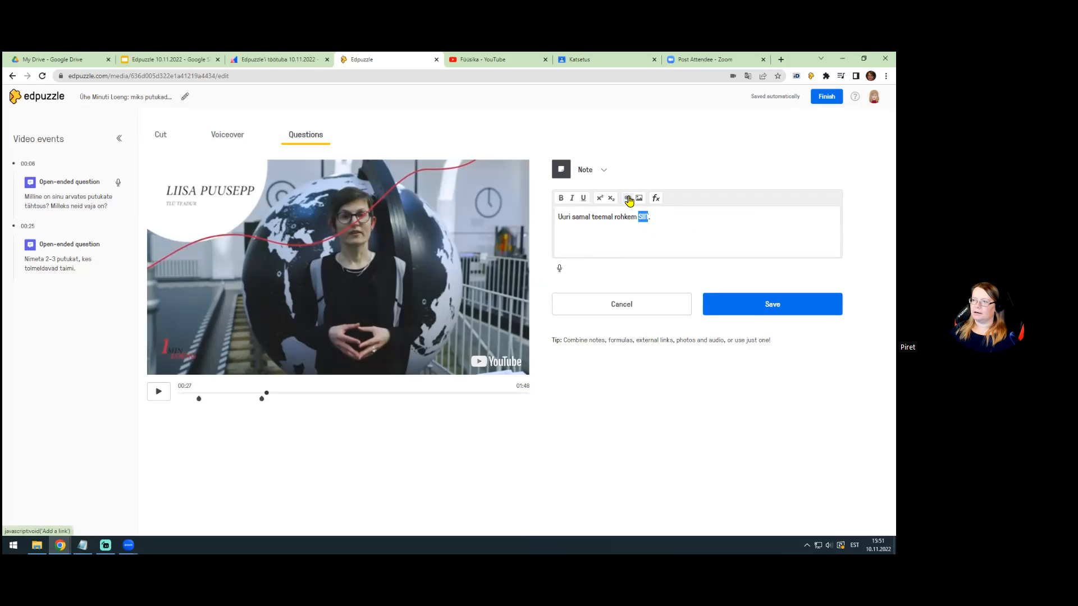
left_click(628, 201)
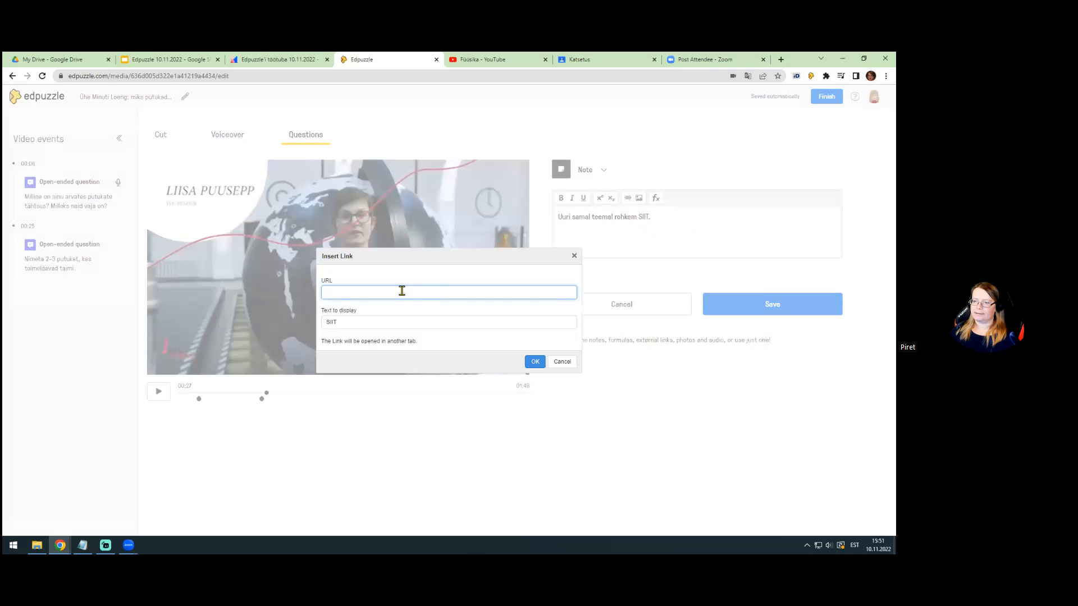
key("ctrl+v")
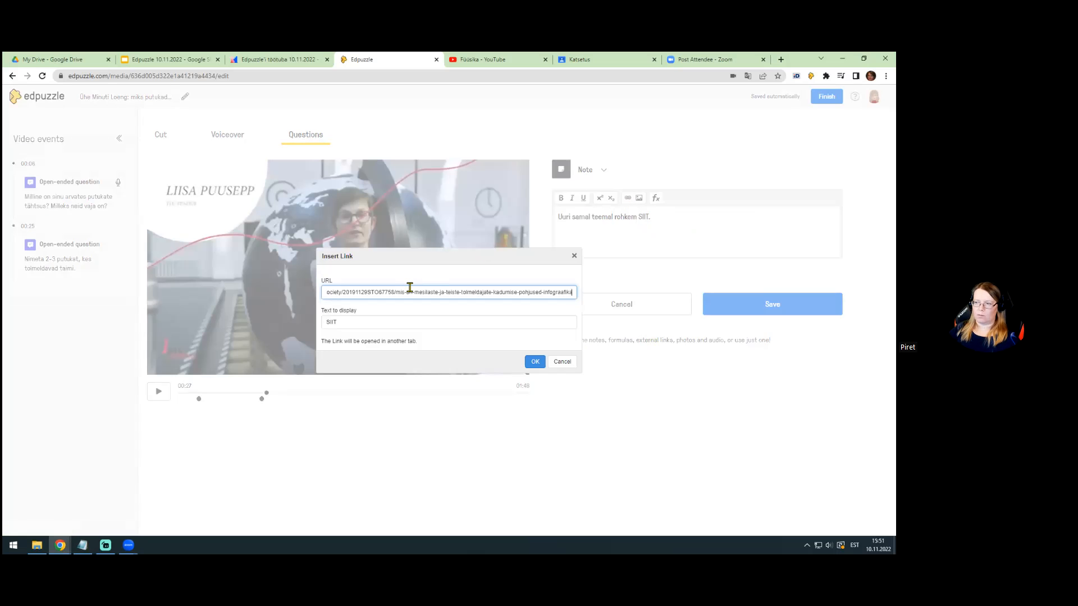
left_click(534, 363)
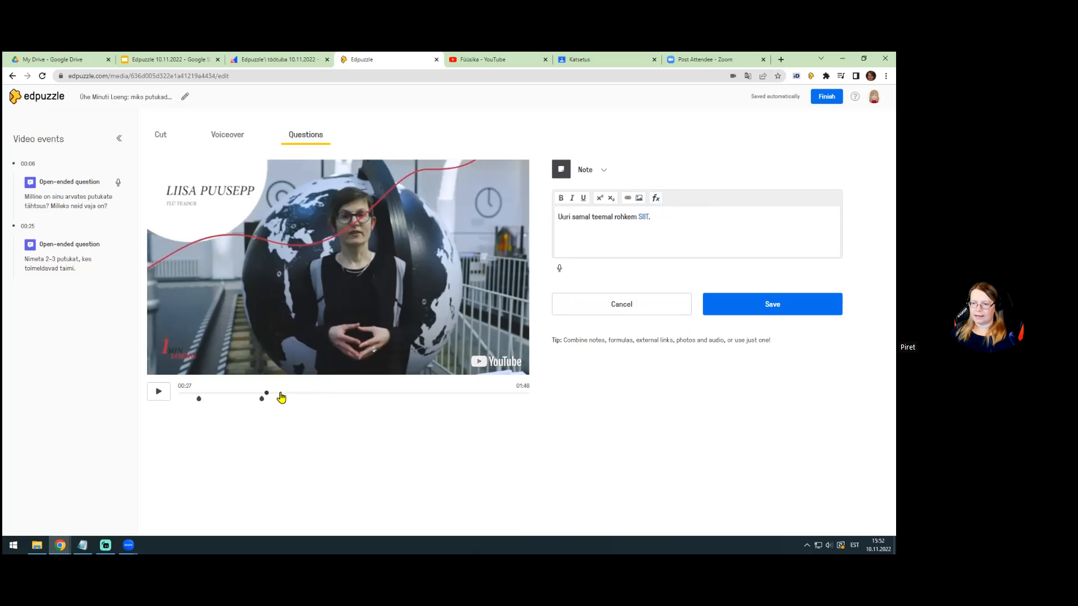
Step: Save the note at 01:02 in the video and finish editing
left_click_drag(269, 399, 380, 409)
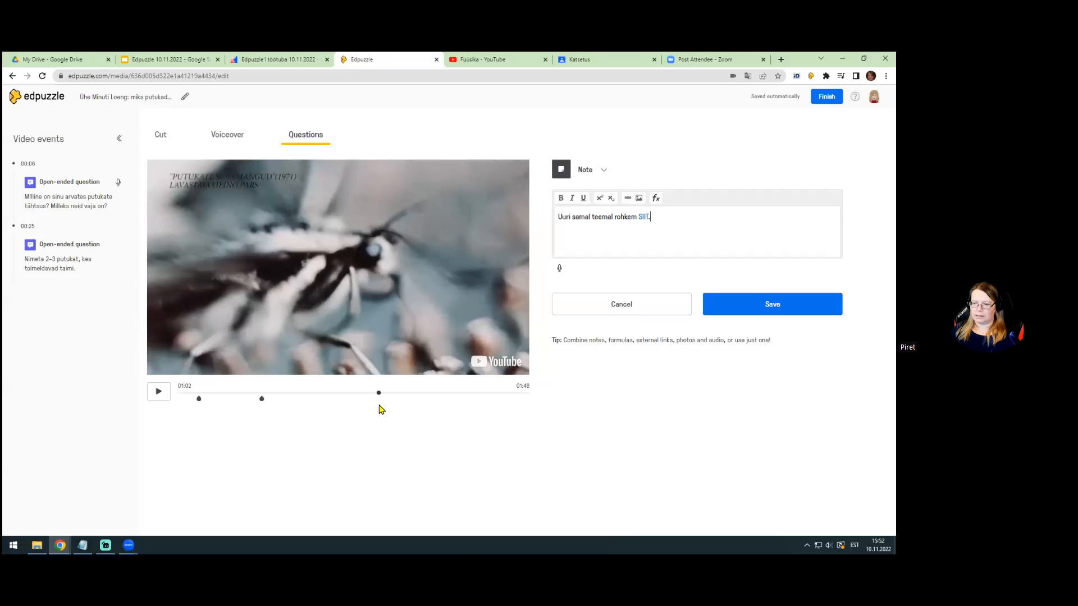
left_click(773, 304)
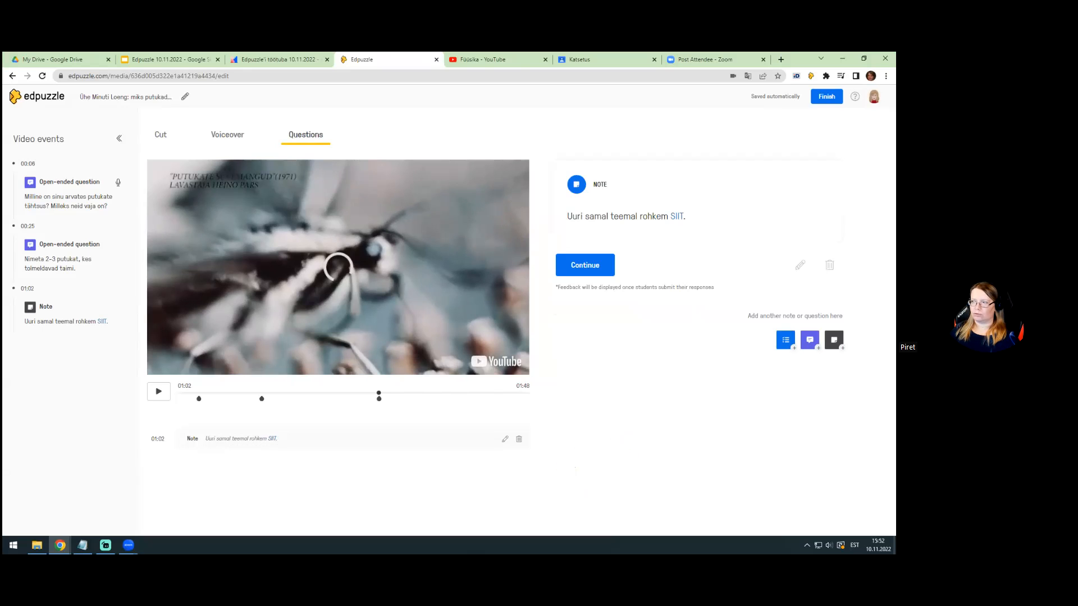
left_click(826, 96)
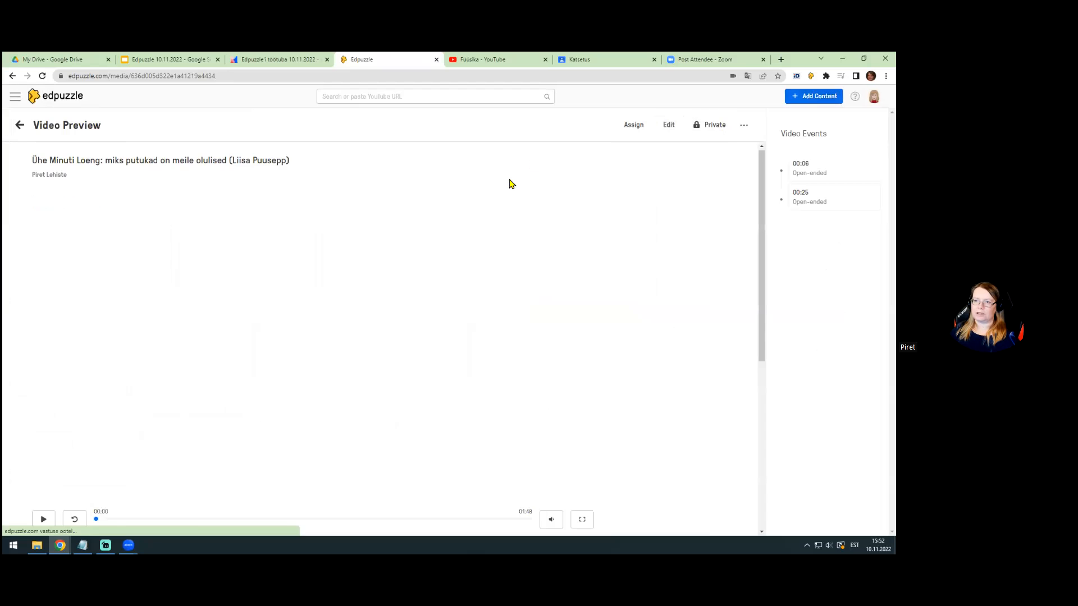
scroll(668, 197, "down", 1)
scroll(672, 198, "up", 1)
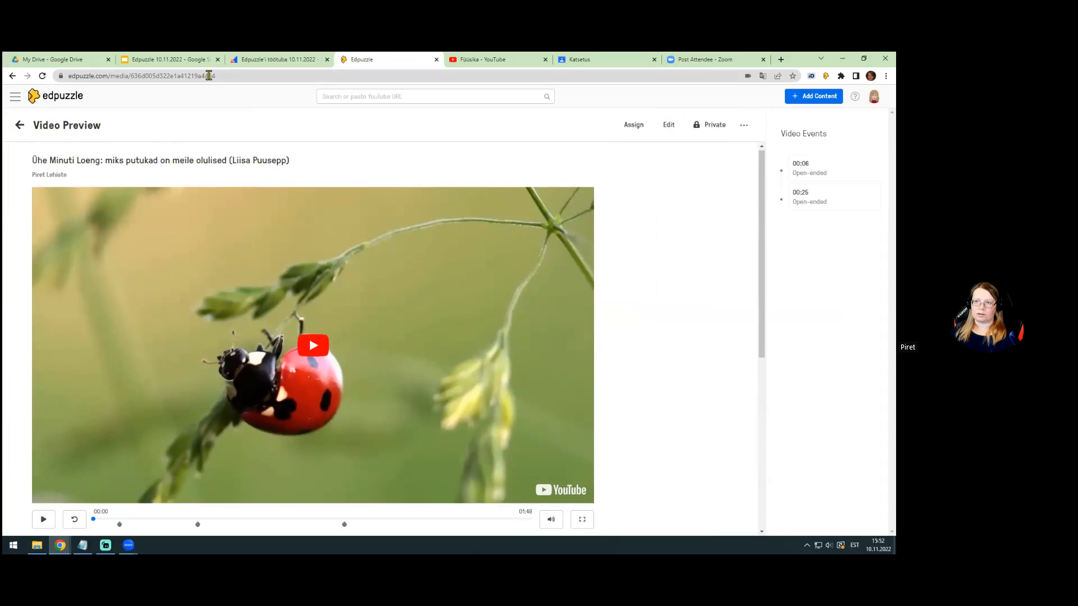
Step: Look through the folders and videos in My Content
left_click(59, 99)
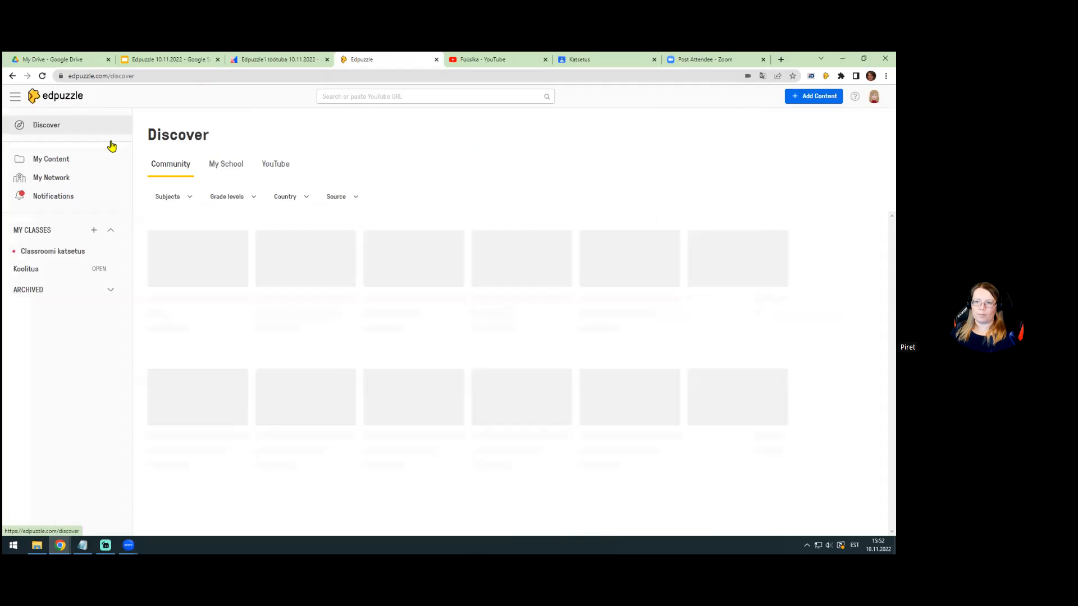
left_click(50, 160)
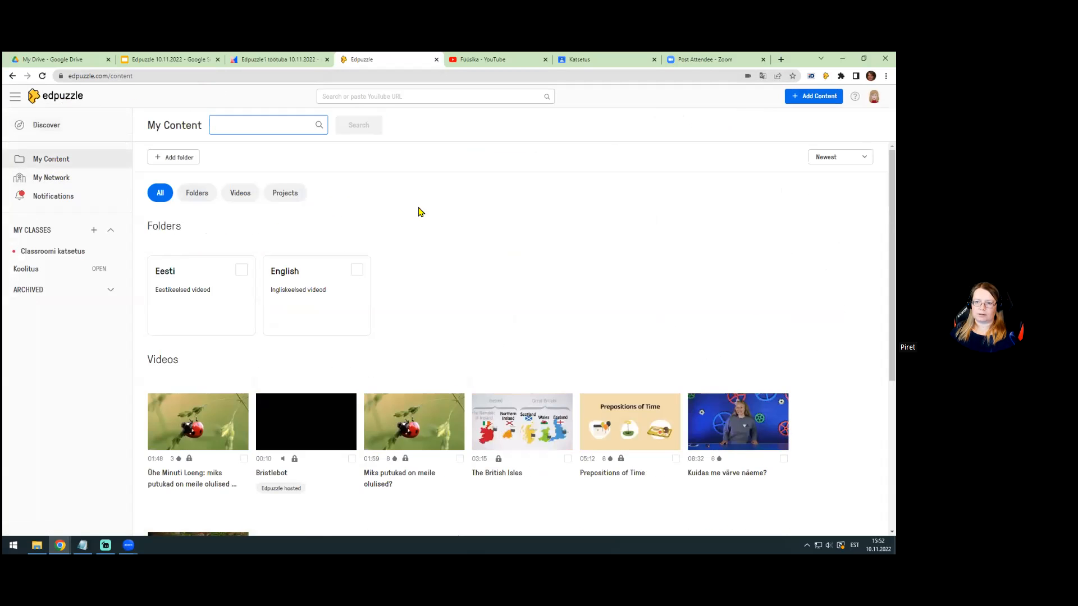
scroll(450, 209, "down", 3)
scroll(163, 348, "up", 1)
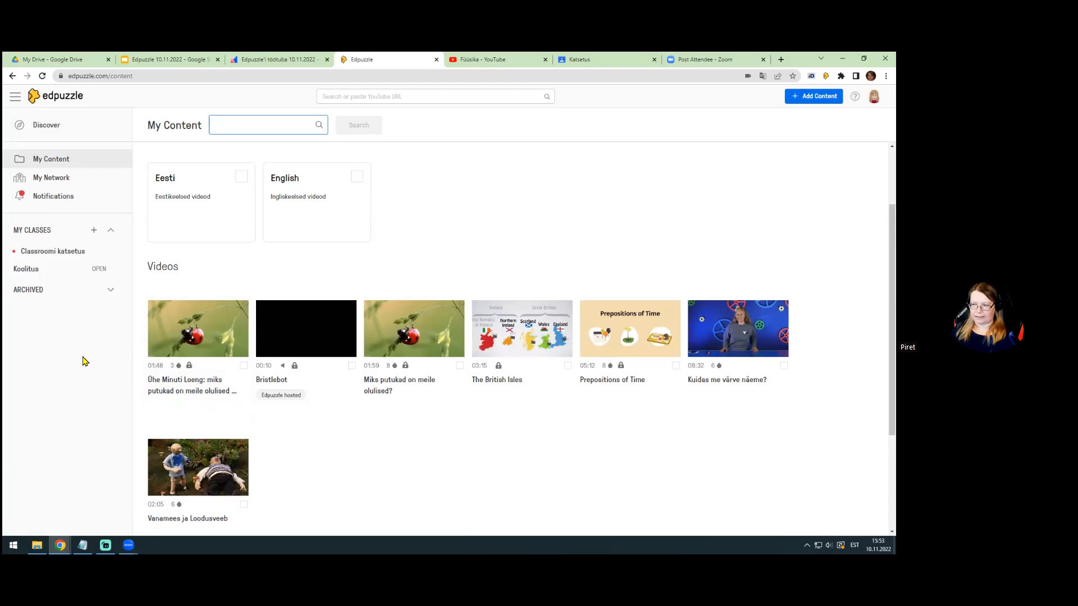
scroll(449, 421, "down", 1)
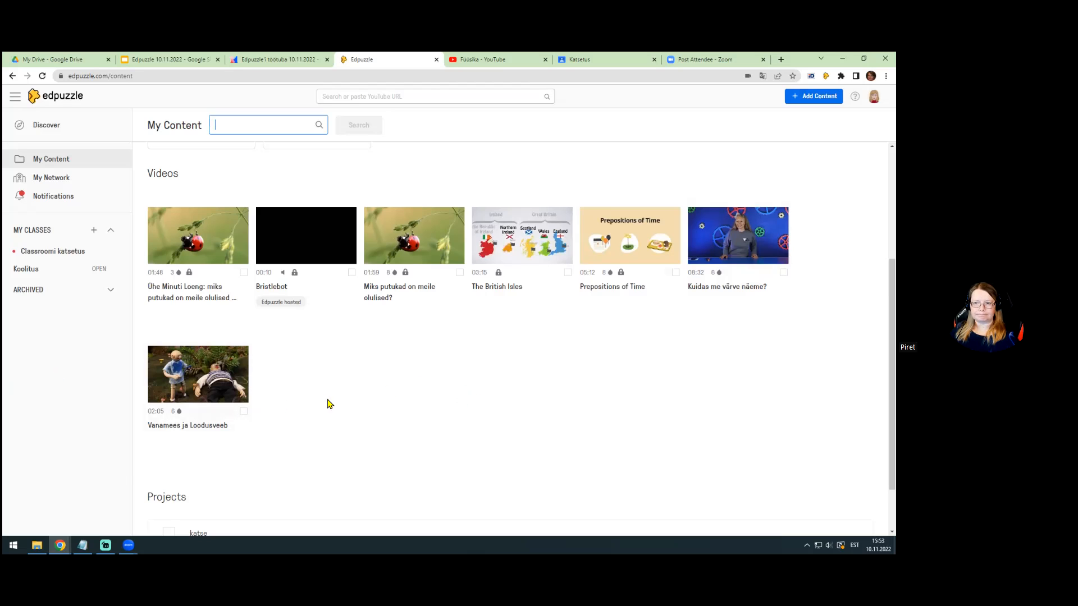
scroll(388, 416, "up", 1)
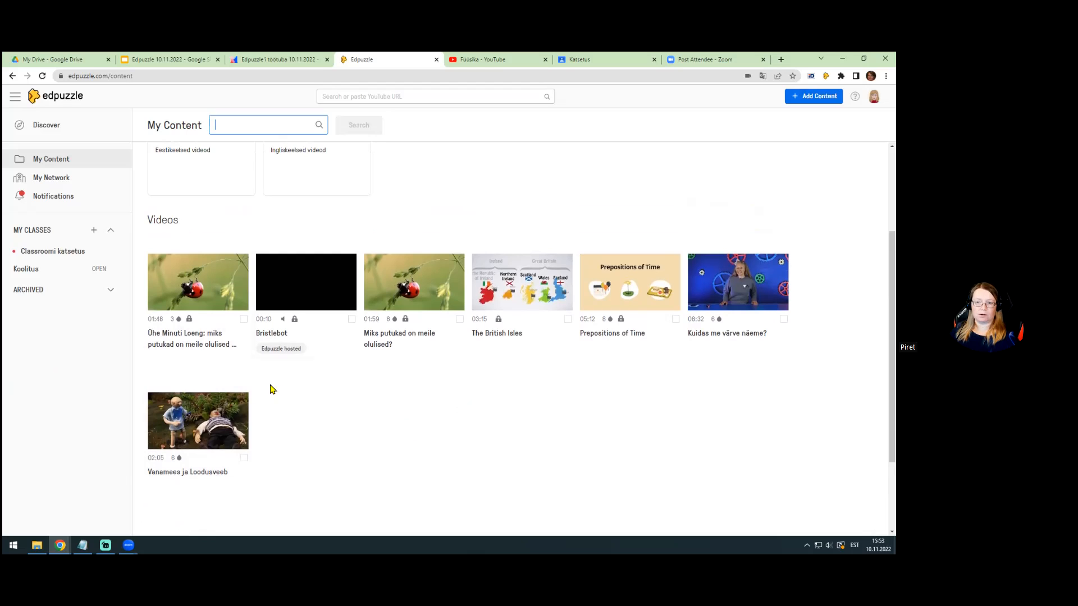
Step: Reopen the new insect video for editing, view its open-ended question at 00:06, and finish editing
left_click(189, 303)
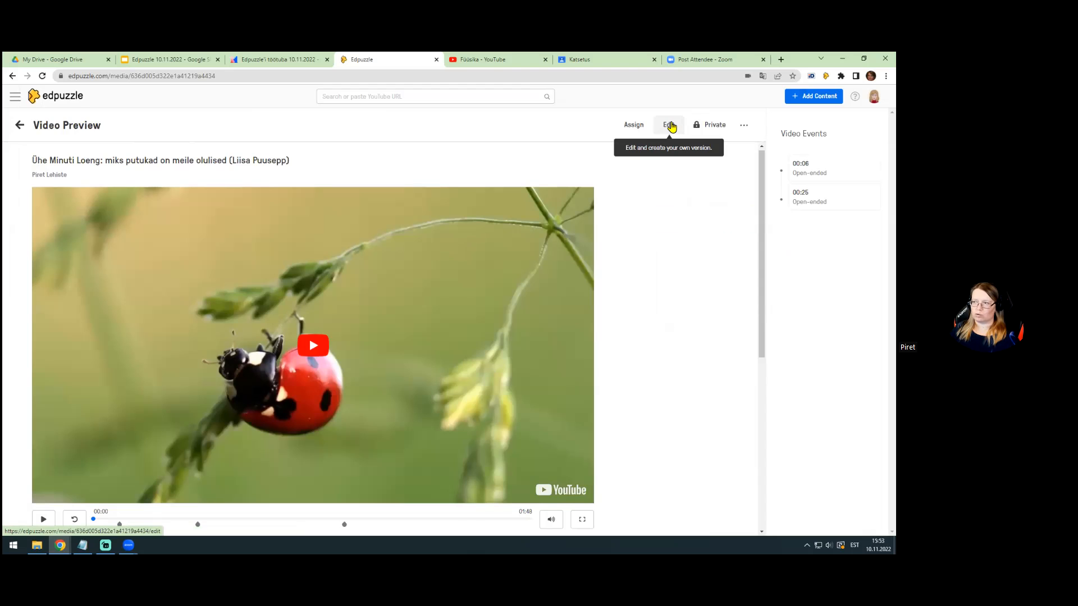
left_click(670, 125)
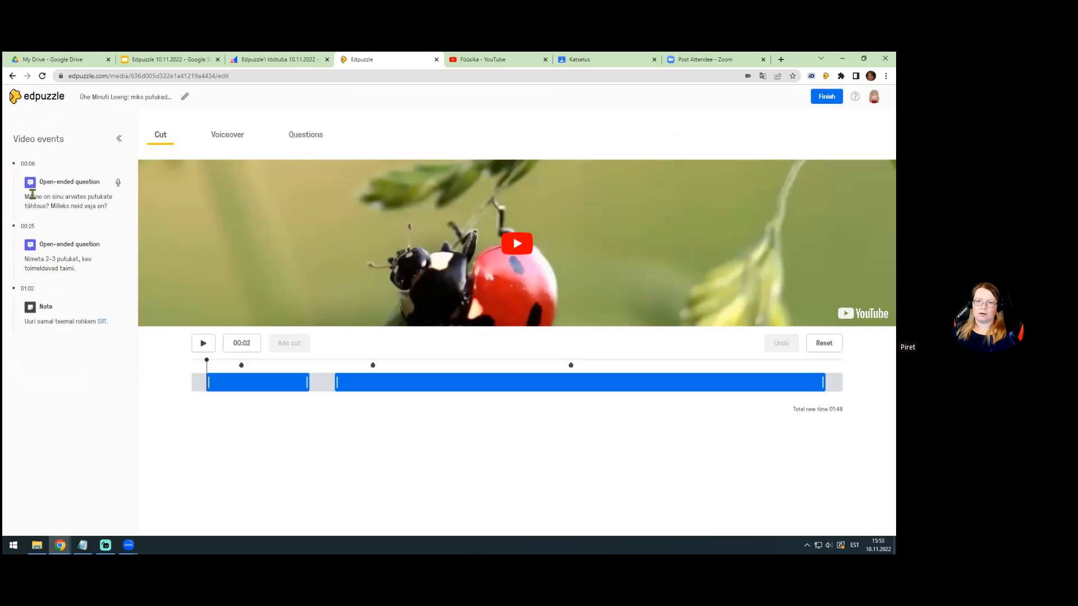
left_click(53, 183)
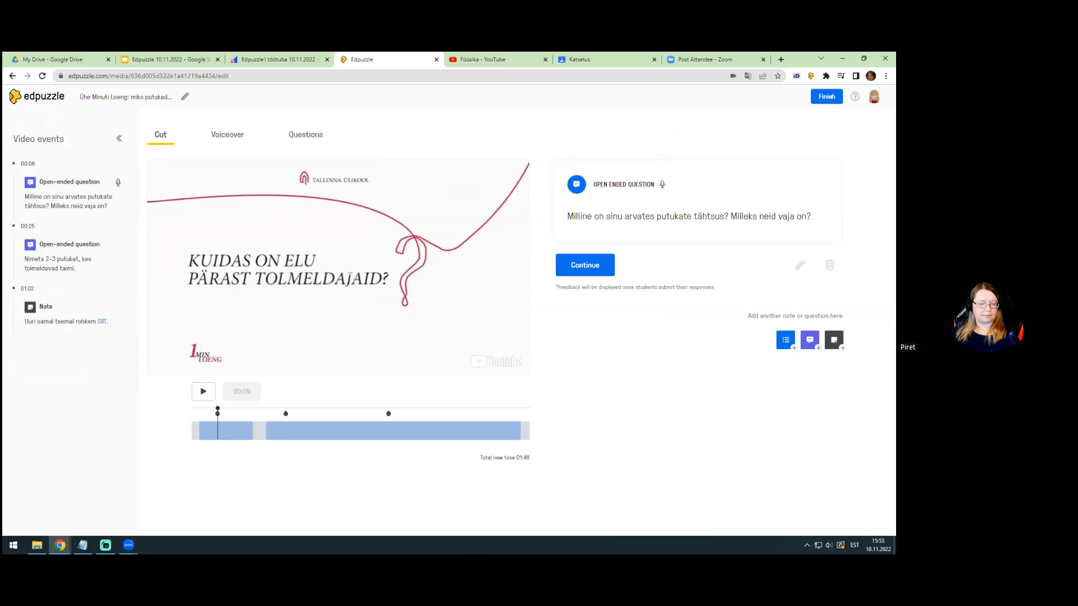
left_click(826, 97)
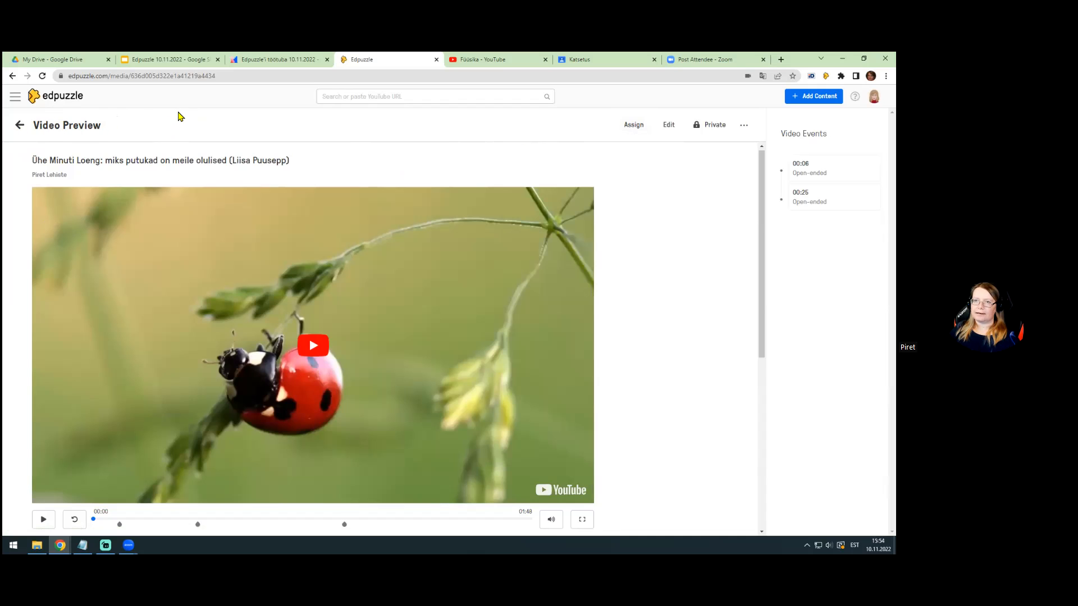
Step: Open the "Vanamees ja Loodusveeb" video from My Content and view its options for sharing a preview
left_click(61, 100)
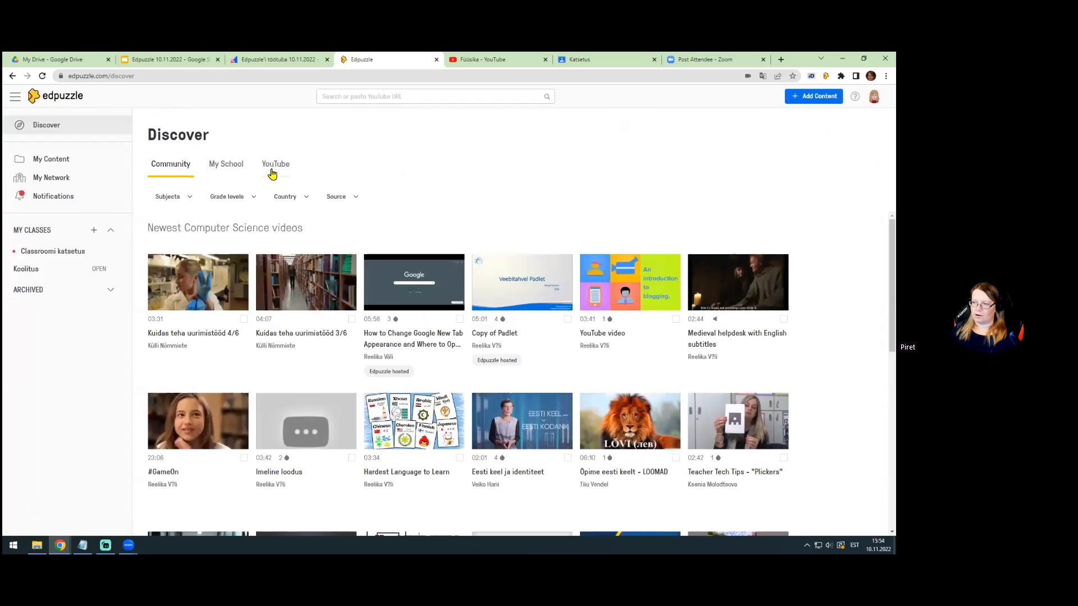
left_click(51, 160)
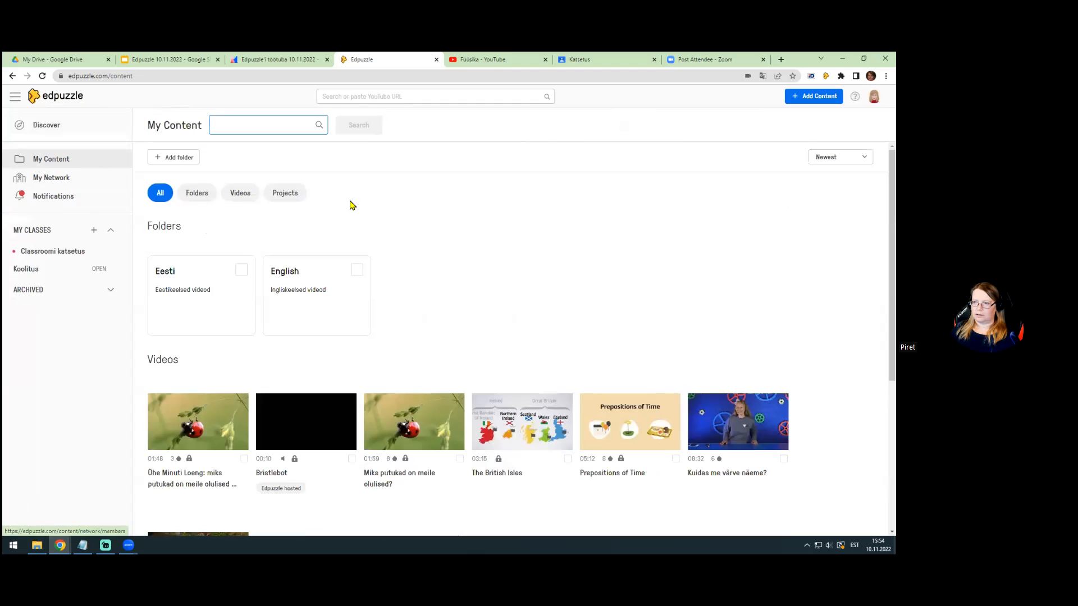
scroll(529, 187, "down", 2)
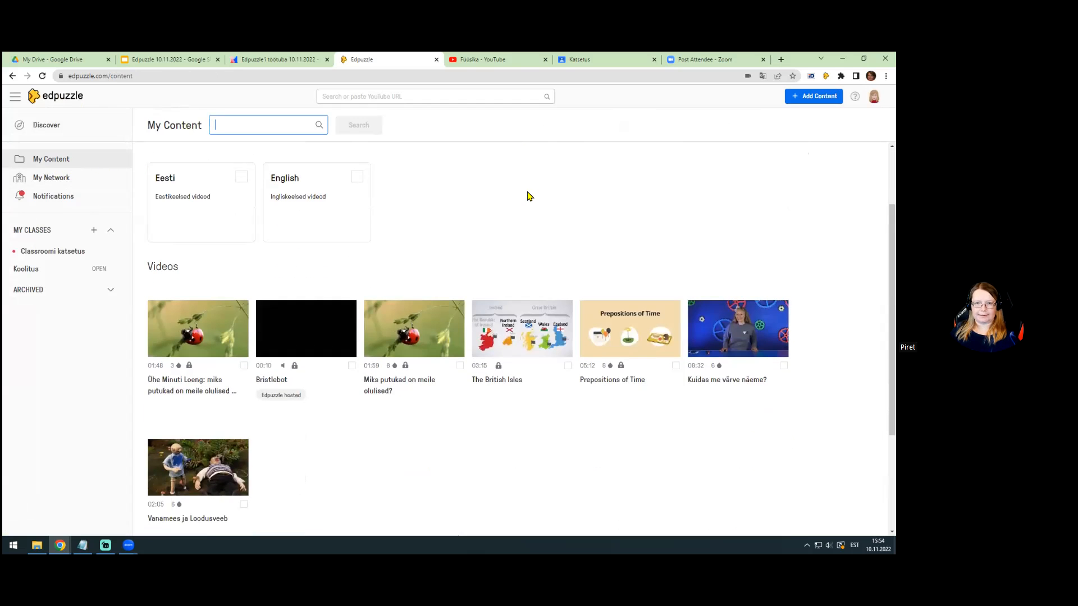
scroll(487, 193, "down", 2)
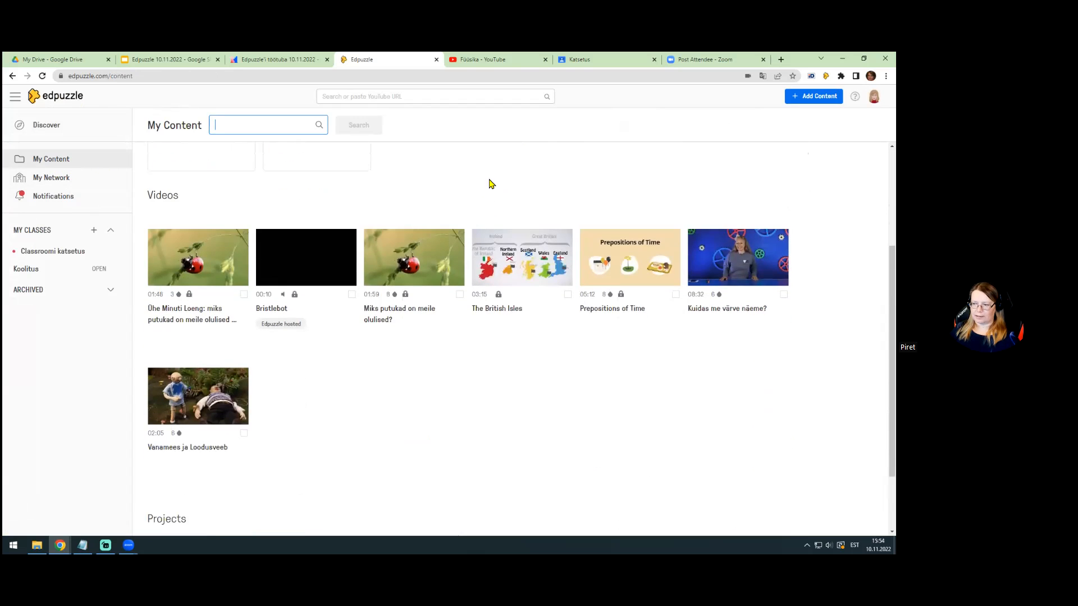
scroll(415, 247, "up", 1)
left_click(209, 427)
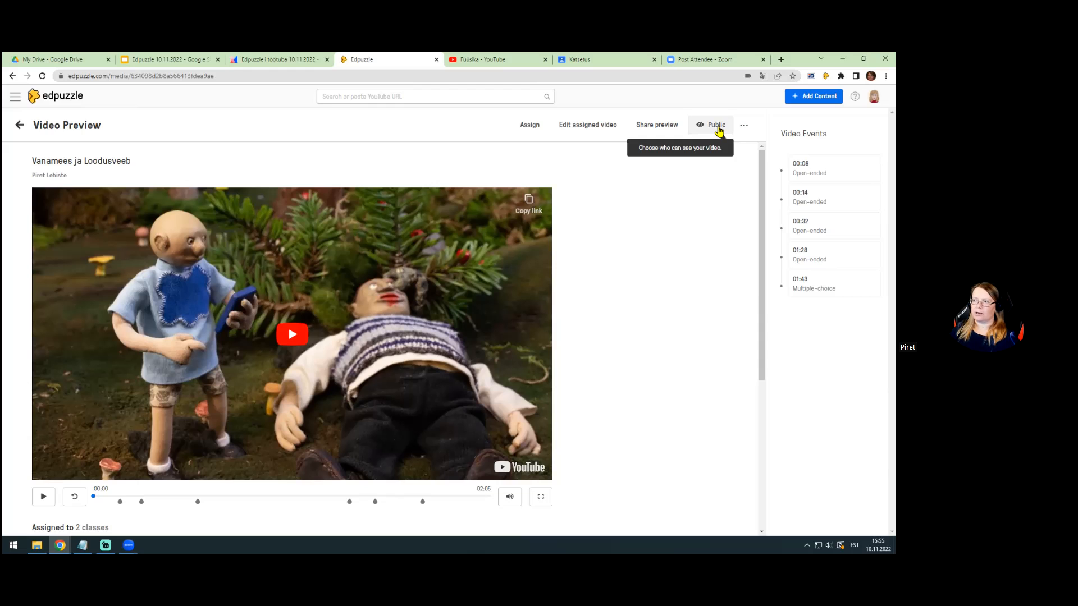
left_click(644, 133)
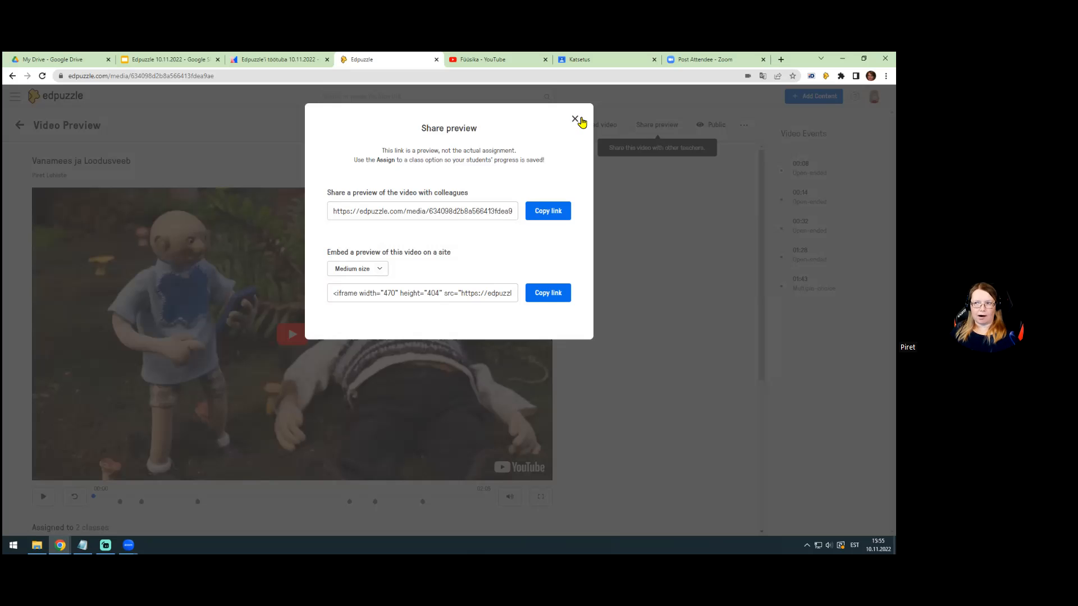
left_click(576, 120)
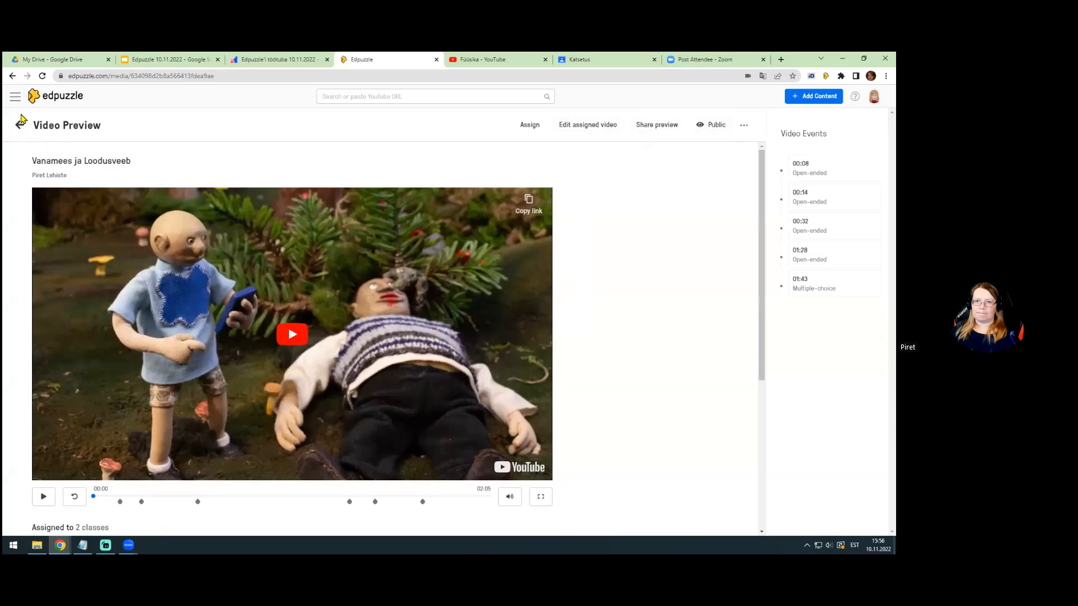
Step: Open the form for creating a new class, examine its grade level and subject choices, and close it without creating a class
left_click(59, 96)
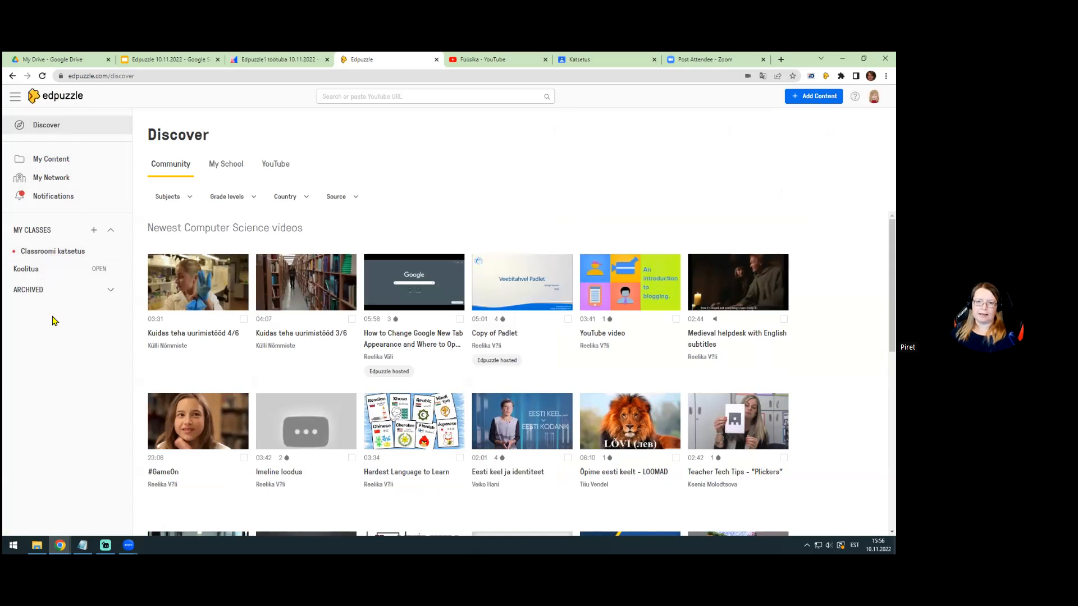
left_click(94, 233)
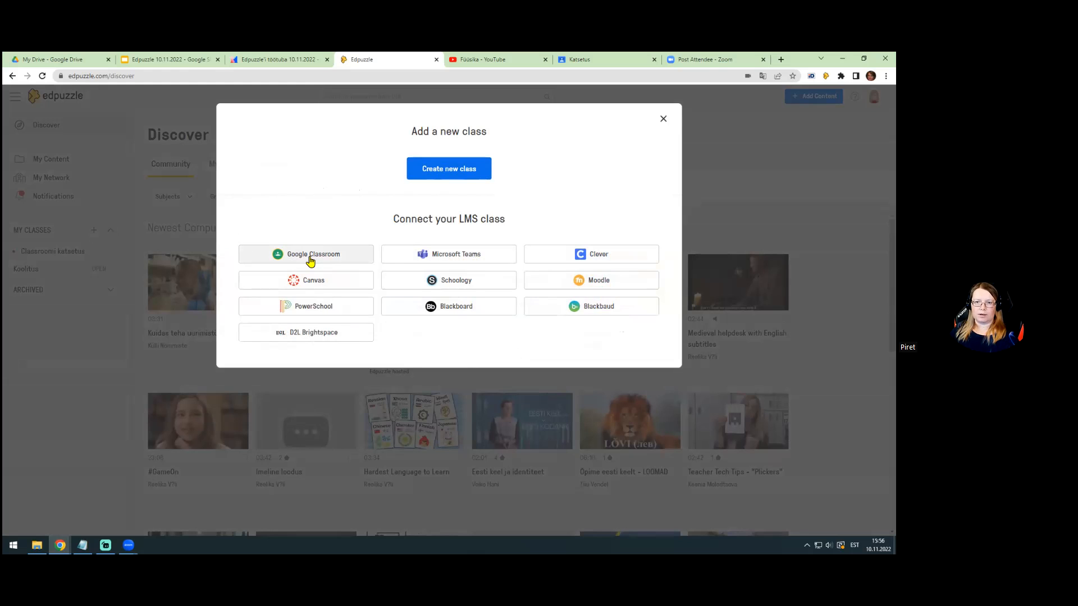
left_click(457, 171)
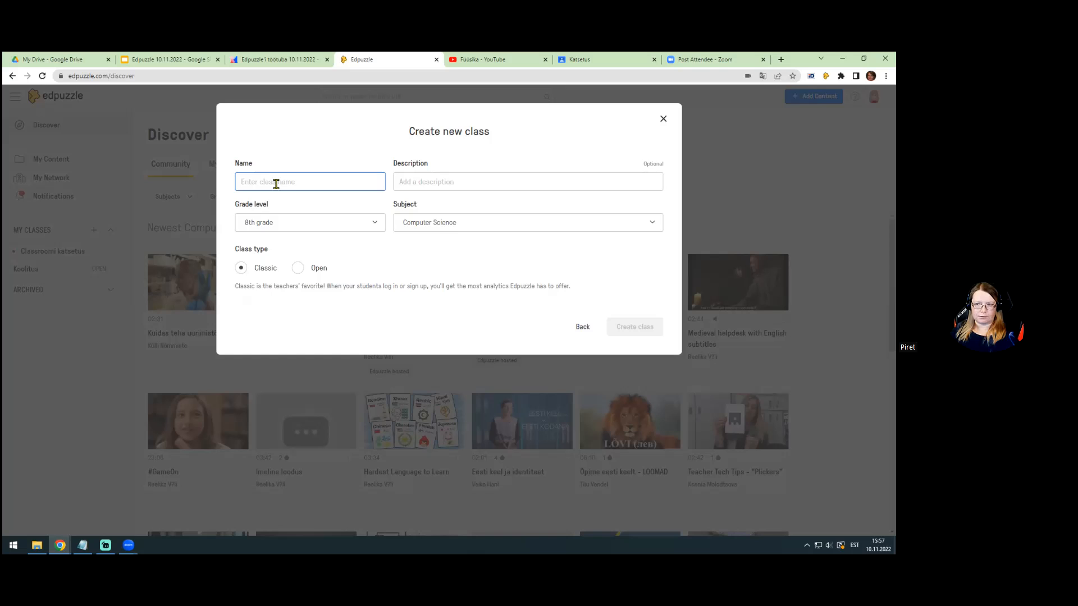
left_click(450, 184)
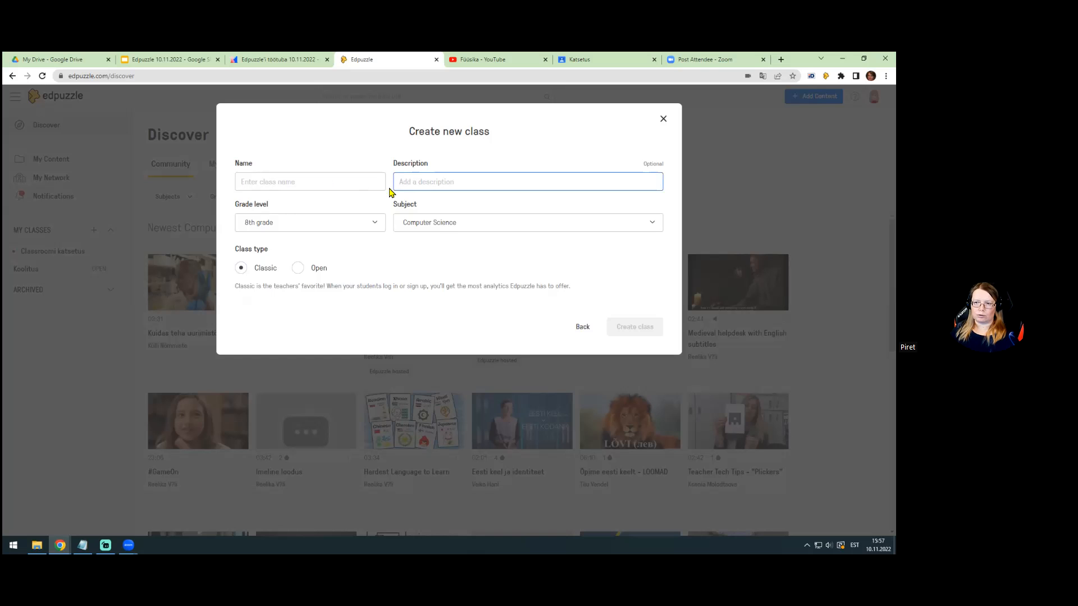
left_click(379, 226)
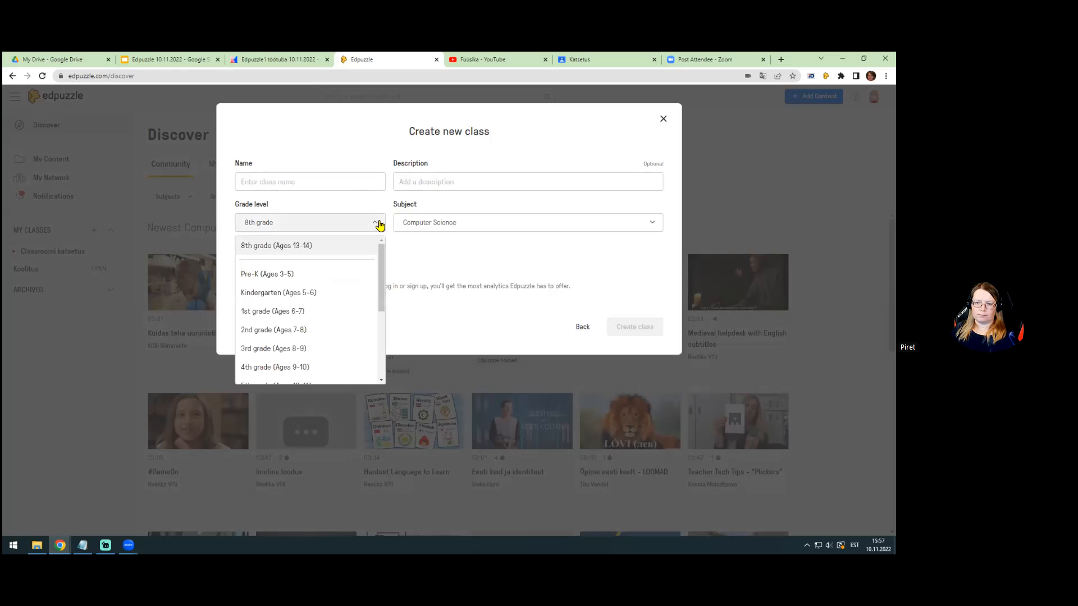
left_click(379, 226)
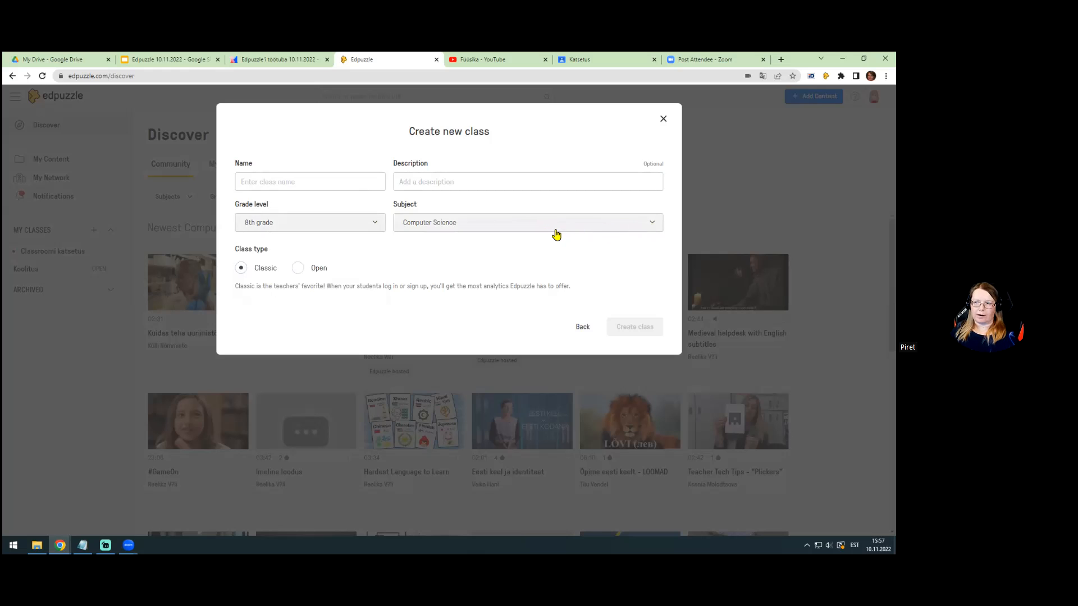
left_click(654, 226)
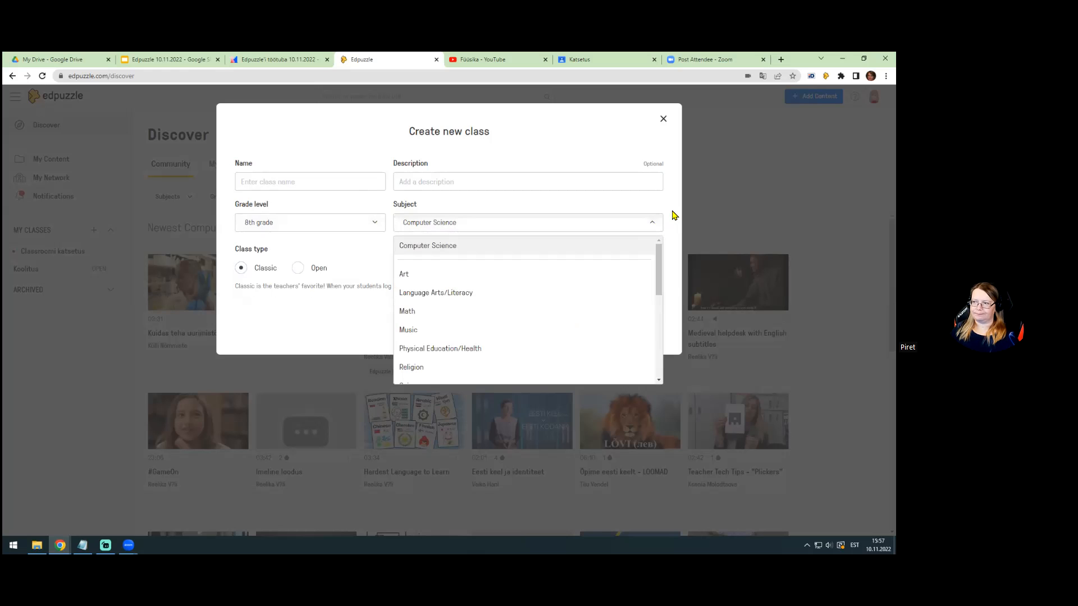
left_click(672, 213)
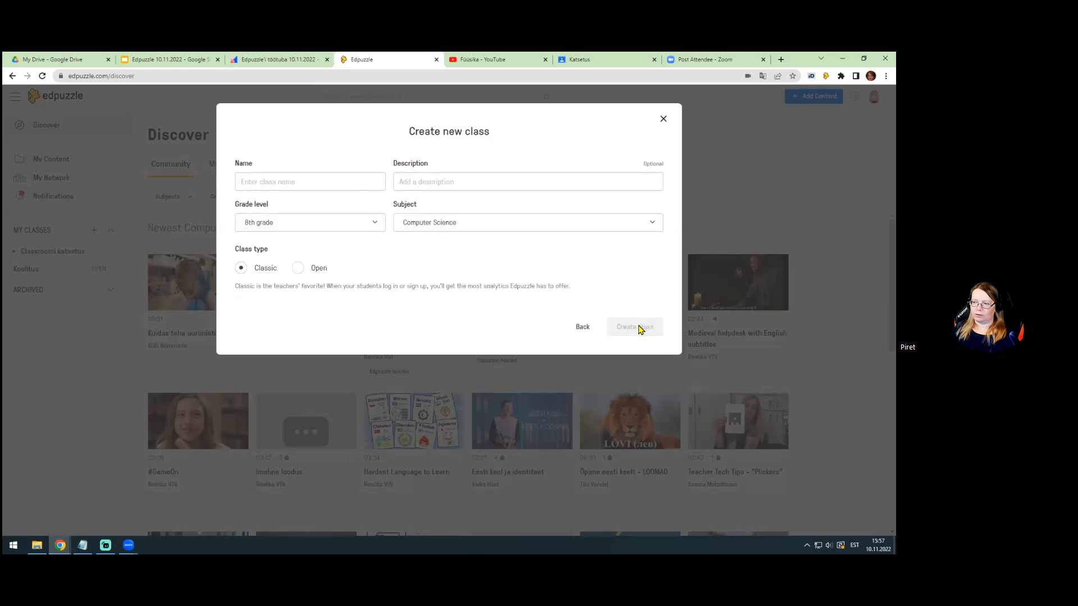
left_click(663, 118)
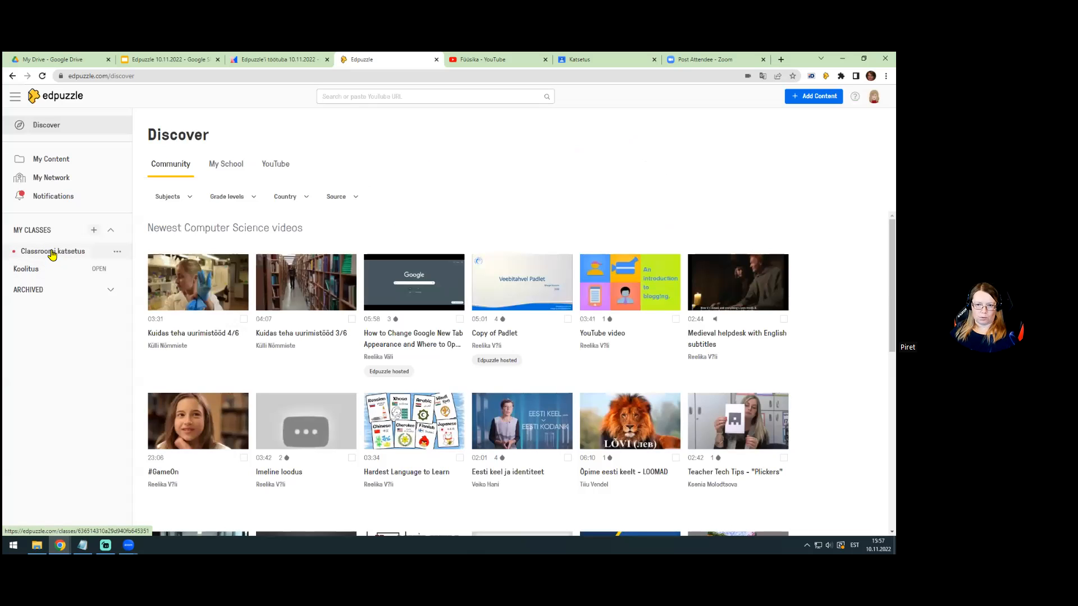
Step: Import the Seiklusjutud class from Google Classroom with 9th grade as the grade level and Computer Science as the subject
left_click(95, 231)
left_click(324, 256)
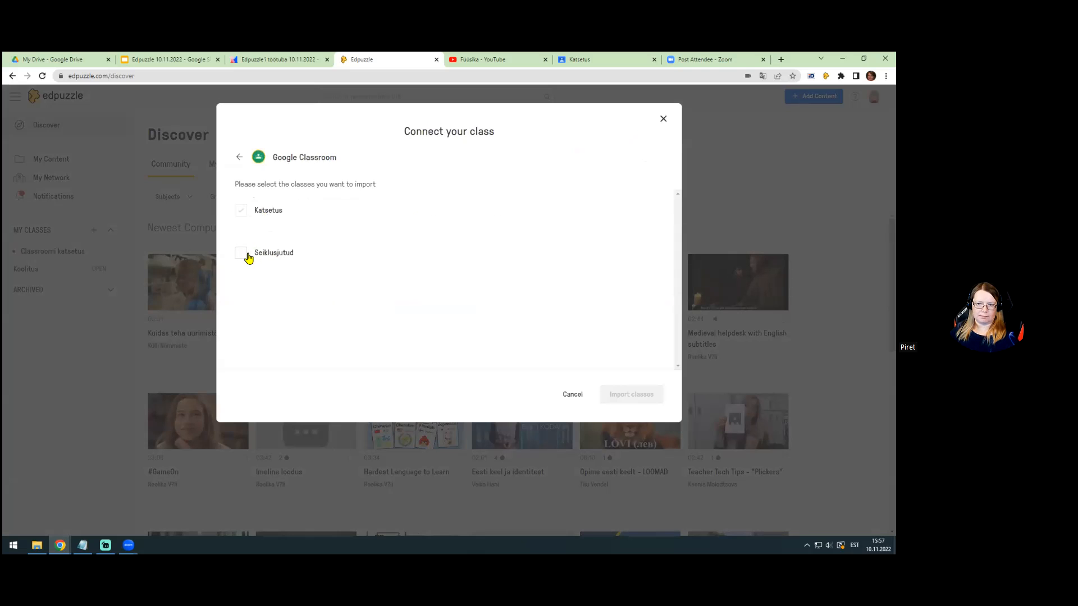
left_click(241, 253)
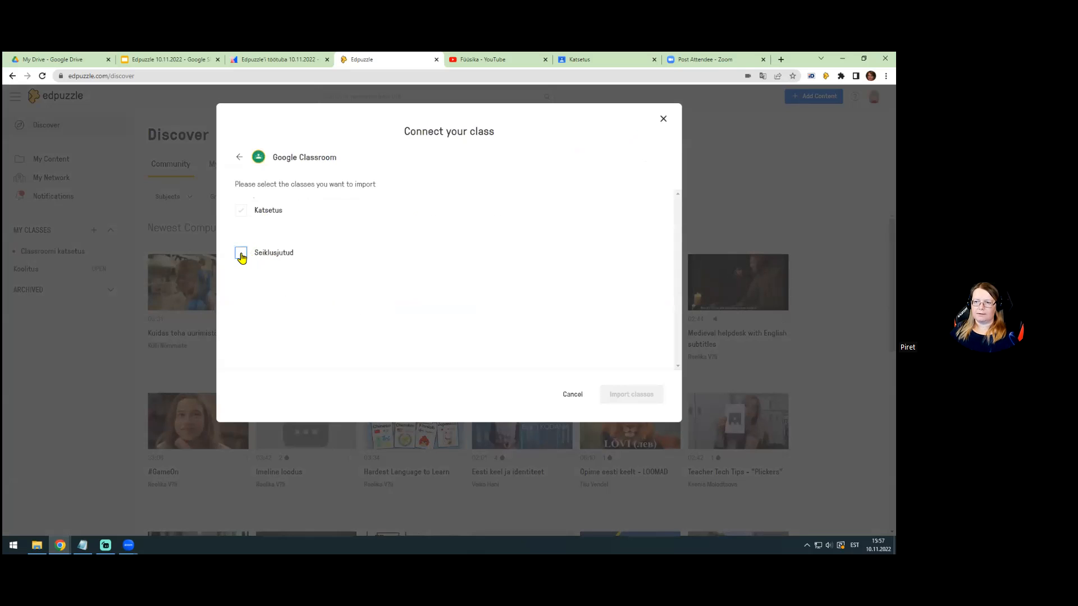
left_click(294, 299)
scroll(296, 347, "down", 5)
left_click(293, 375)
left_click(411, 294)
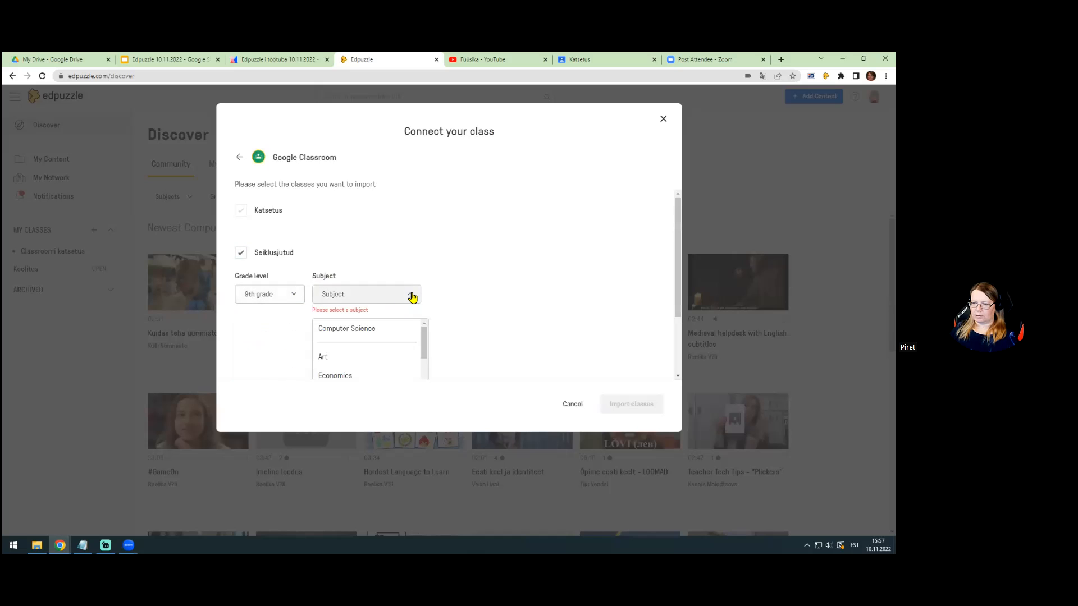
left_click(373, 334)
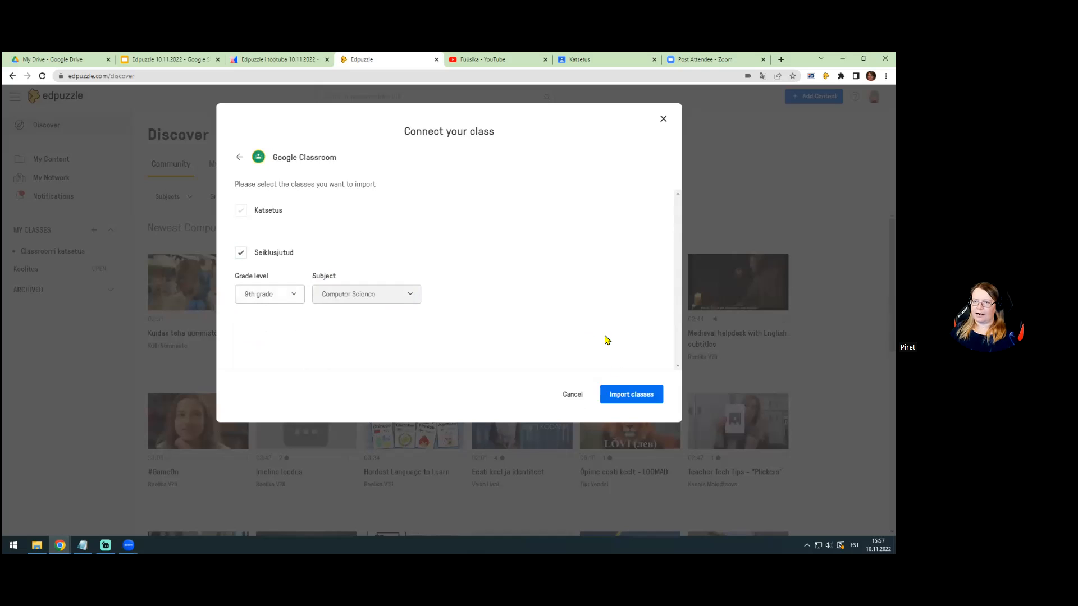
left_click(634, 395)
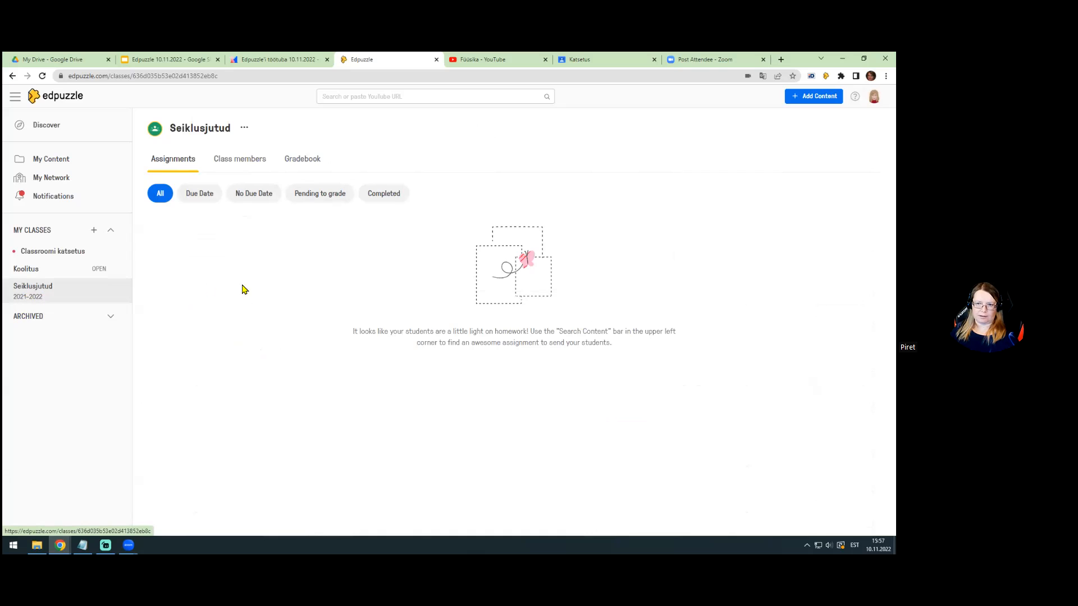
Step: View the members of the Seiklusjutud class, look through the Edpuzzle 10.11.2022 slides, and return to the class
left_click(242, 160)
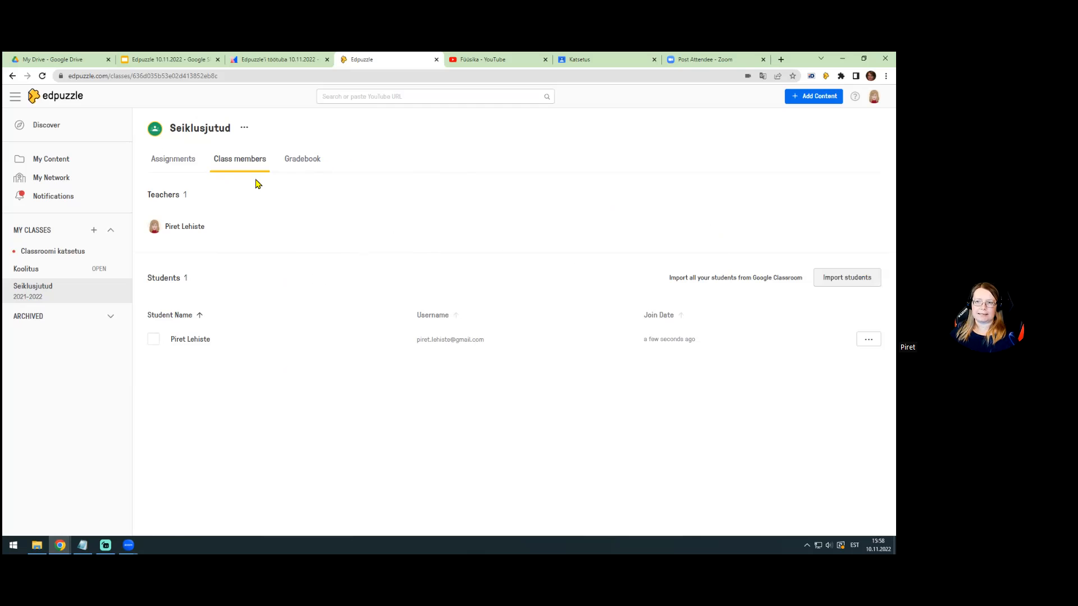
left_click(183, 65)
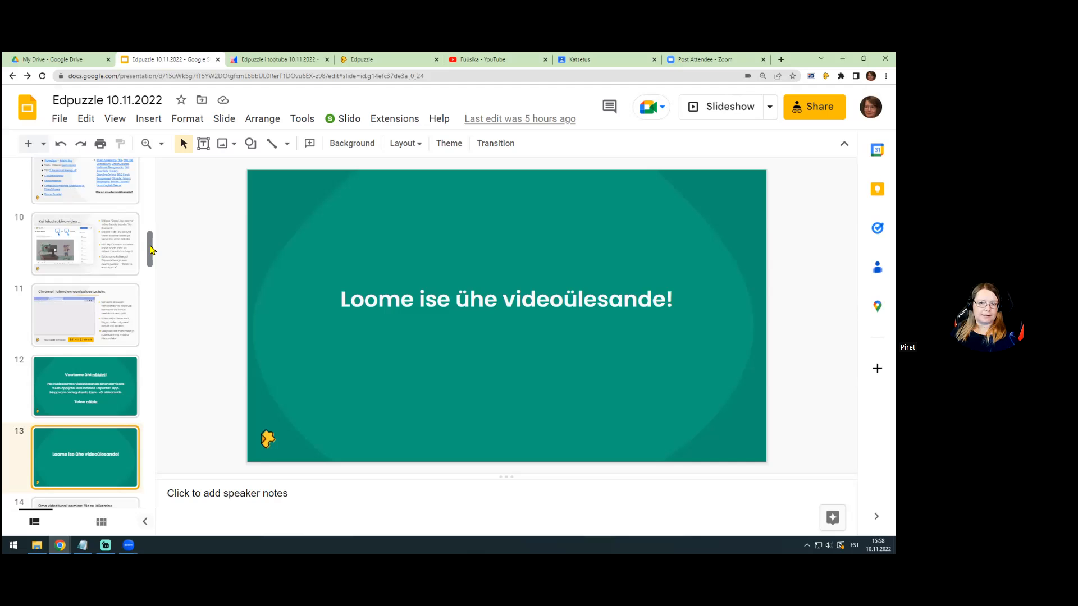
left_click_drag(150, 250, 149, 272)
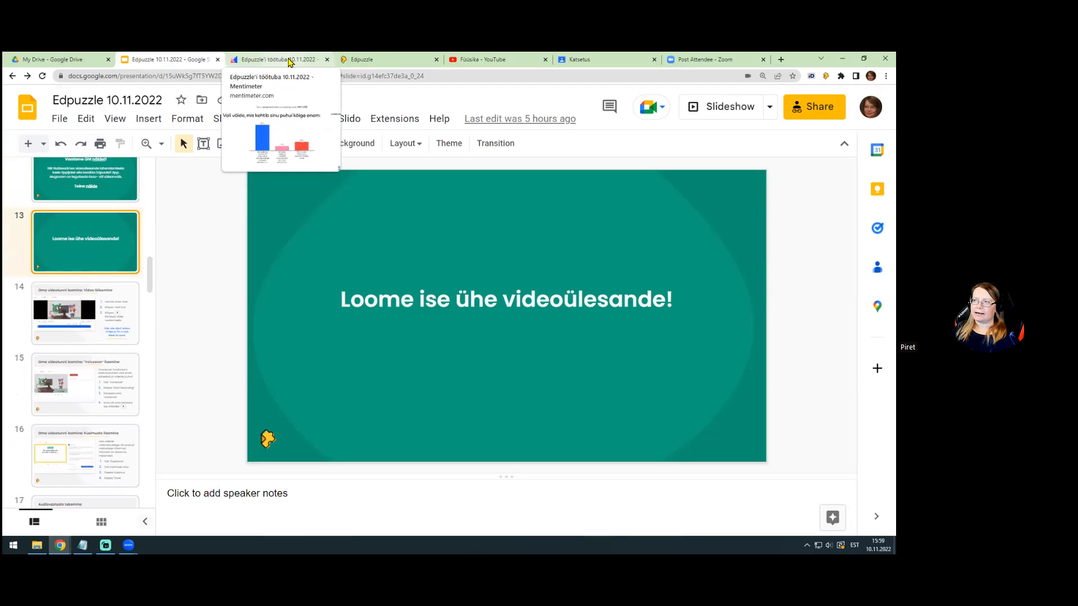
left_click(372, 63)
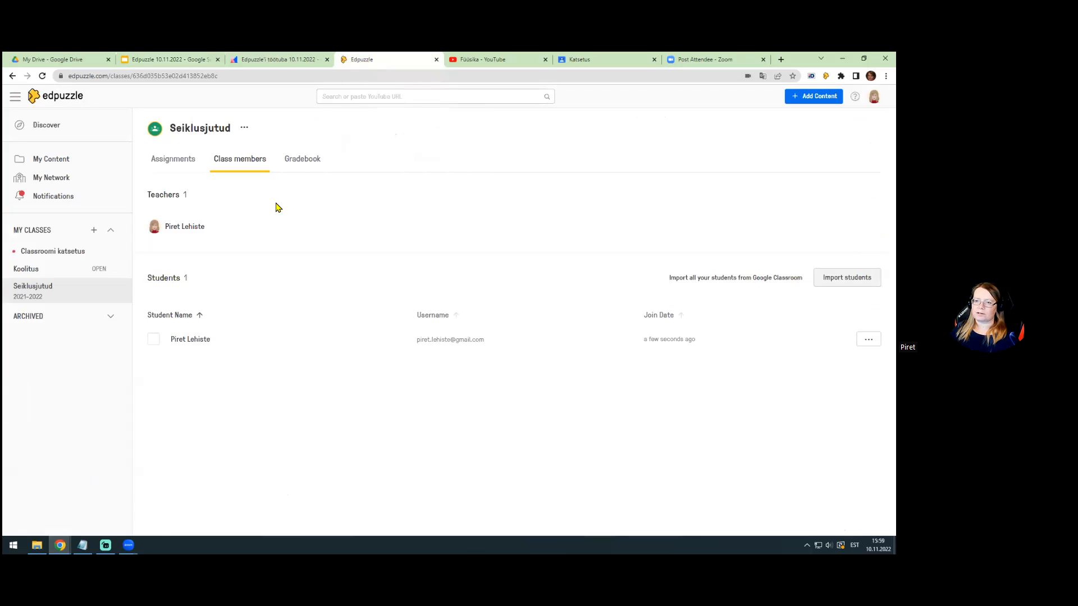
Step: Open the Koolitus class, review the form for creating a new class once more, and close it
left_click(27, 270)
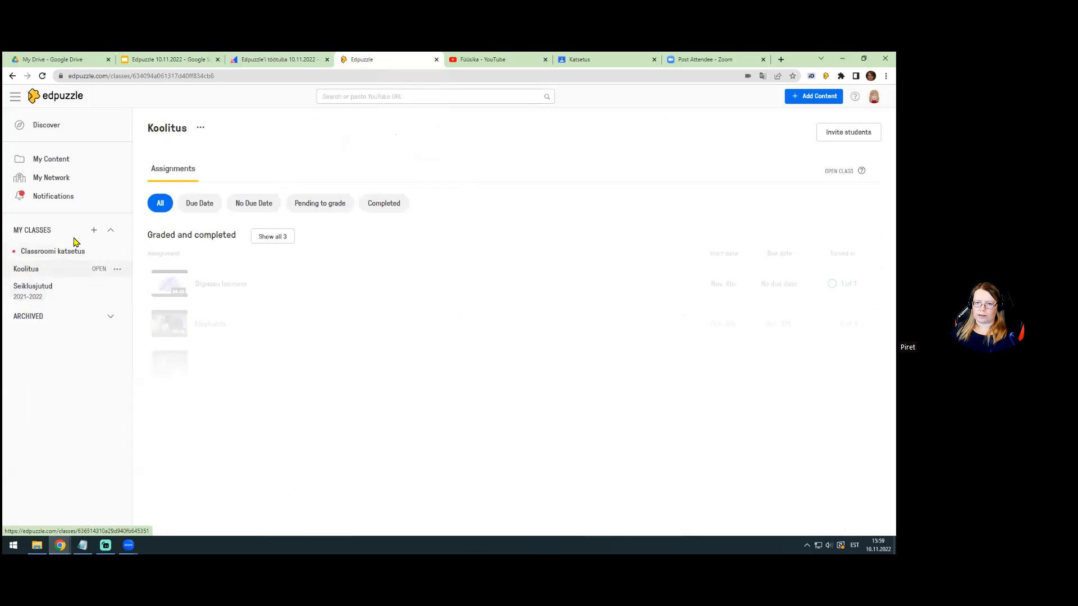
left_click(94, 230)
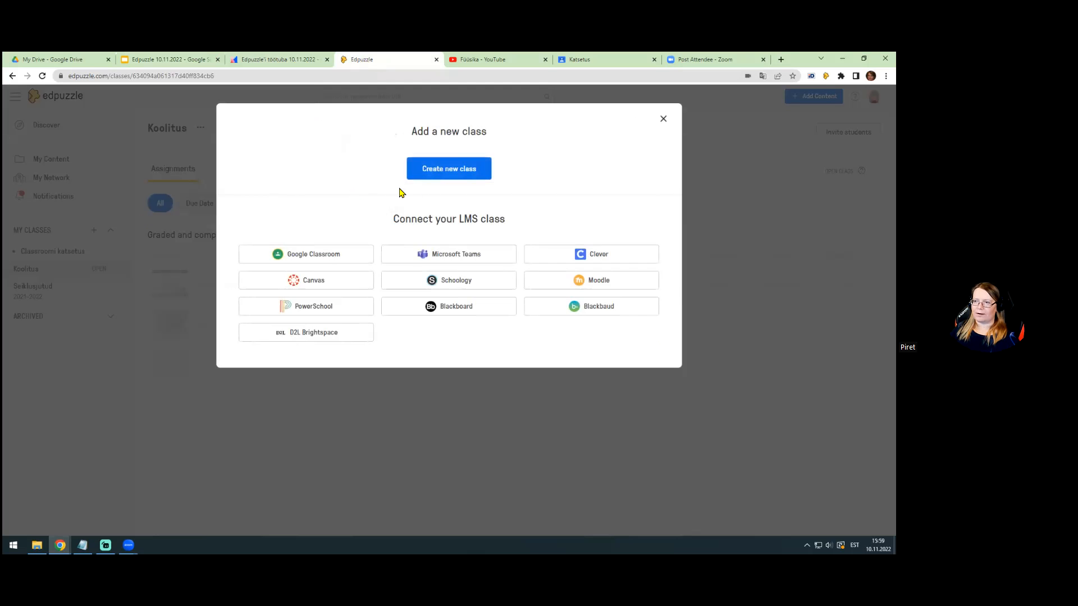
left_click(456, 171)
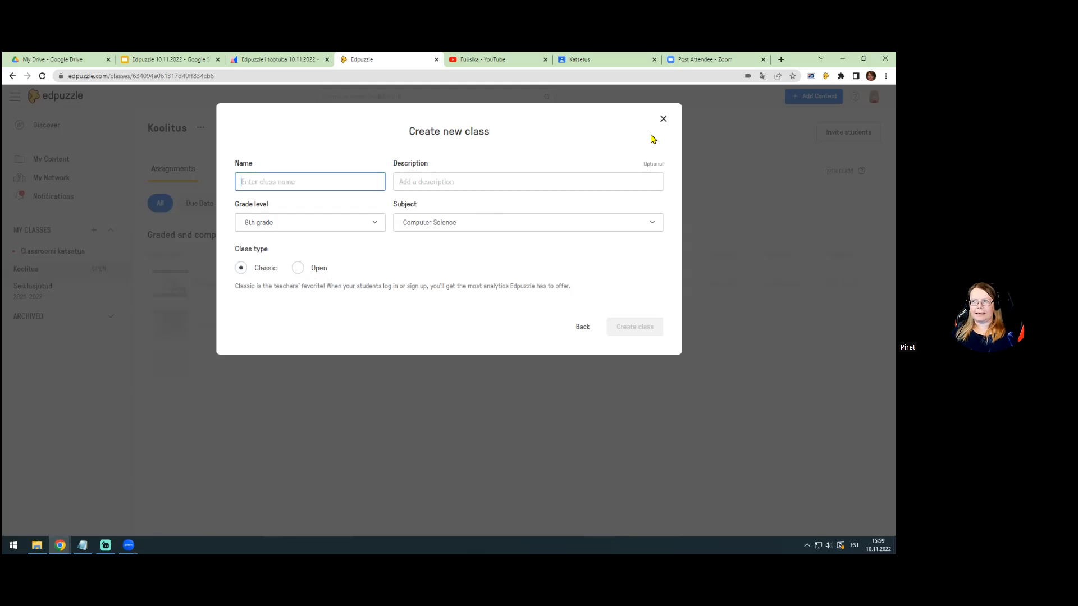
left_click(664, 120)
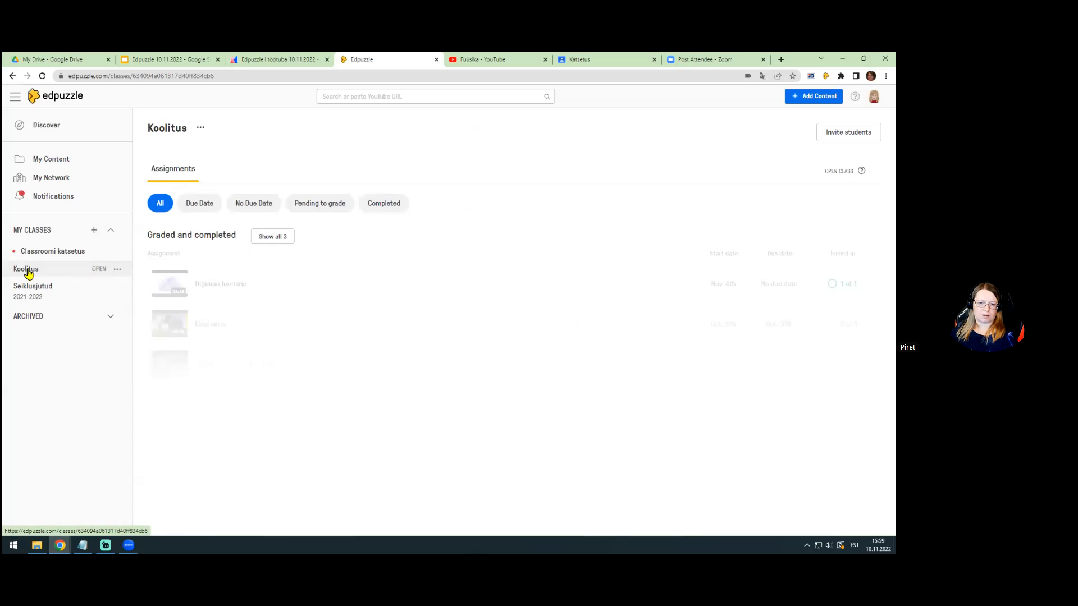
Step: Show the student invitation for the Koolitus open class and copy its class code
left_click(201, 129)
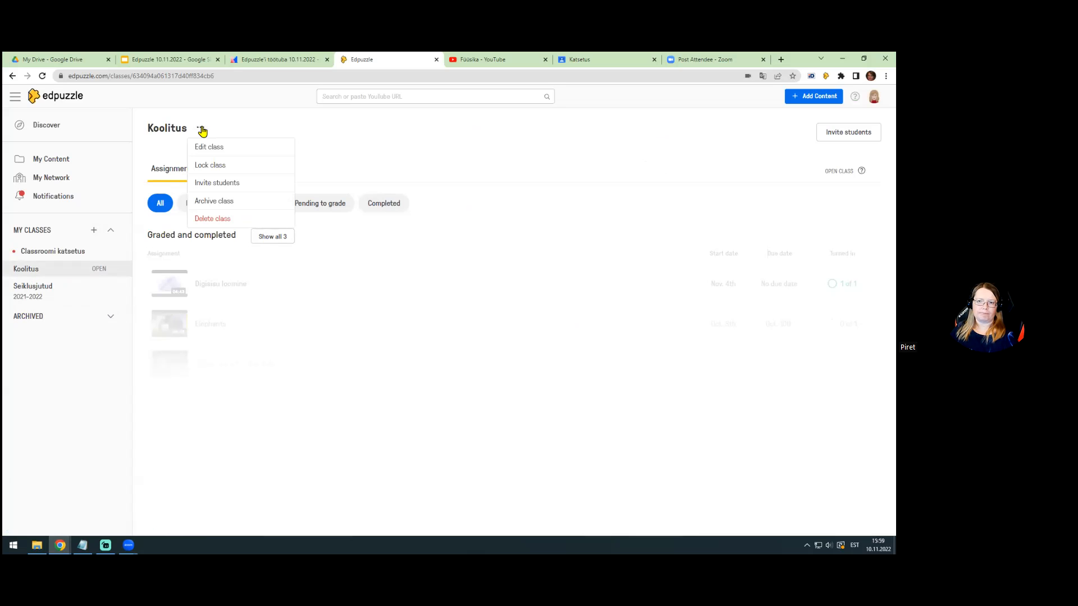
left_click(252, 185)
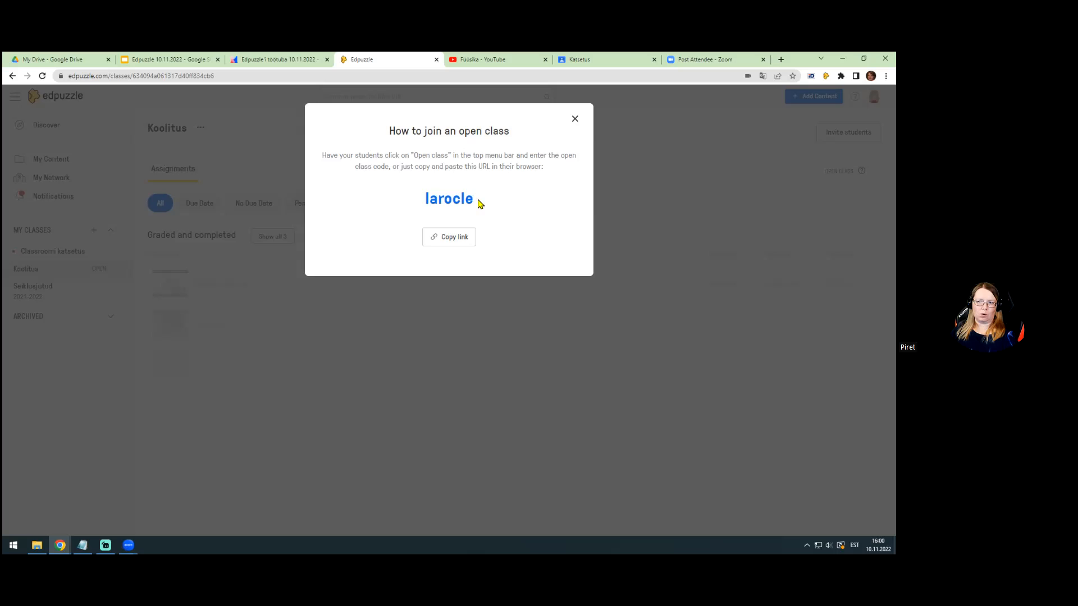
left_click_drag(426, 198, 480, 204)
key("ctrl+c")
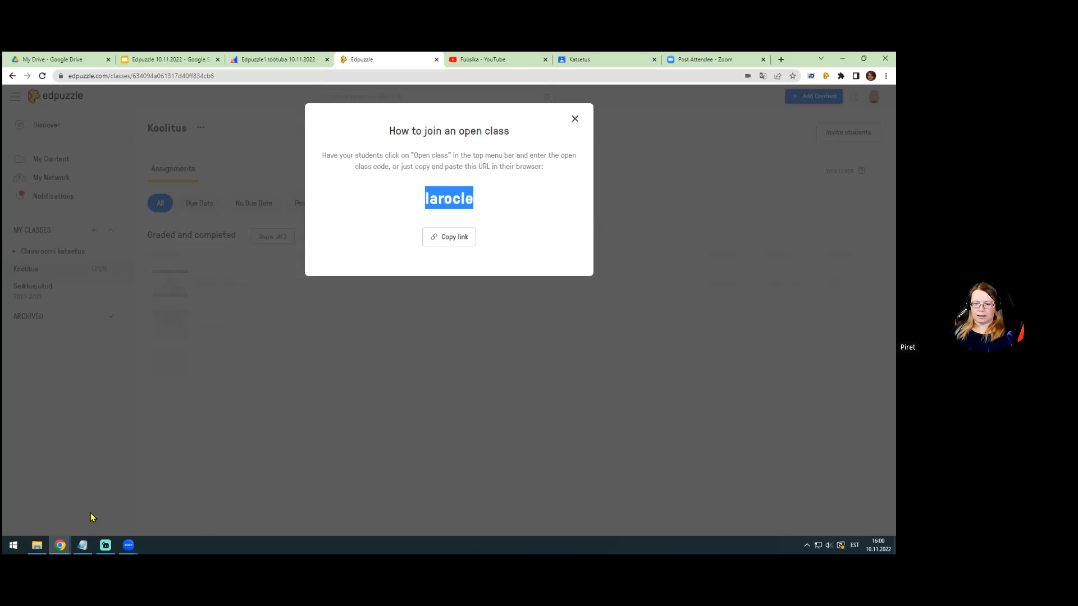
Step: Switch to the incognito Edpuzzle window, find the open class with the copied class code, and join it under the nickname mina
left_click(60, 544)
left_click(129, 510)
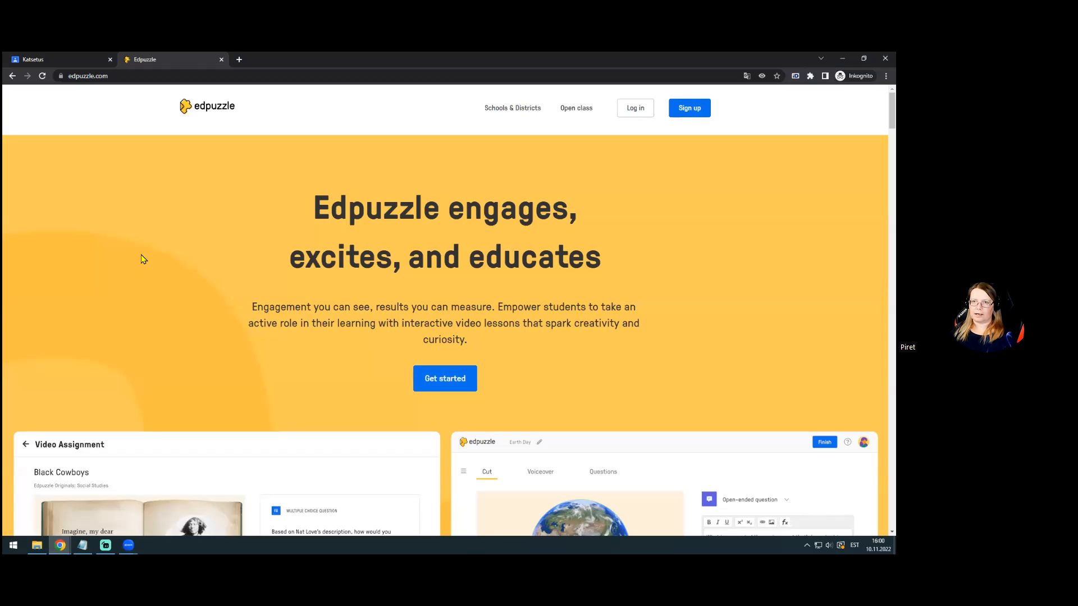
left_click(583, 111)
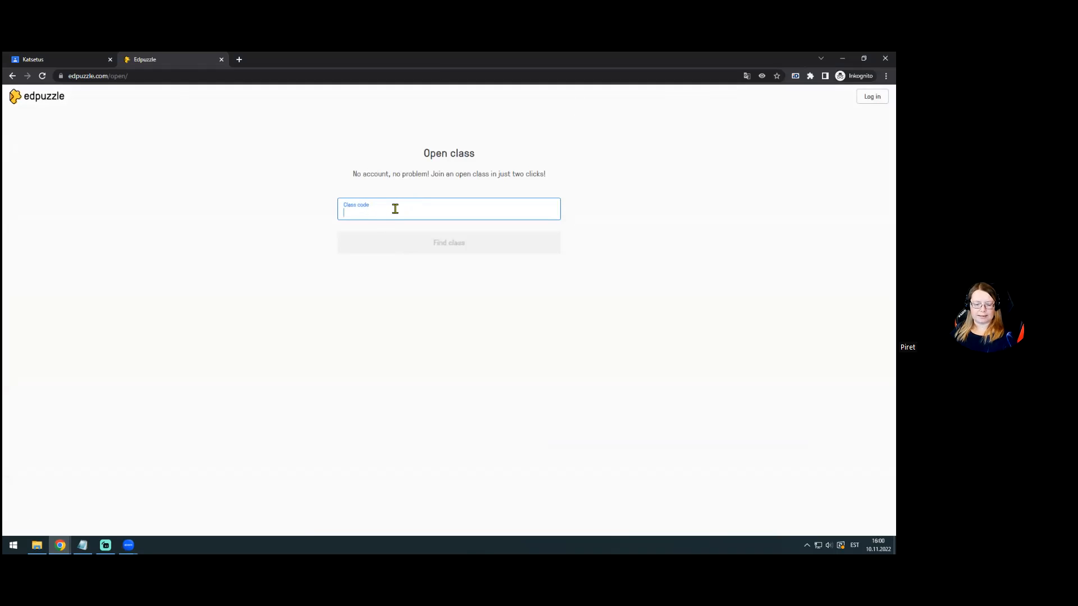
key("ctrl+v")
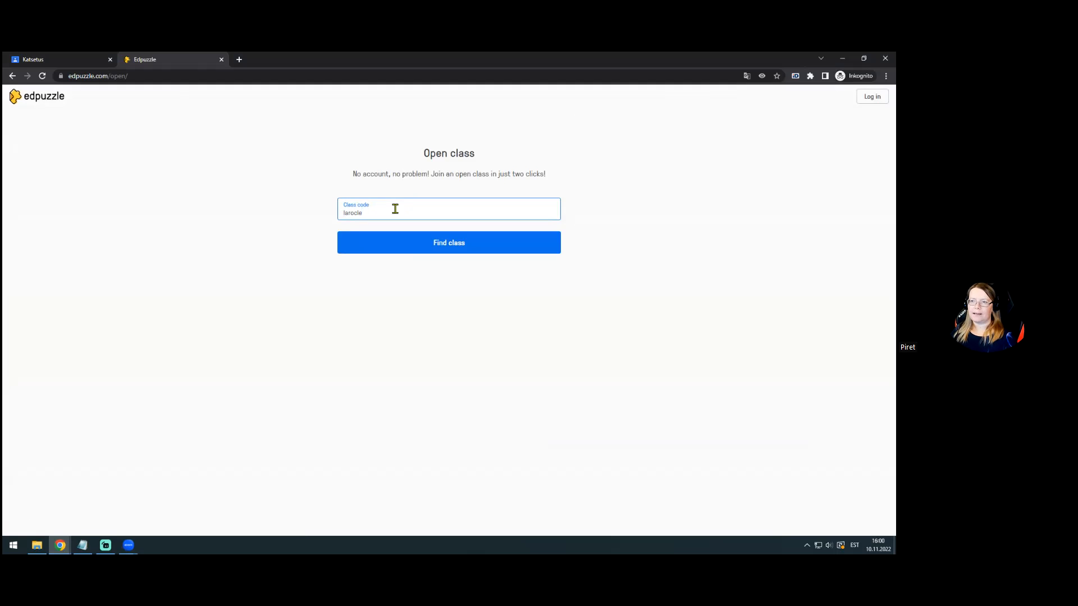
left_click(459, 246)
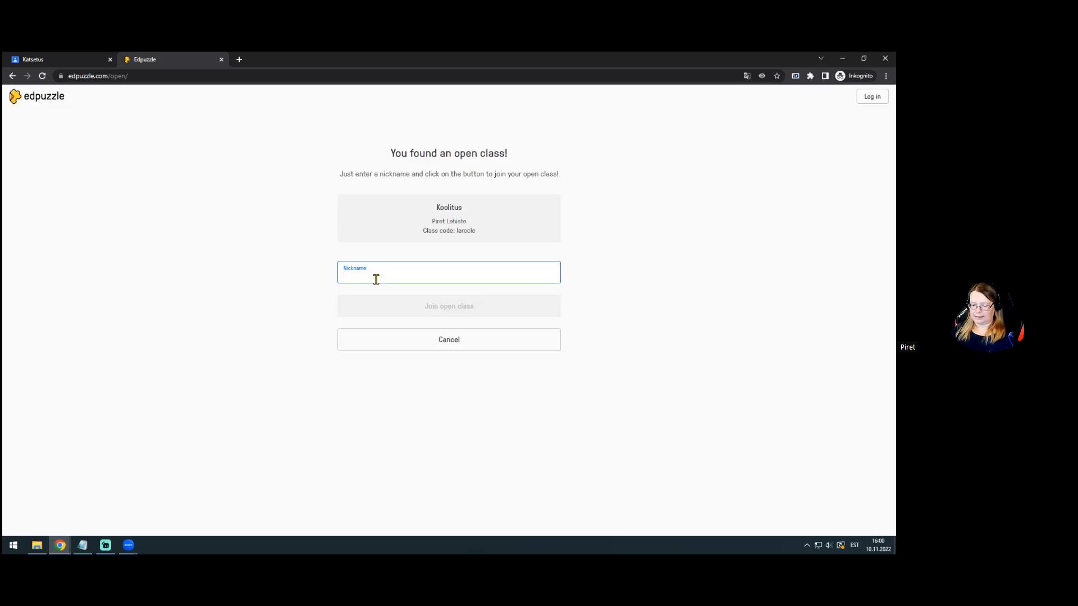
type("mina")
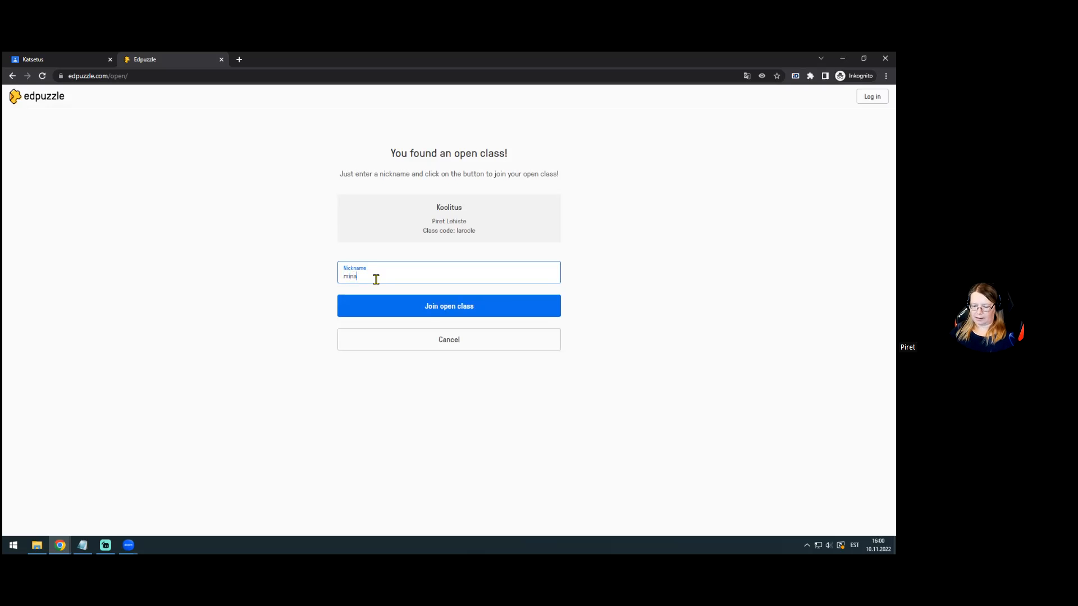
left_click(453, 309)
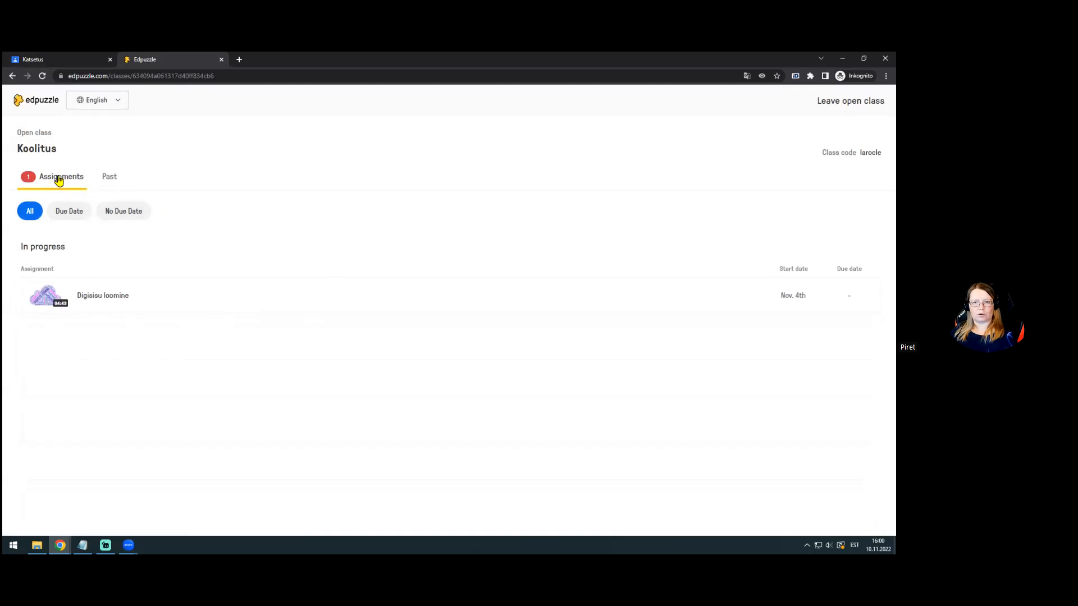
Step: View the past and current assignments of the Koolitus class as a student, and return to the teacher's browser window
left_click(110, 178)
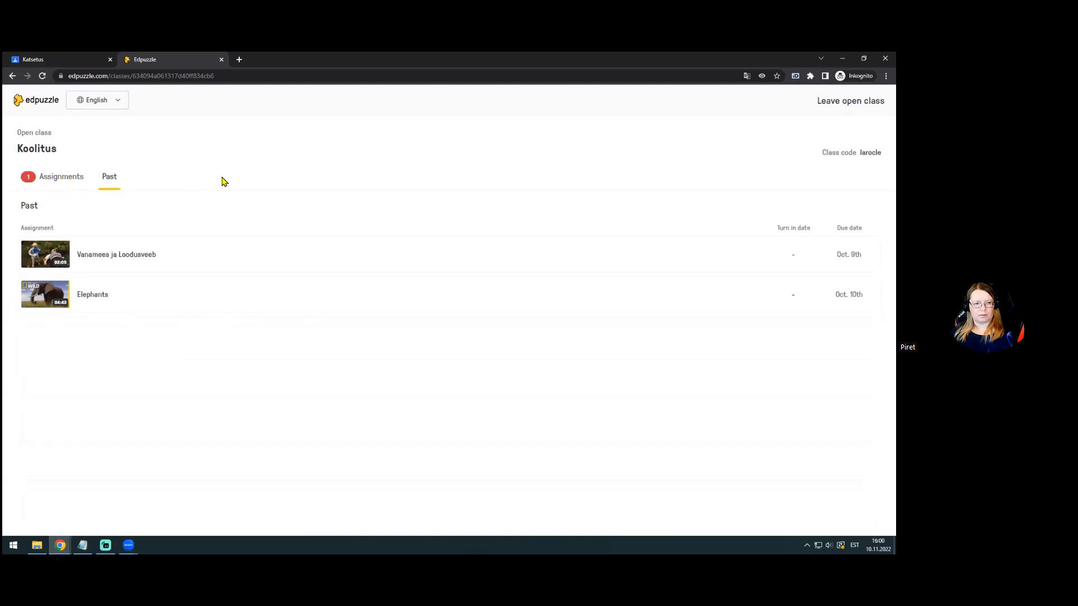
left_click(53, 180)
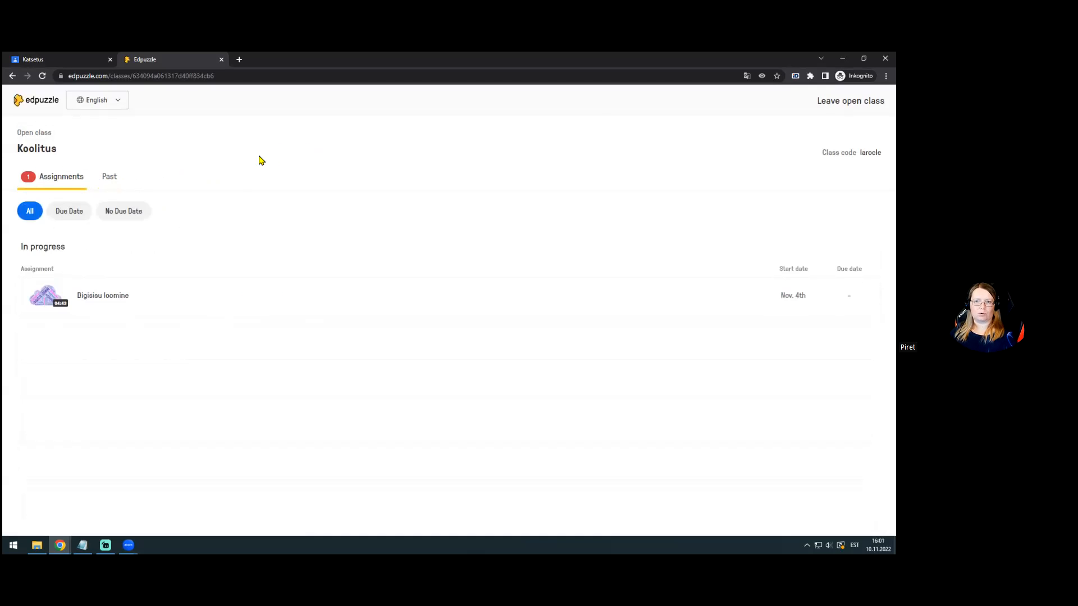
left_click(60, 545)
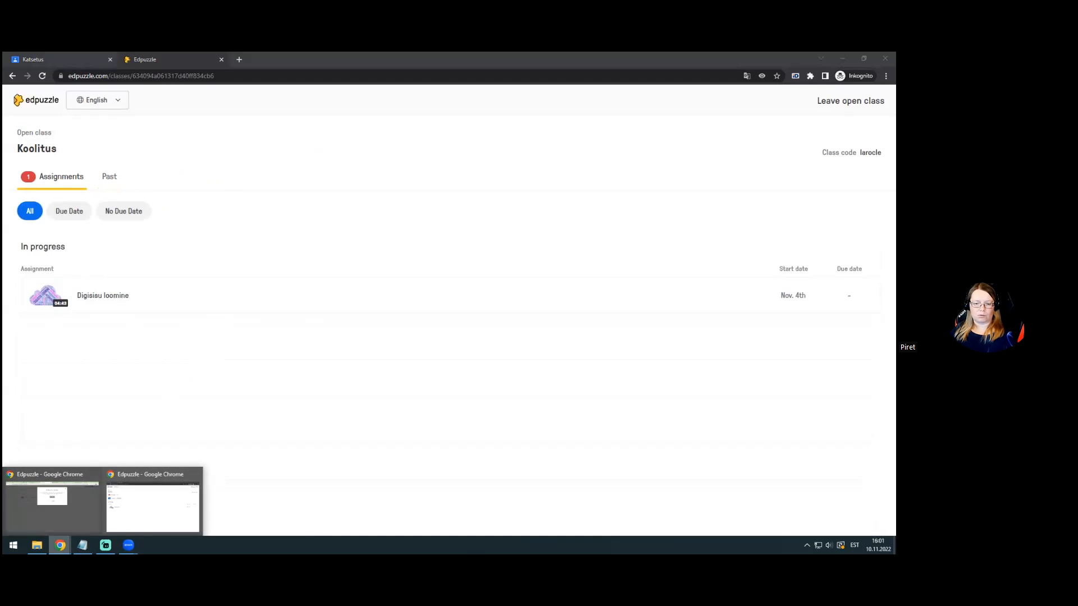
left_click(60, 517)
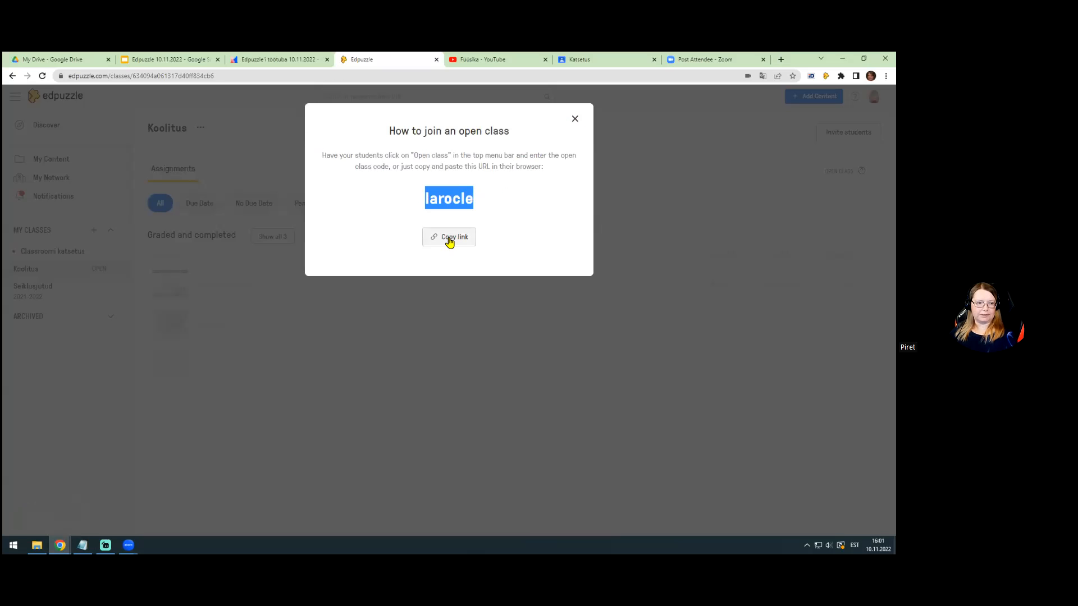
Step: Close the Koolitus class invitation and open the class options for review
left_click(575, 119)
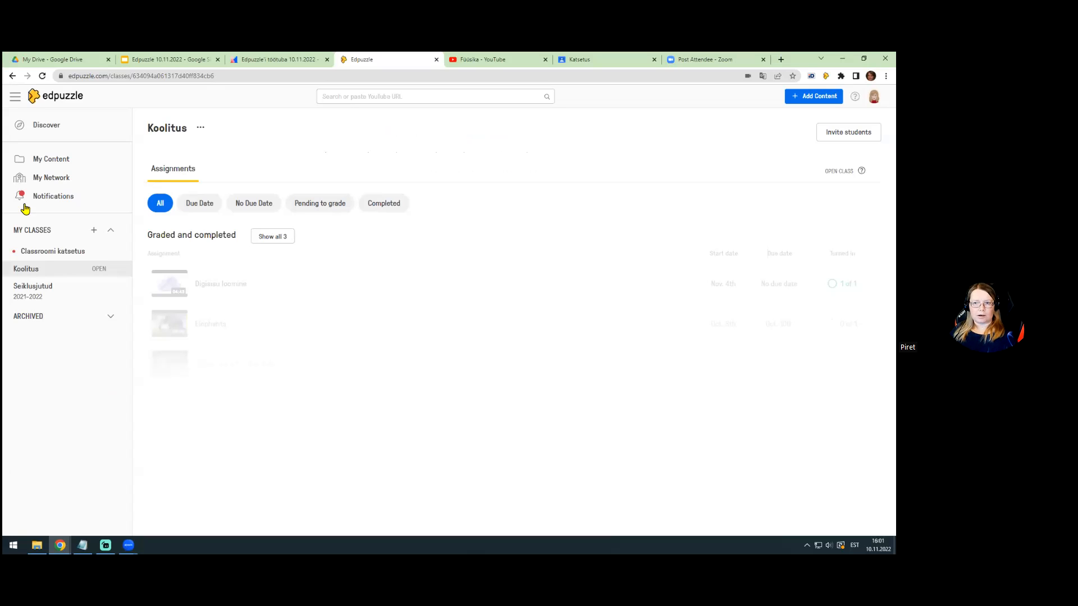
left_click(202, 129)
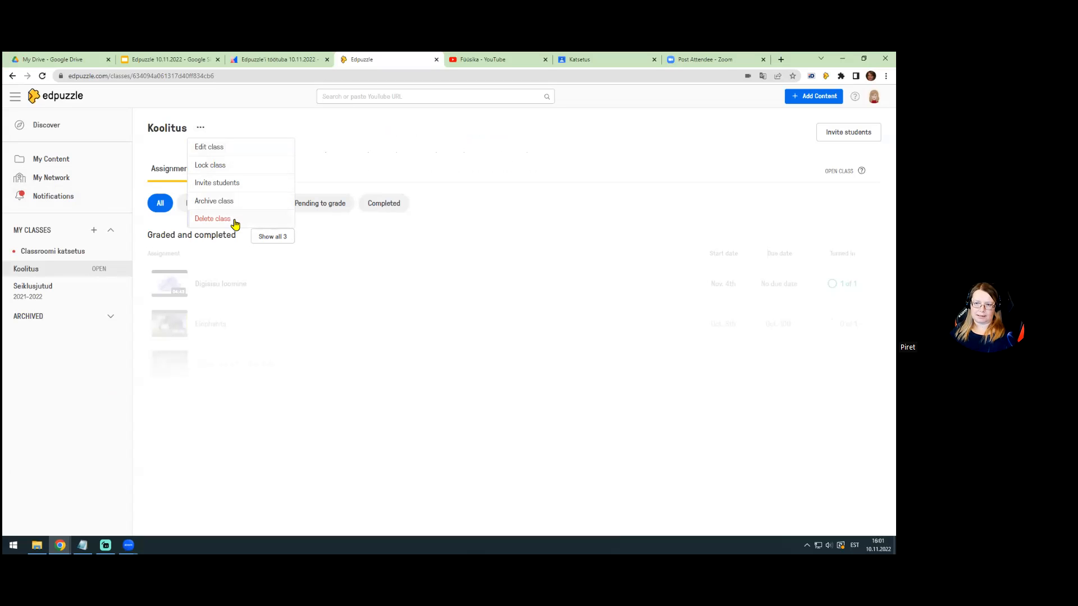
left_click(230, 150)
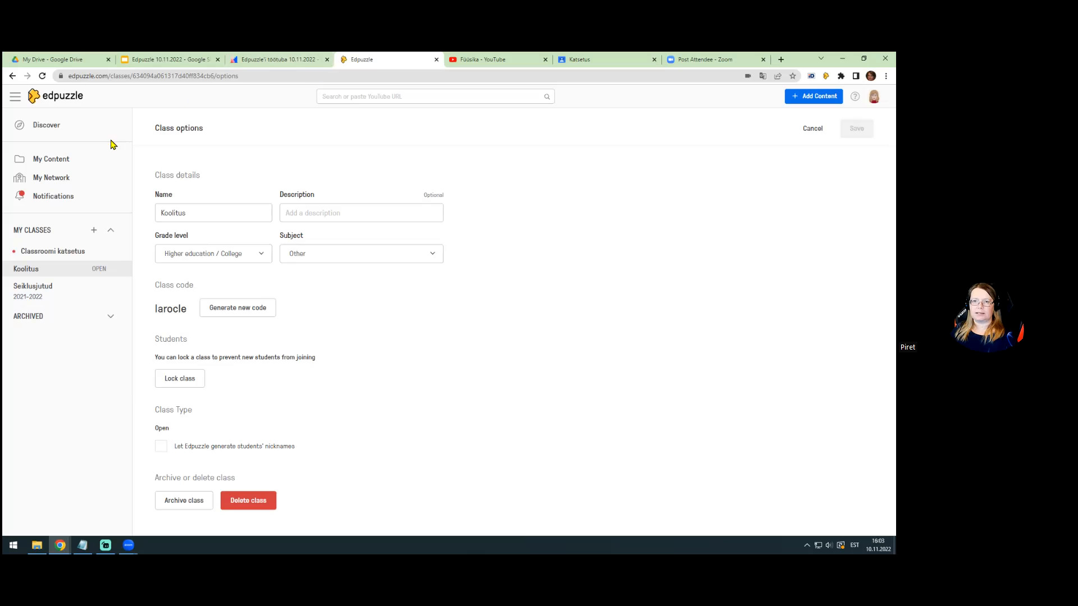
Step: Open the video "Ühe Minuti Loeng: miks putukad on meile olulised" from My Content and select the Koolitus class for assigning it
left_click(56, 161)
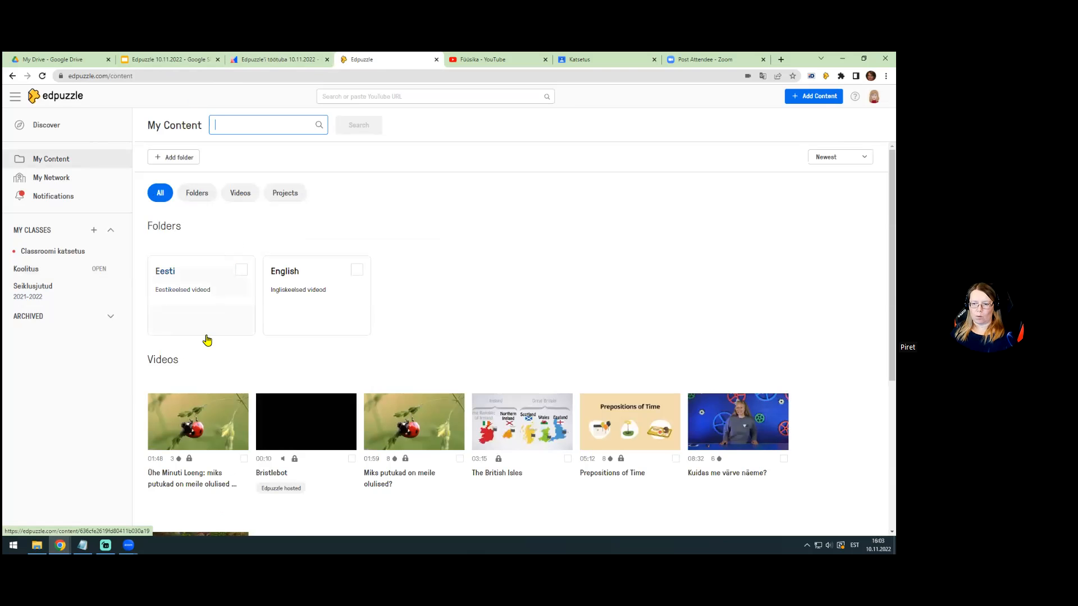
left_click(208, 433)
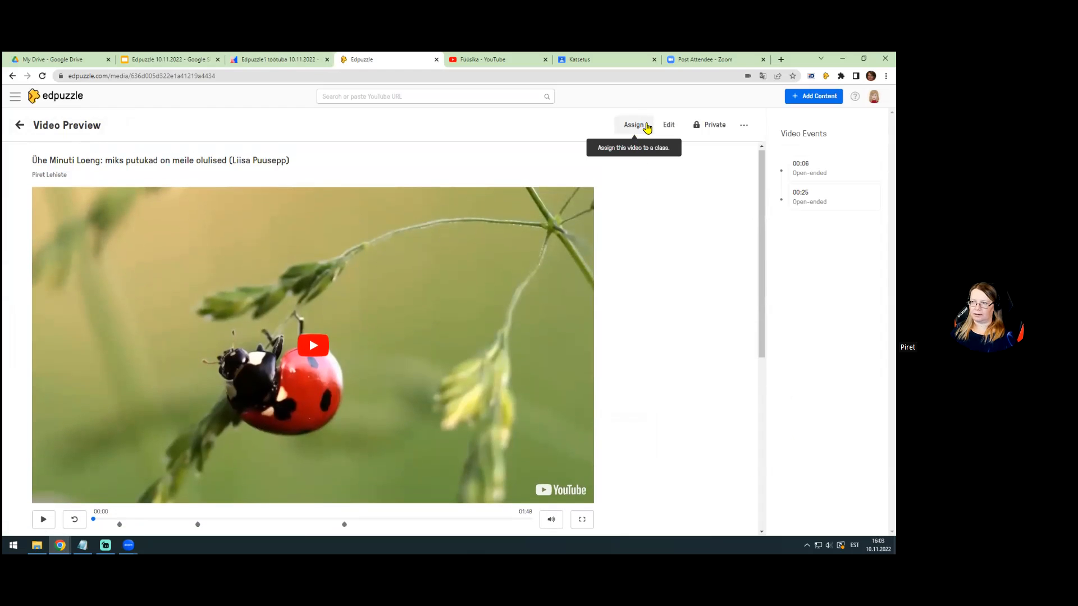
left_click(647, 126)
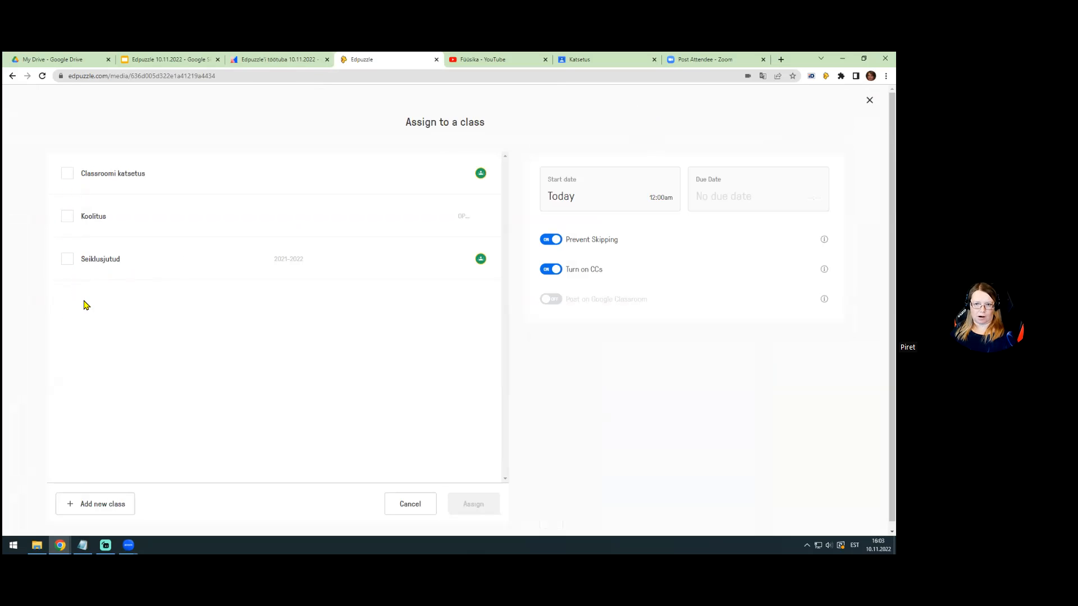
left_click(68, 217)
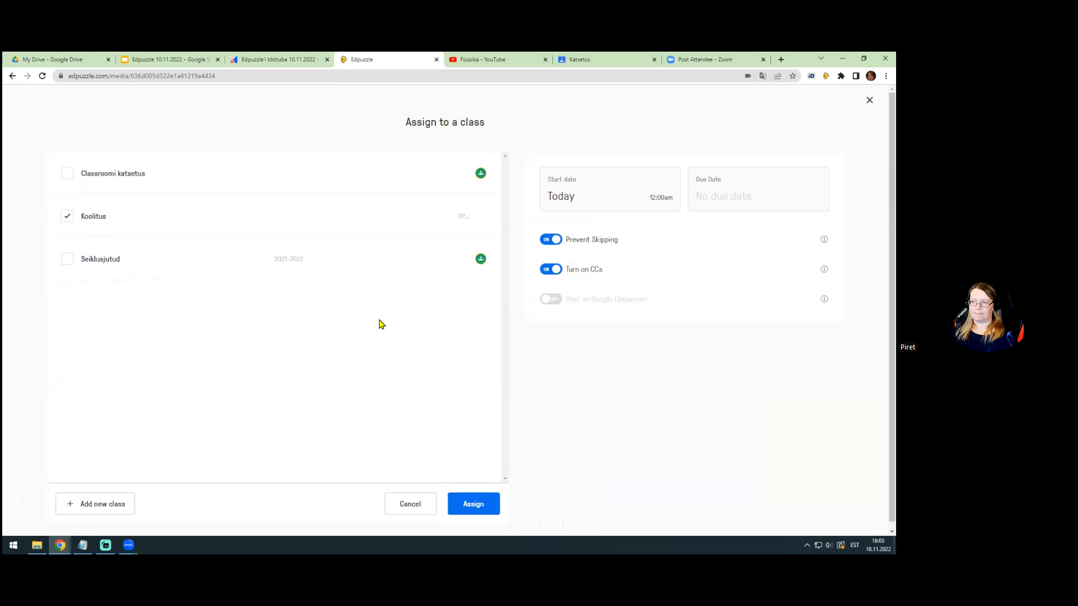
Step: Review the start date and due date calendars of the assignment, and close them without setting a date
left_click(598, 196)
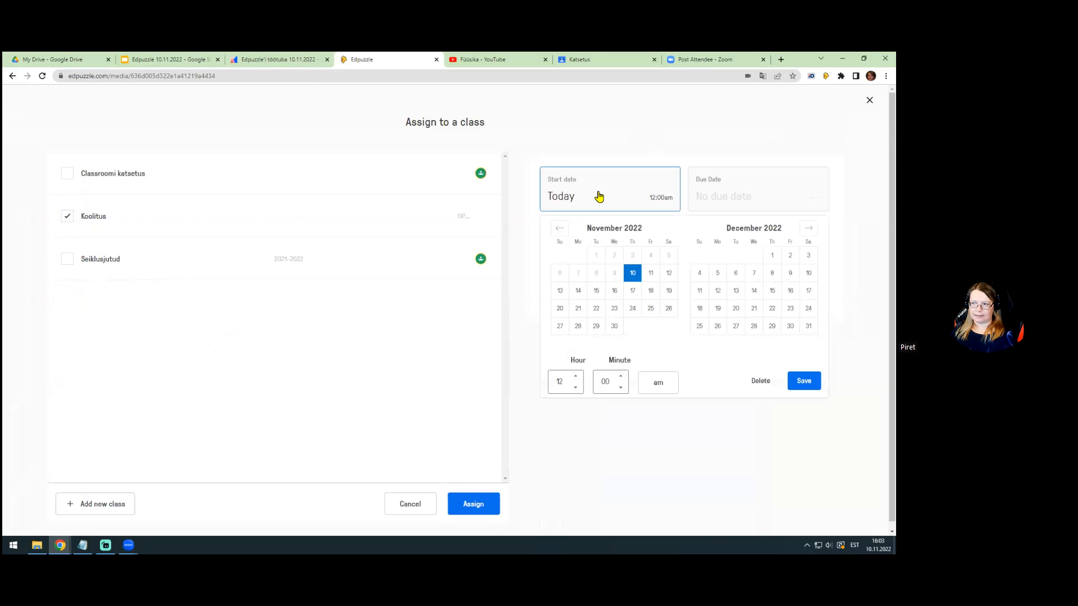
left_click(753, 194)
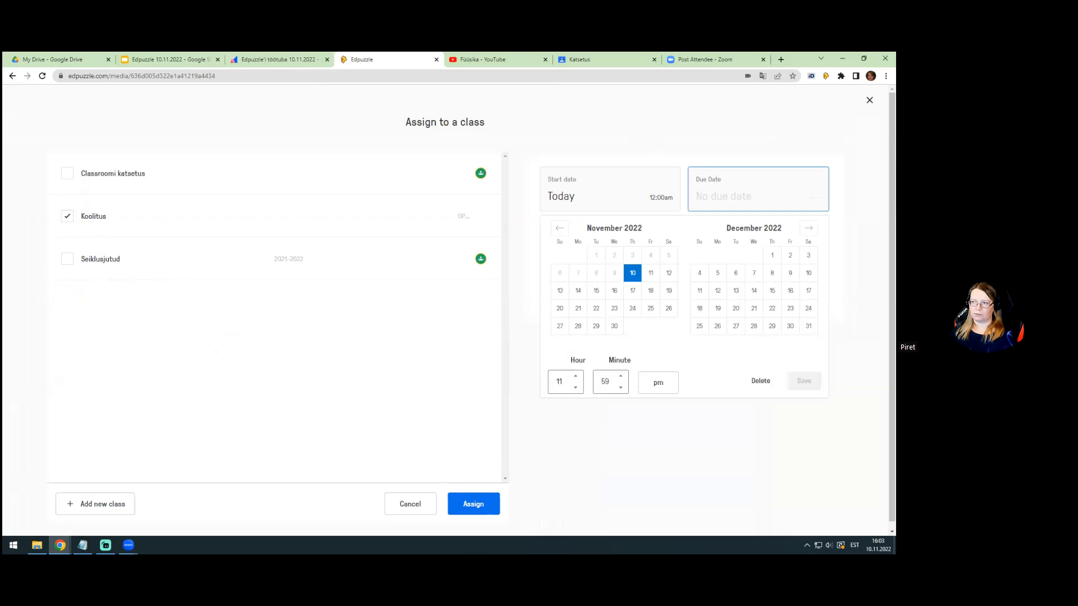
left_click(642, 133)
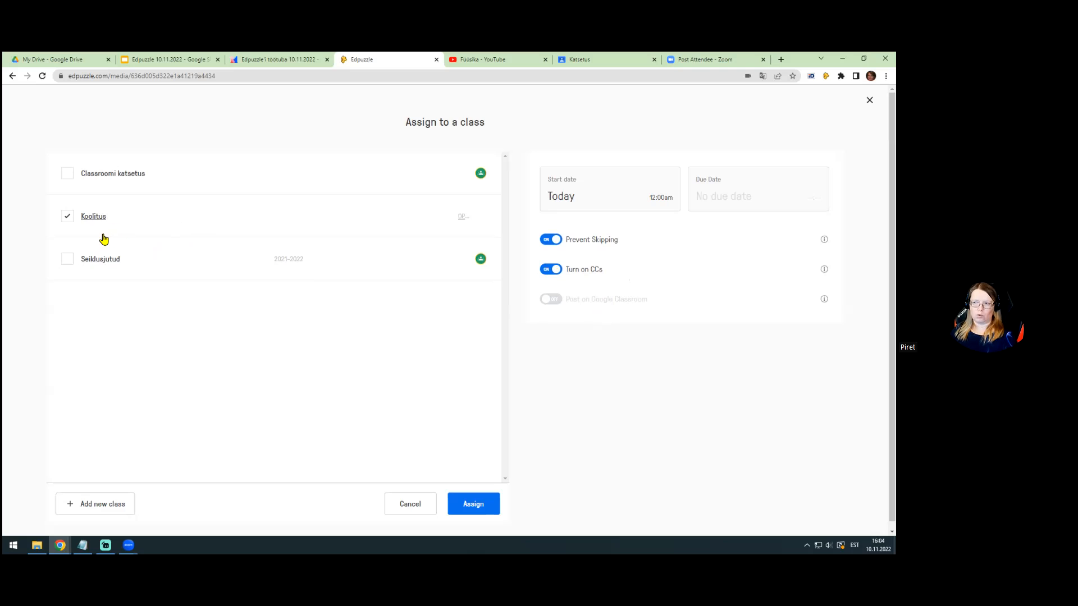
Step: Add the Classroomi katsetus class, enable posting on Google Classroom, and assign the video to both selected classes
left_click(68, 175)
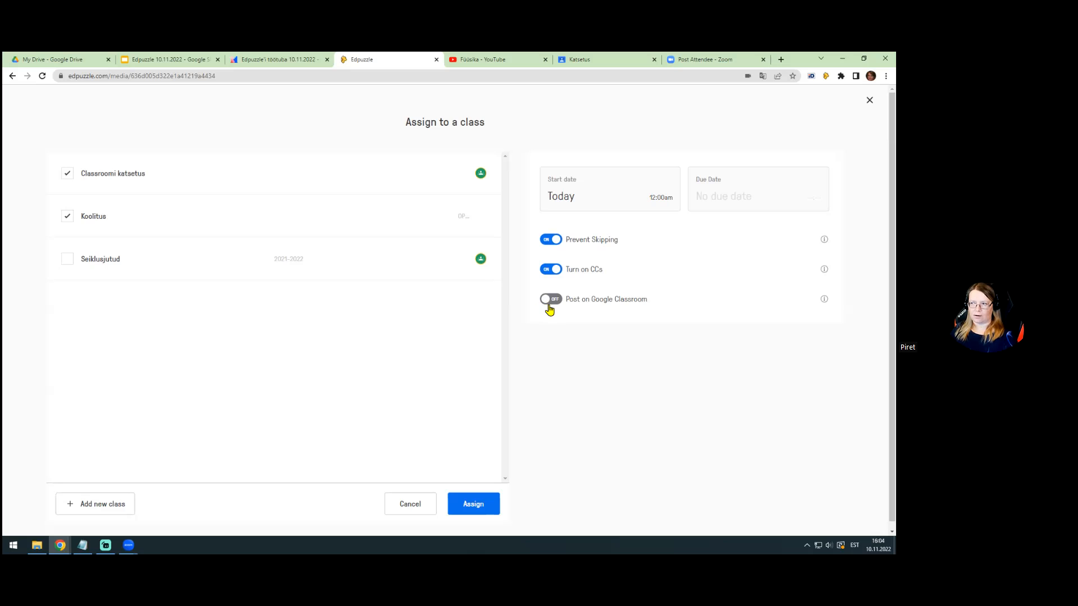
left_click(548, 299)
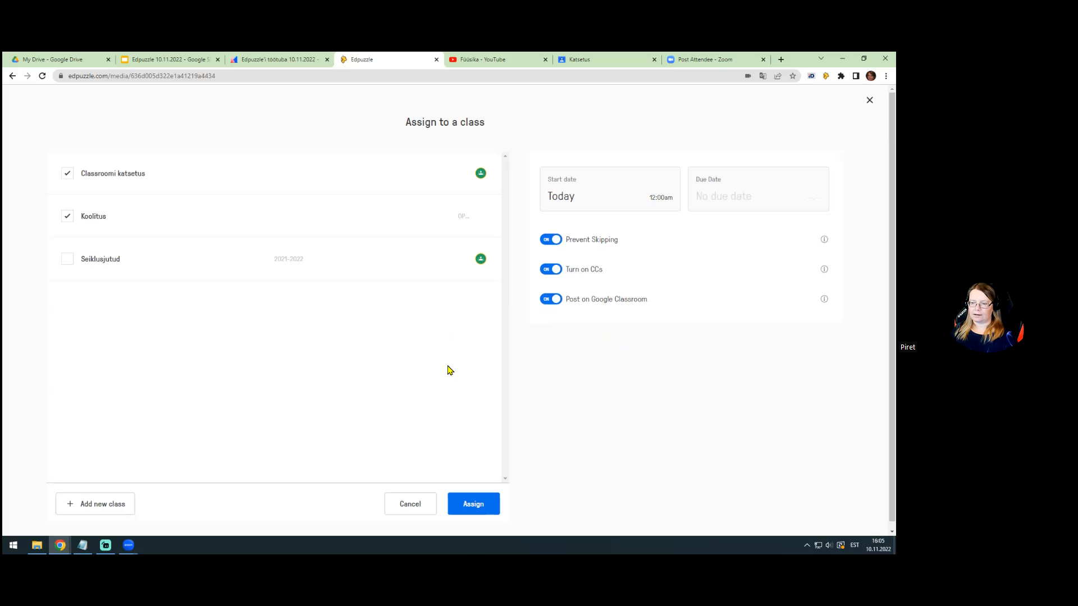
left_click(472, 504)
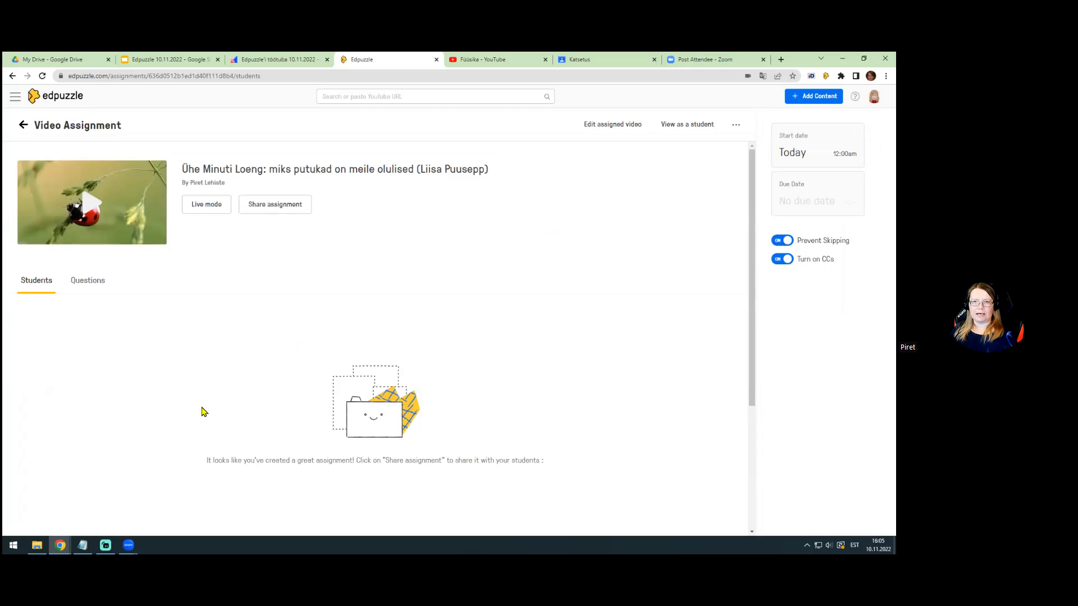
Step: Switch to the student's incognito window, refresh the Katsetus stream in Google Classroom, and open the new Edpuzzle assignment
mouse_move(60, 545)
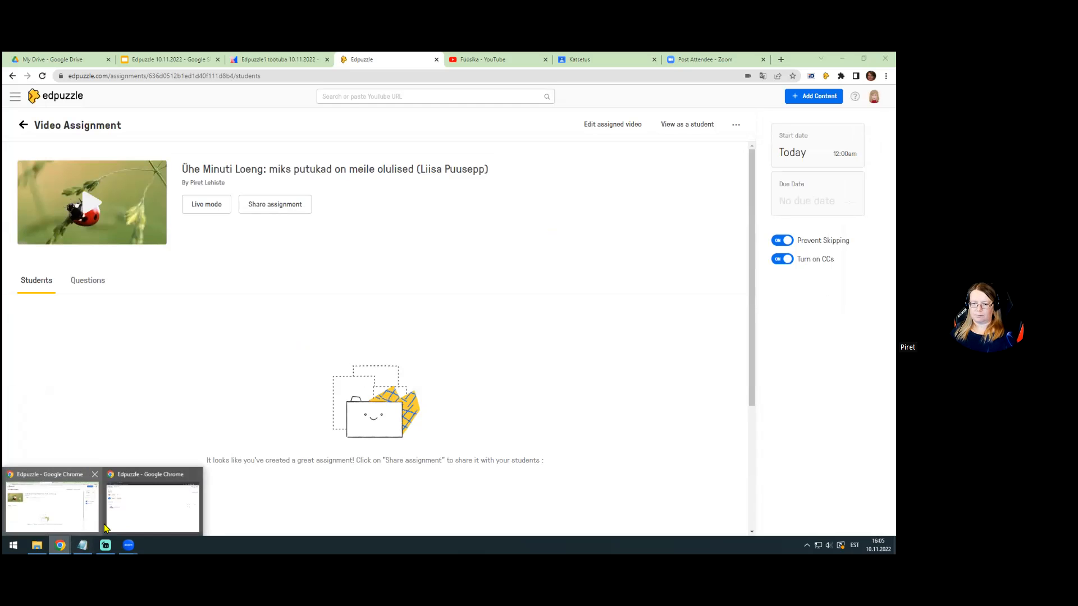
left_click(144, 513)
left_click(56, 60)
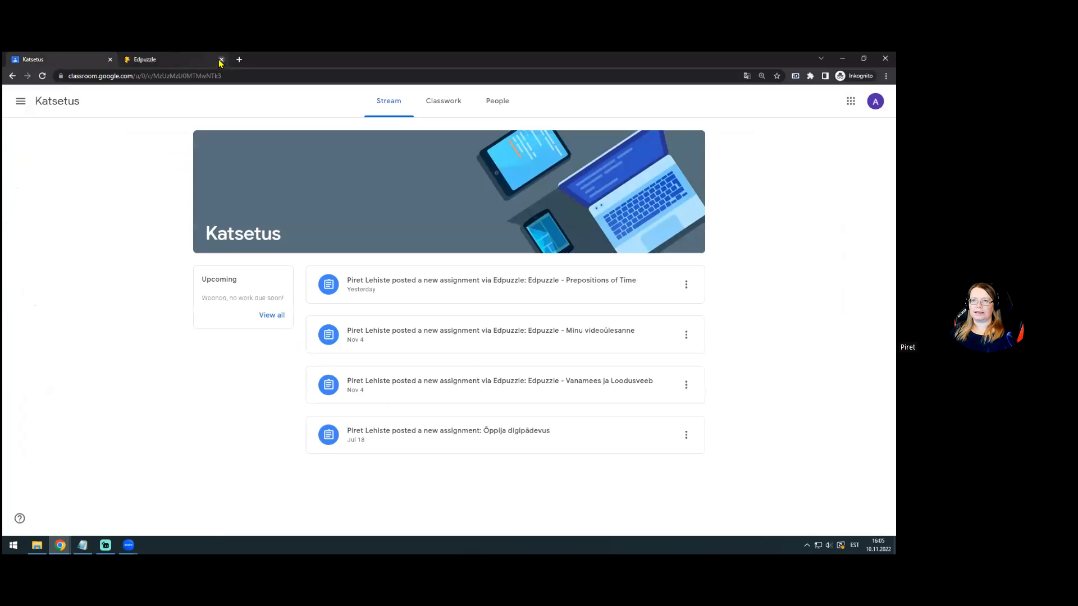
left_click(168, 59)
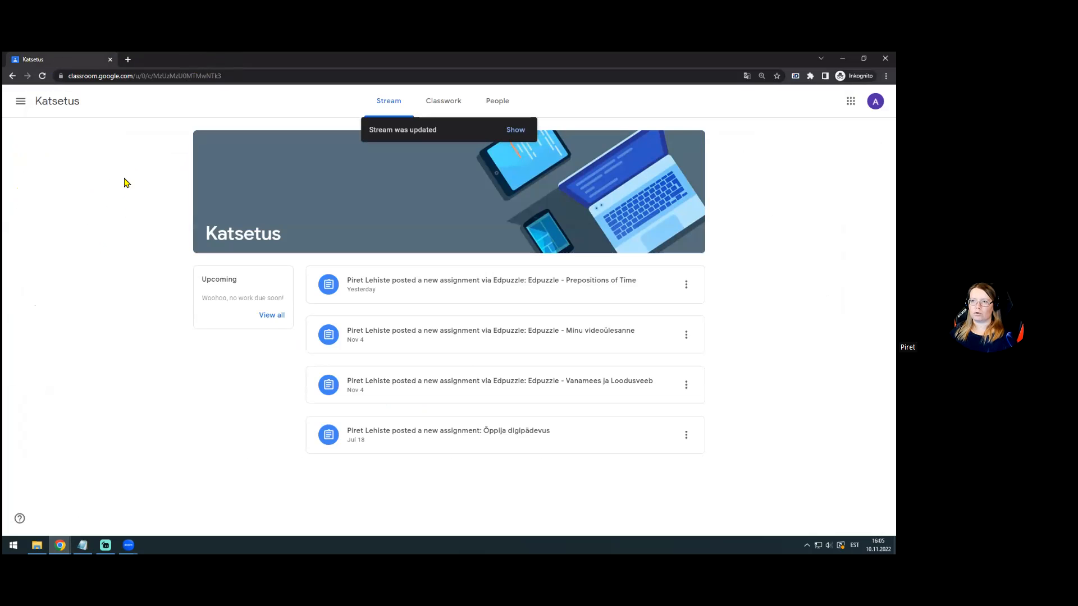
left_click(514, 130)
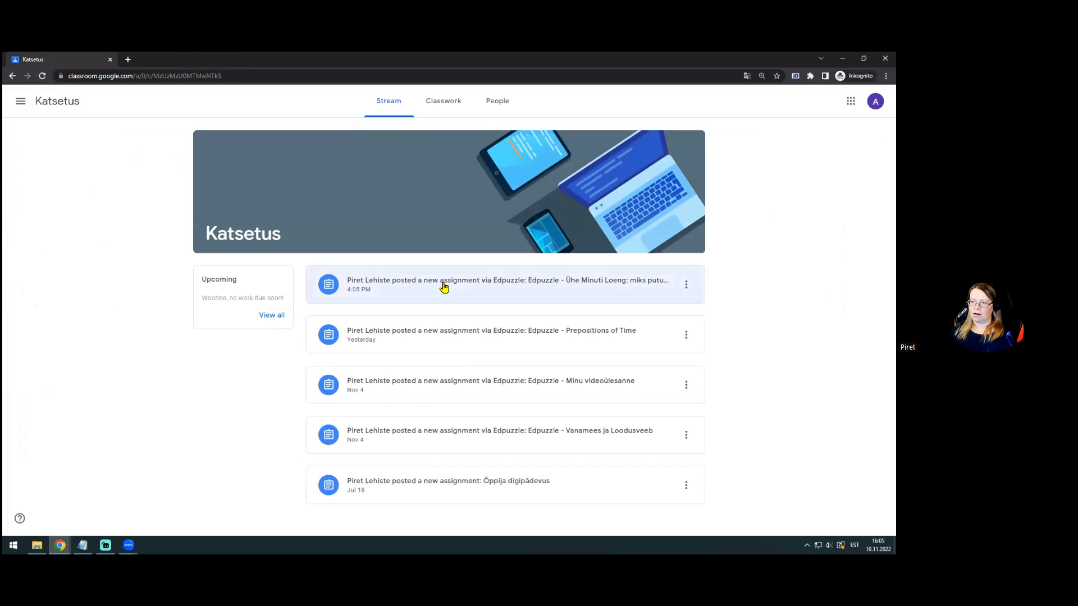
left_click(466, 283)
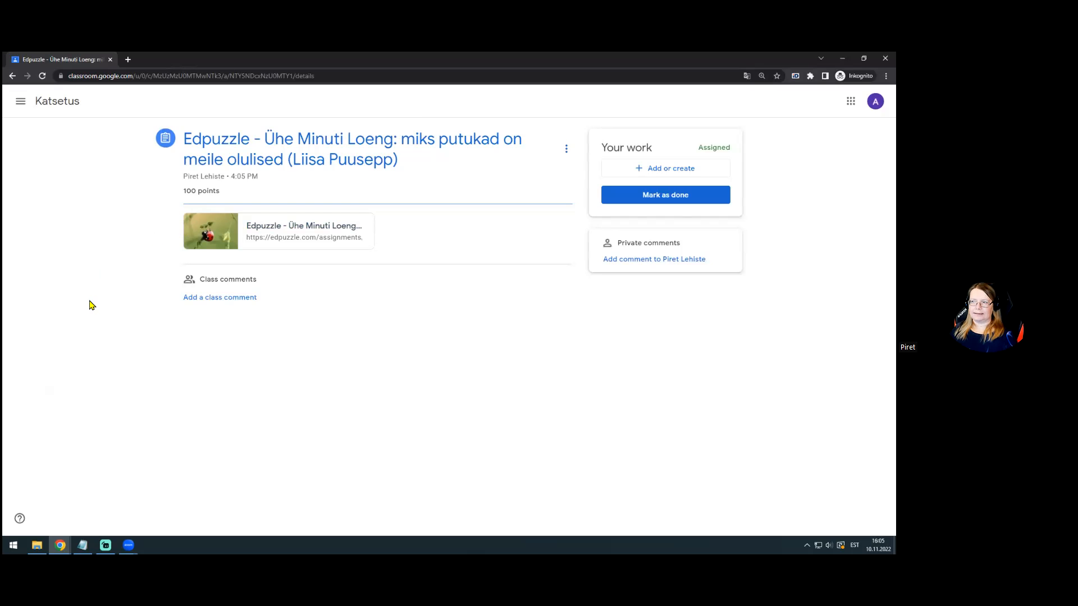
Step: Follow the assignment's Edpuzzle link, open the Ühe Minuti Loeng video in the Koolitus open class, and start playing it
left_click(285, 226)
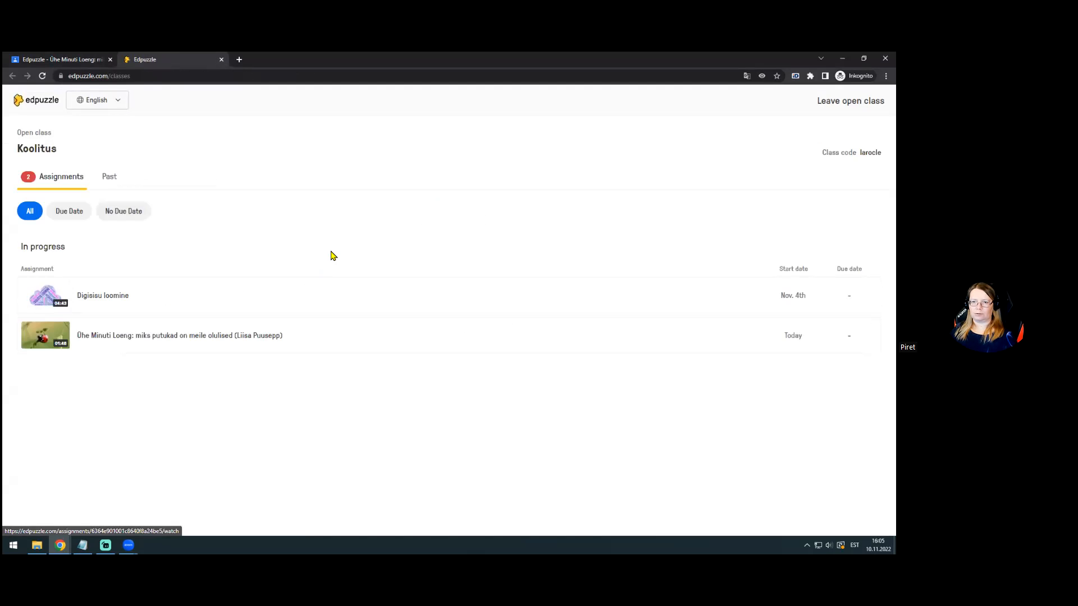
left_click(170, 340)
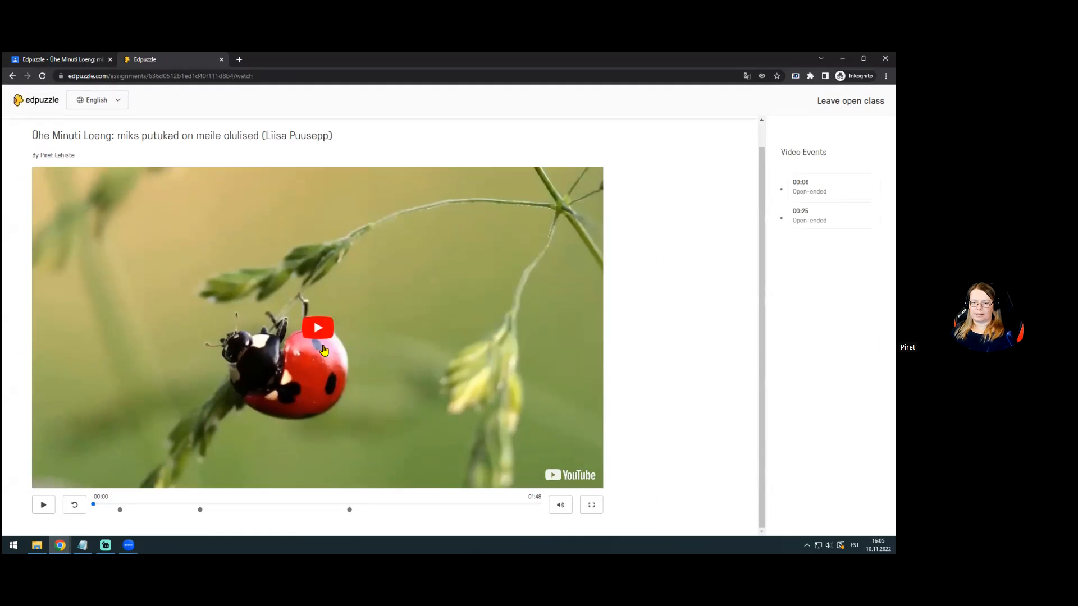
left_click(319, 329)
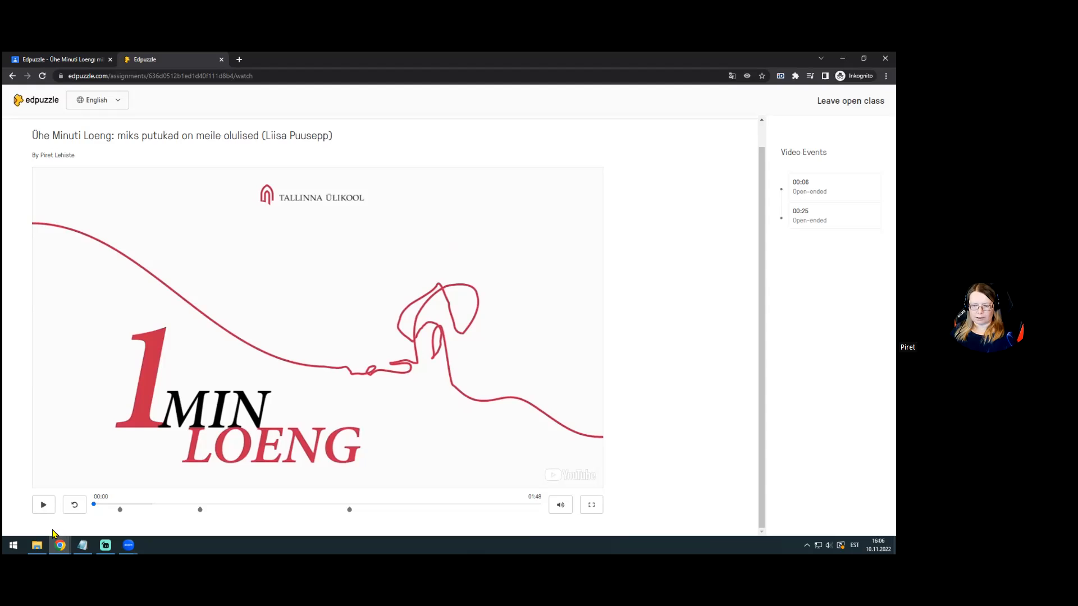
Step: Return to the teacher's browser window and show all graded and completed assignments of the Koolitus class
mouse_move(60, 546)
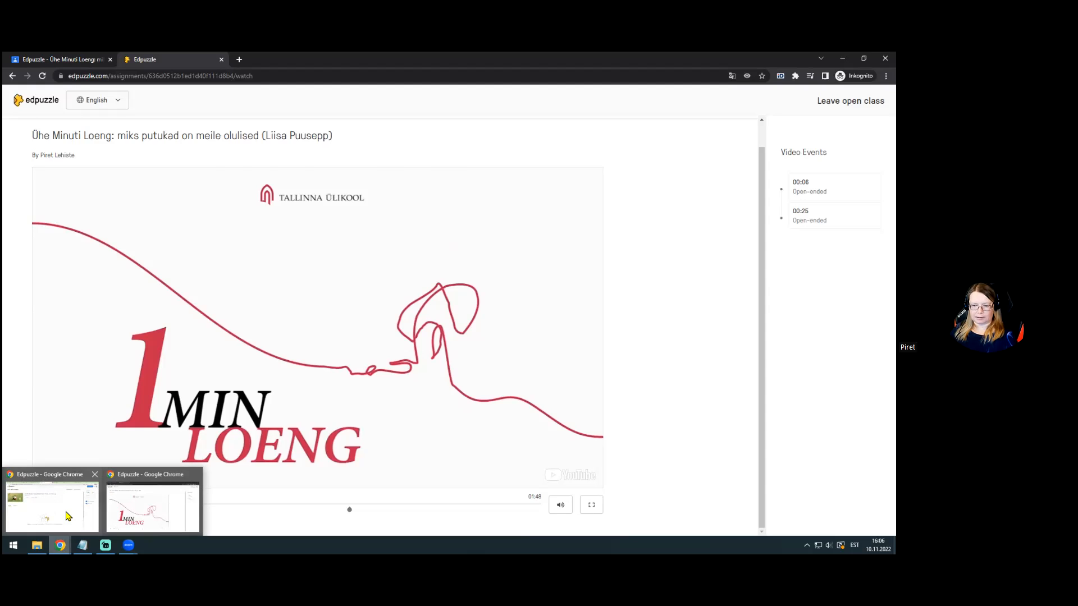
left_click(57, 477)
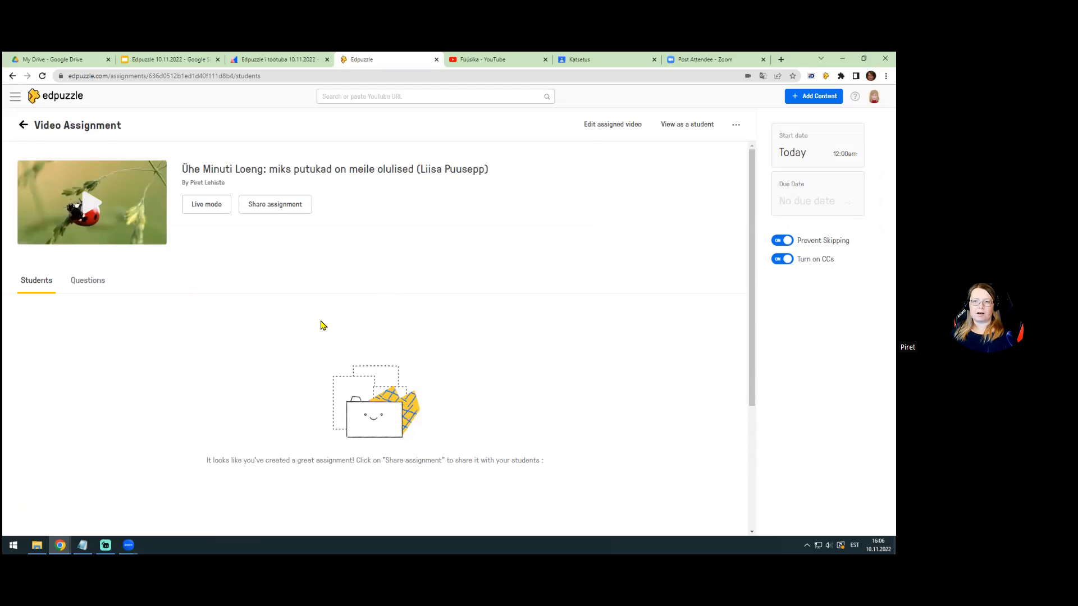
left_click(22, 129)
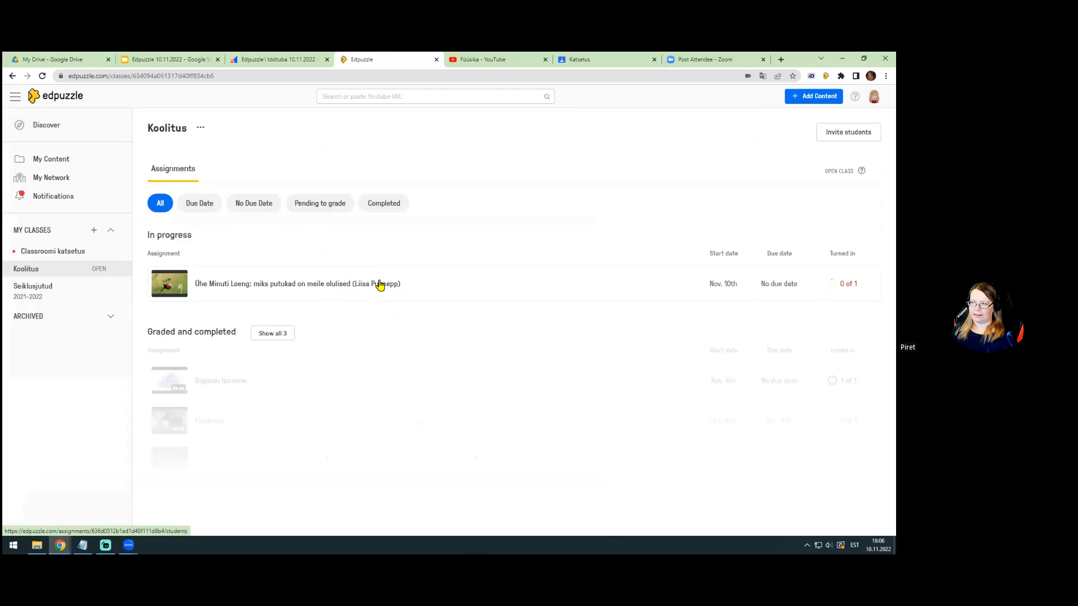
left_click(274, 333)
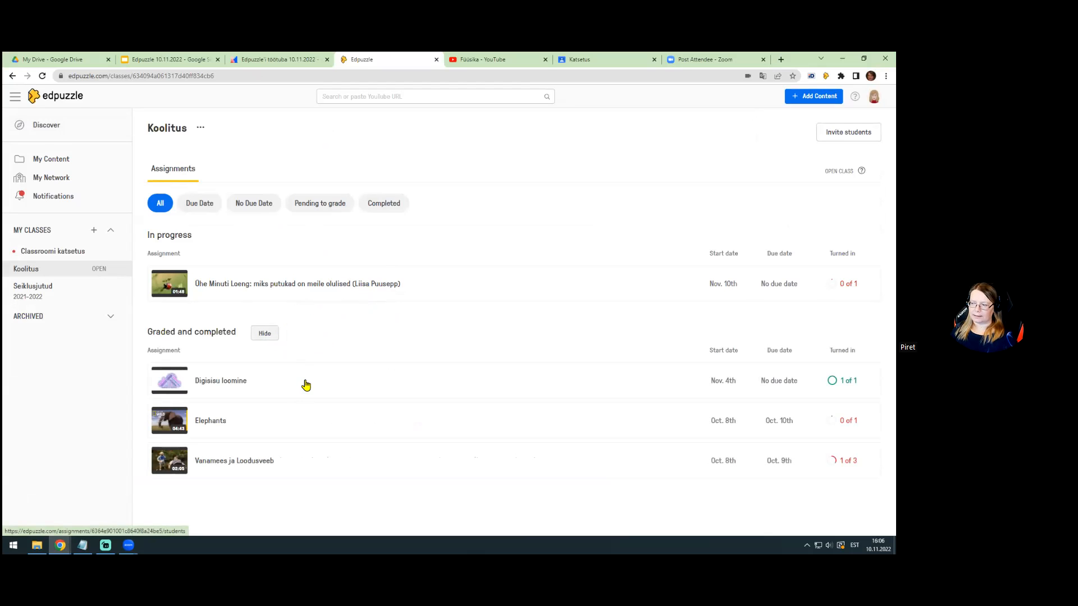
Step: Open the results of the student mina for the Digisisu loomine assignment and review the progress overview and submitted answers
left_click(213, 384)
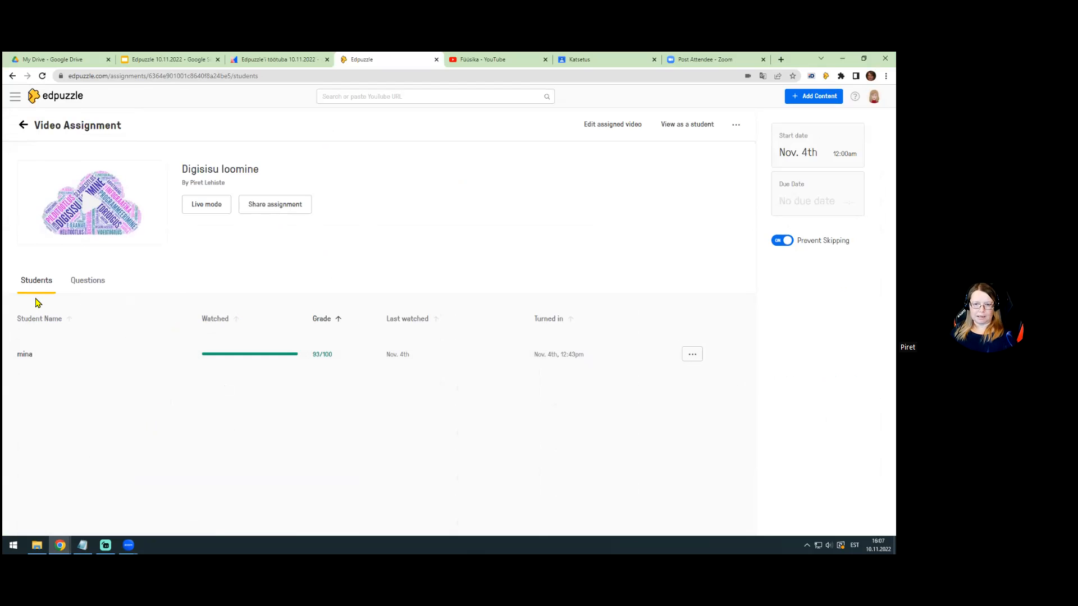
left_click(50, 358)
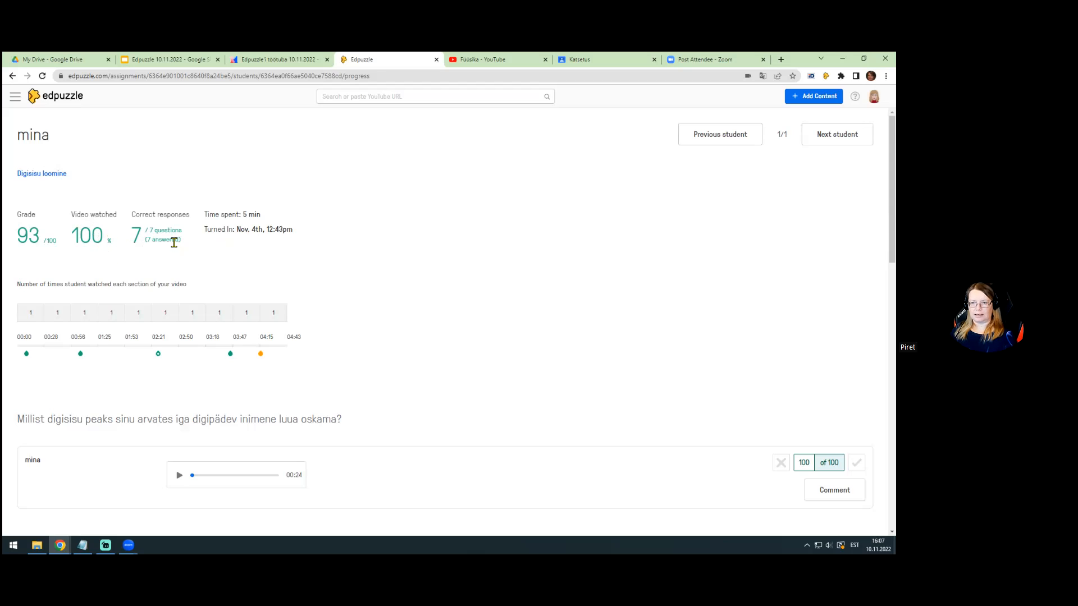
scroll(449, 281, "down", 2)
scroll(464, 279, "down", 3)
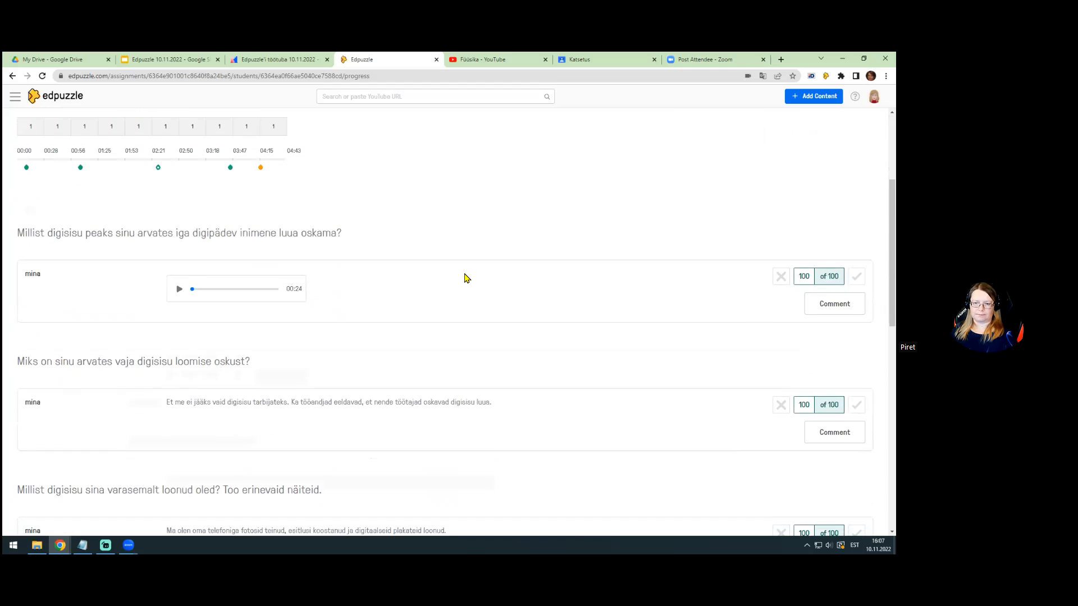
left_click(179, 245)
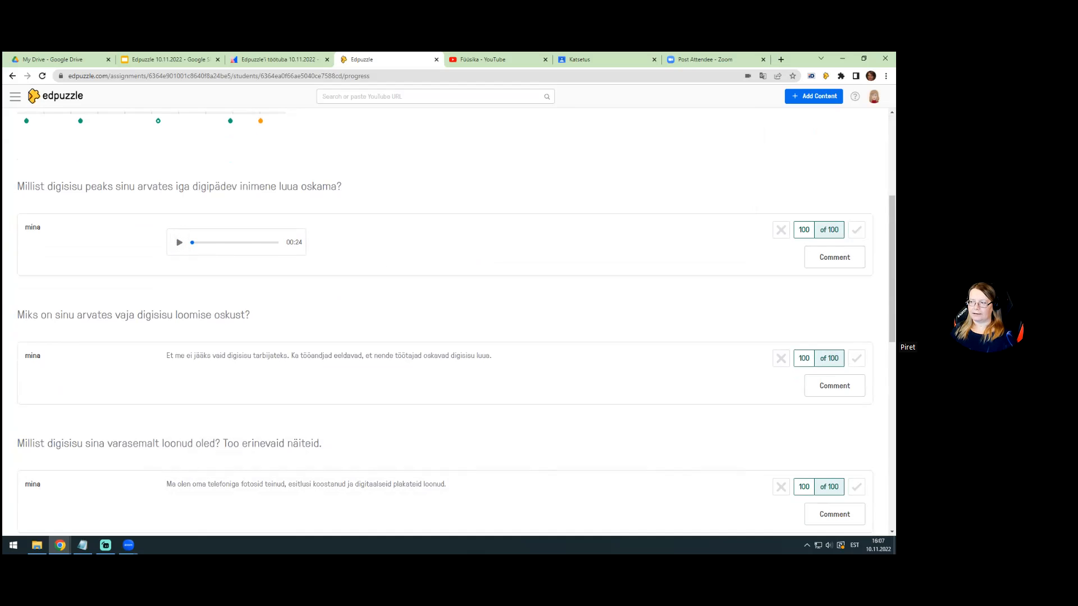
scroll(855, 224, "down", 3)
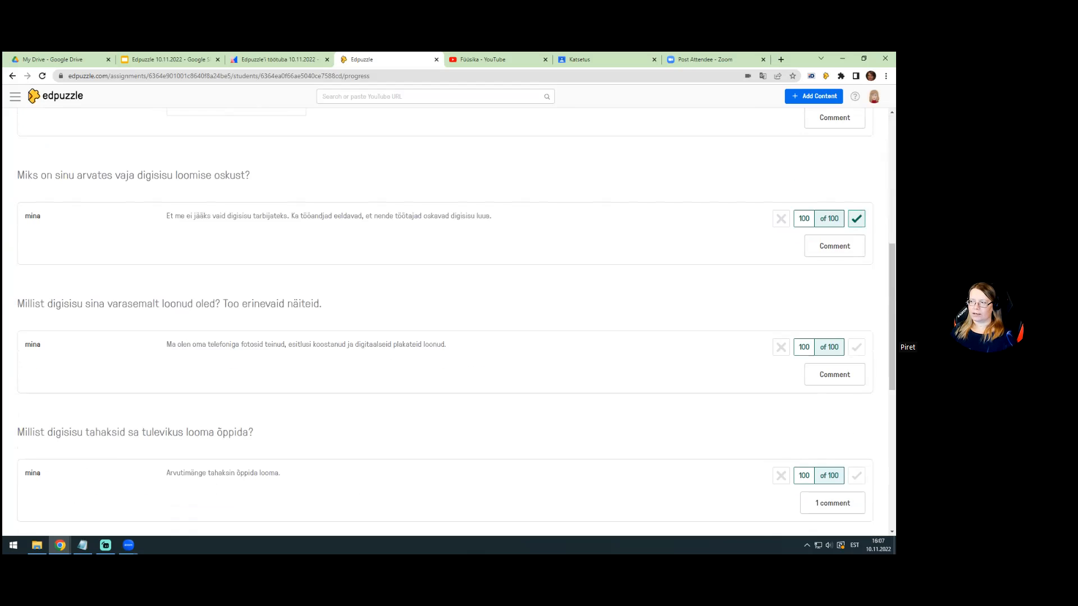
scroll(856, 275, "up", 4)
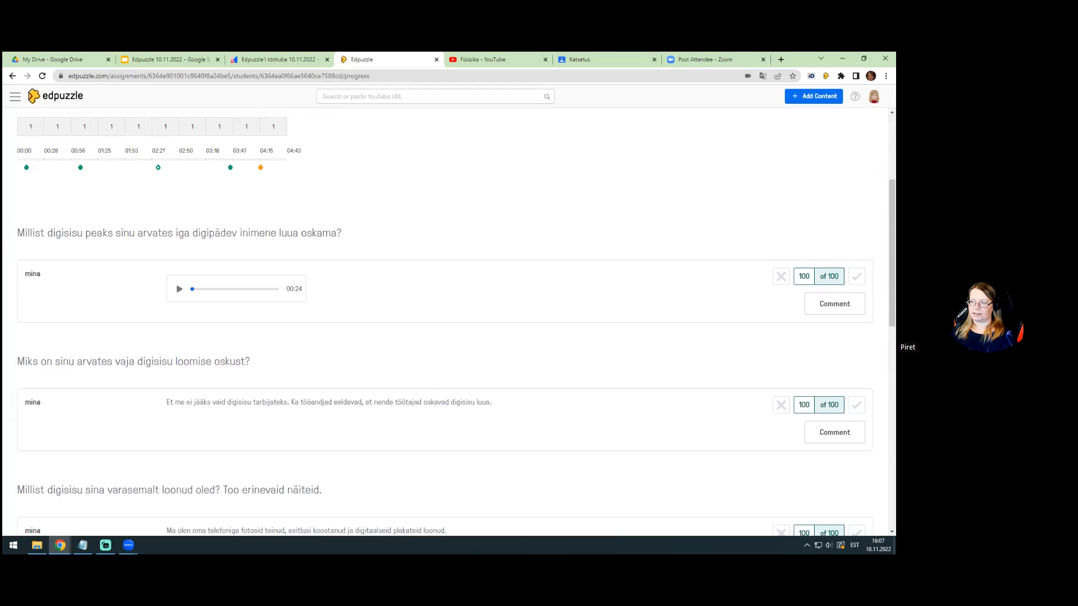
scroll(856, 276, "down", 2)
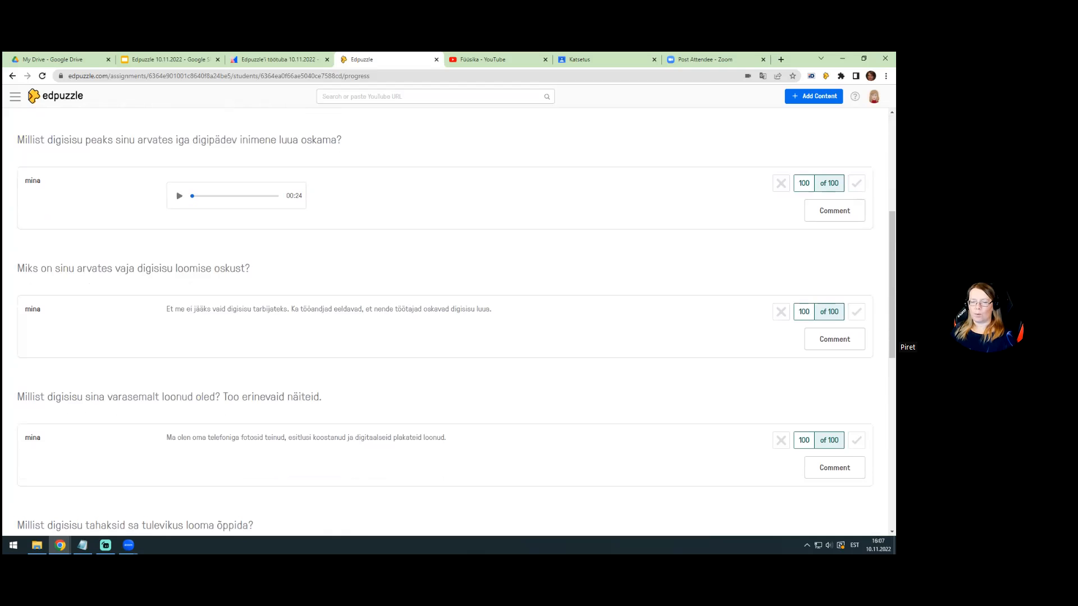
Step: Show the editable score of the first answer and open the comment on the answer to "Millist digisisu tahaksid sa tulevikus looma õppida?"
left_click(804, 183)
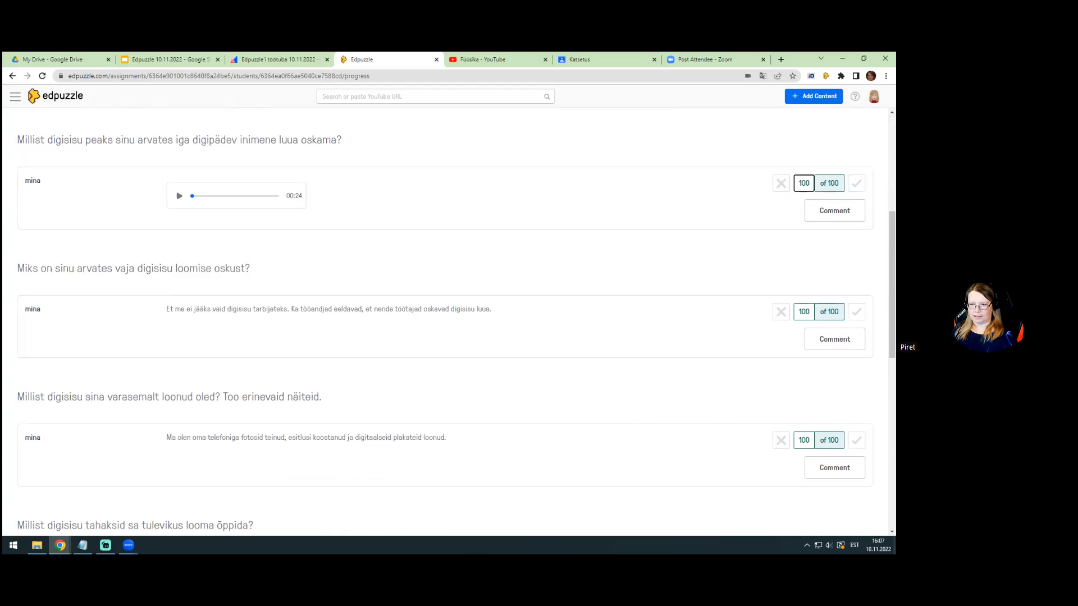
scroll(722, 220, "down", 5)
scroll(721, 219, "down", 2)
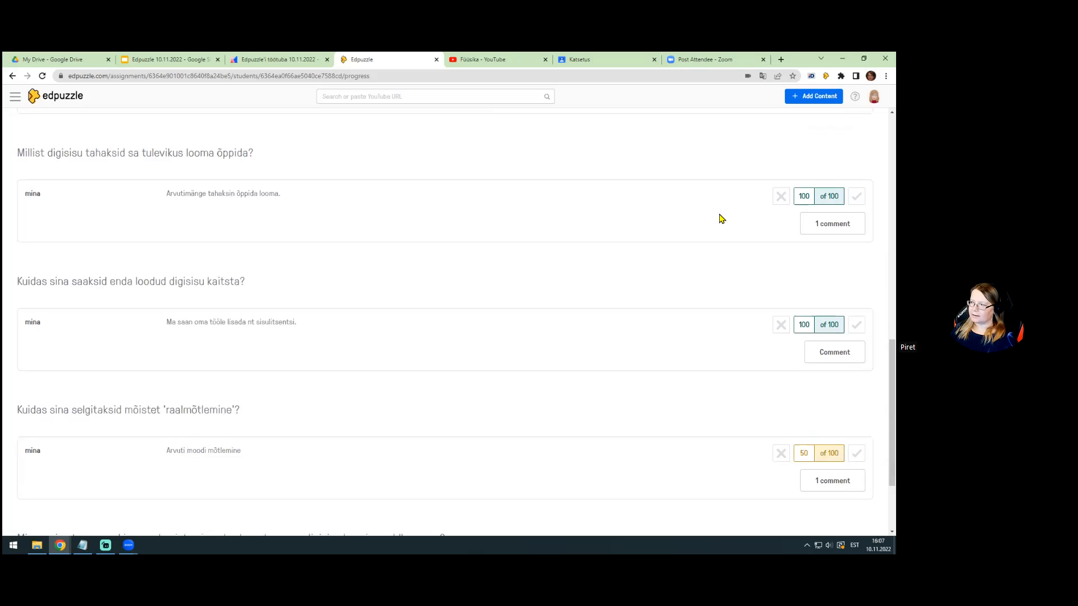
scroll(724, 221, "up", 1)
left_click(833, 269)
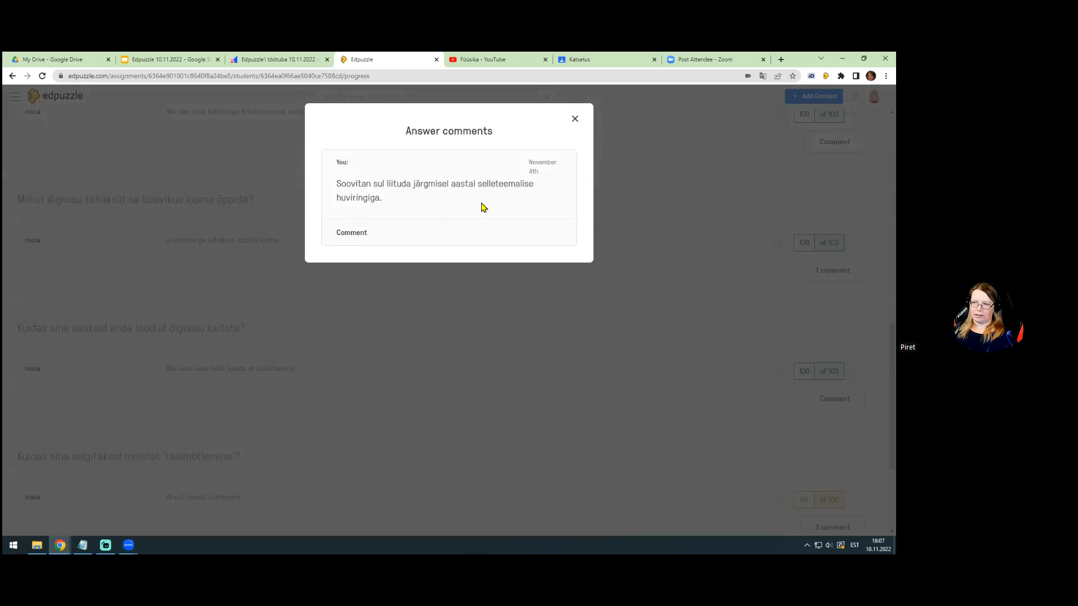
Step: Close the answer comments, mark the answer to "Millist digisisu tahaksid sa tulevikus looma õppida?" as incorrect, and revert that mark
left_click(575, 119)
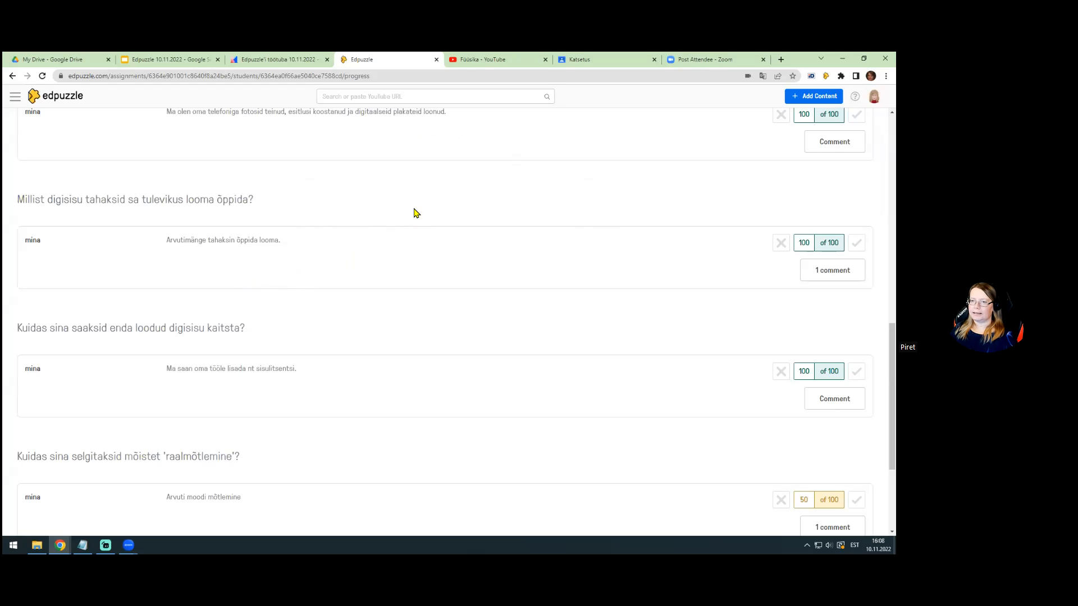
left_click(780, 243)
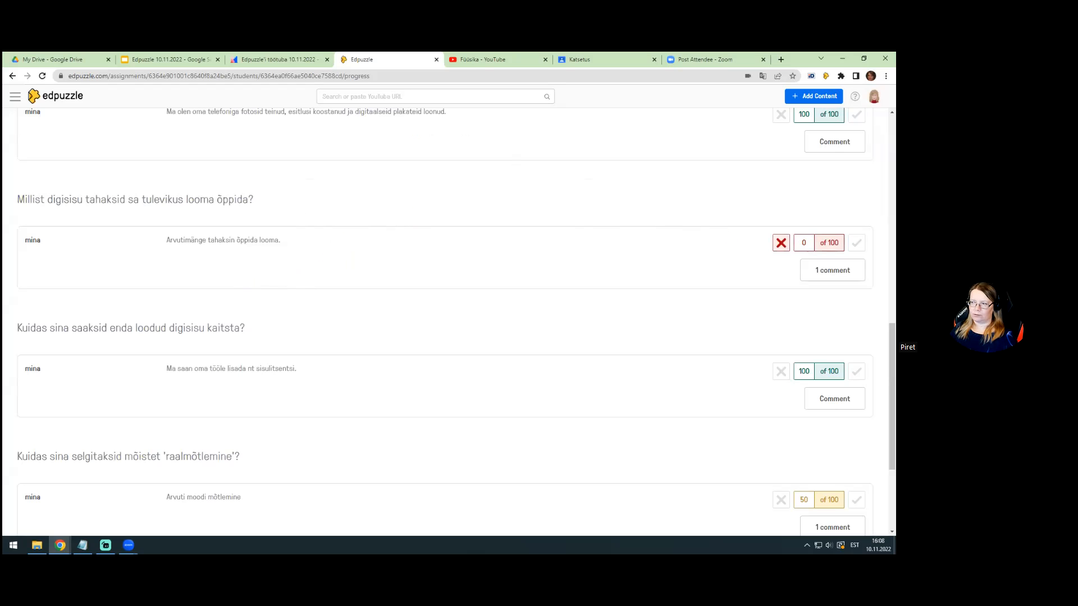
left_click(780, 242)
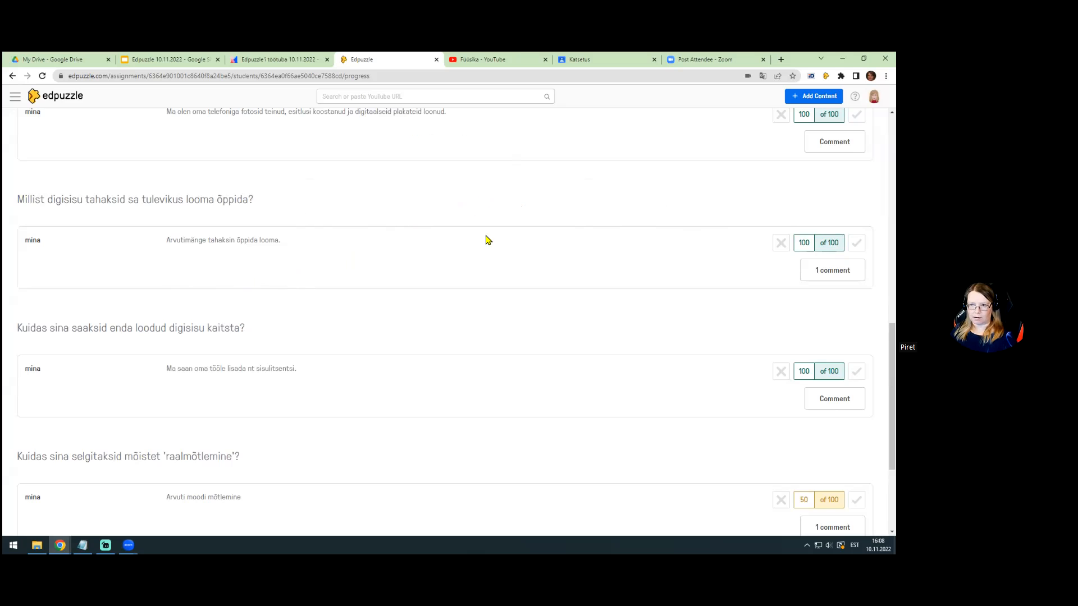
Step: Show the student answers to the first question of the Digisisu loomine assignment and return to the Koolitus class
scroll(480, 236, "up", 5)
scroll(478, 234, "up", 5)
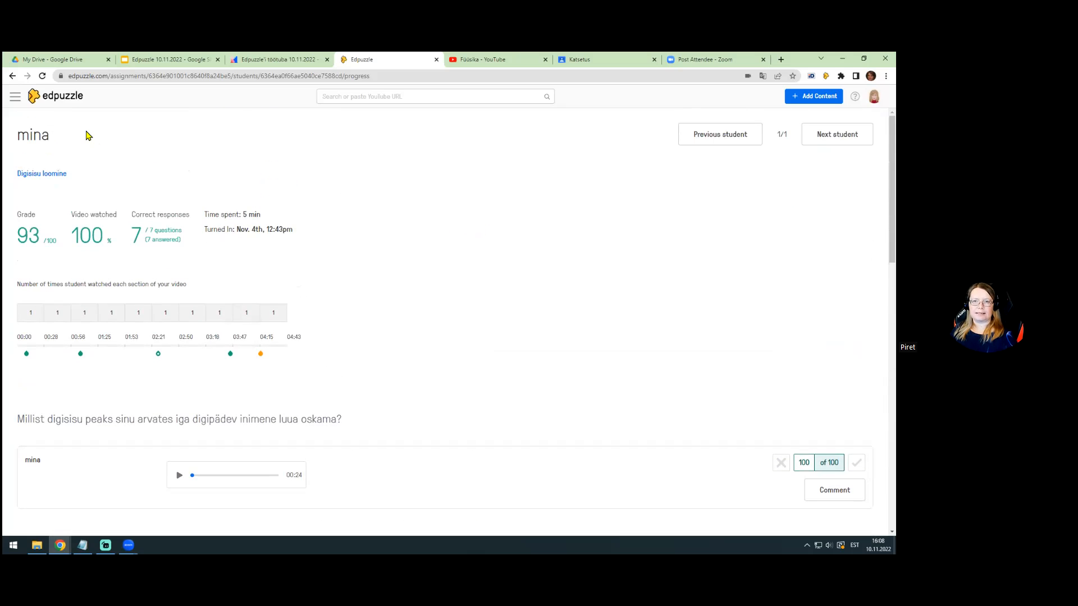
left_click(34, 176)
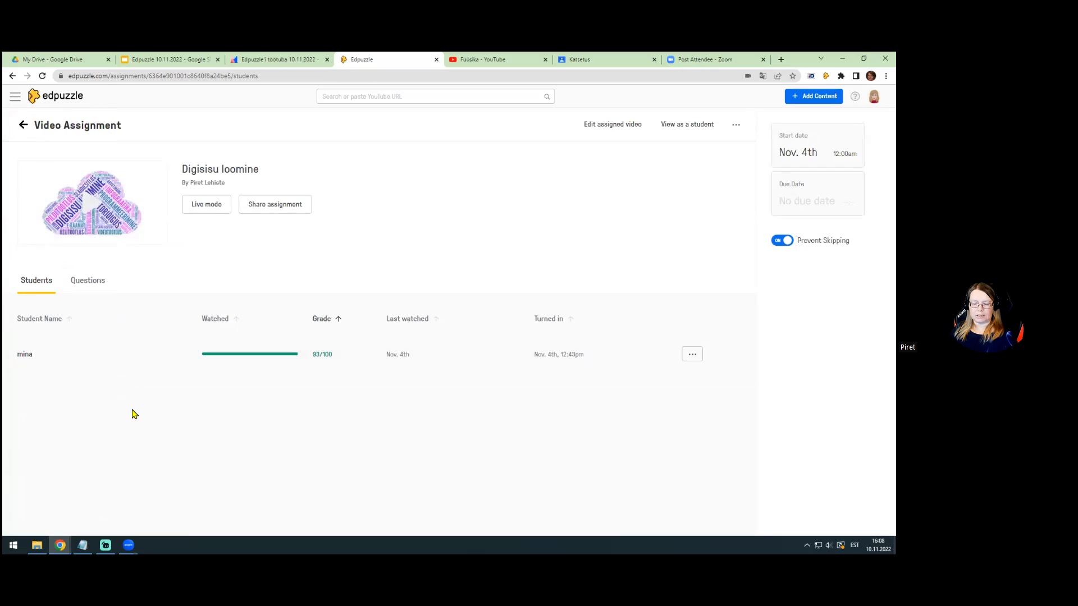
left_click(94, 280)
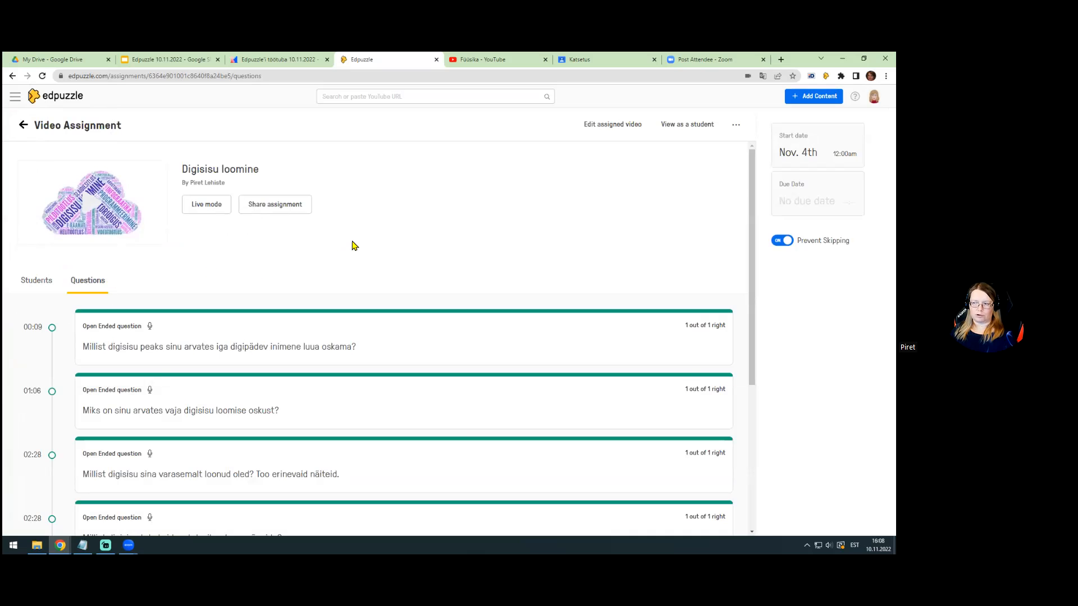
scroll(360, 244, "down", 2)
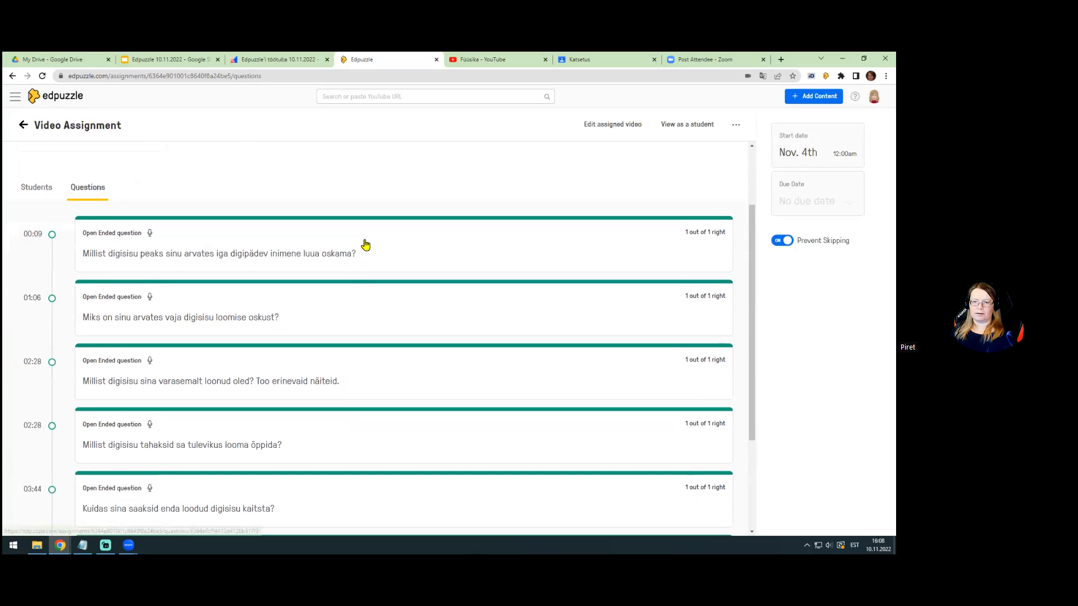
left_click(269, 256)
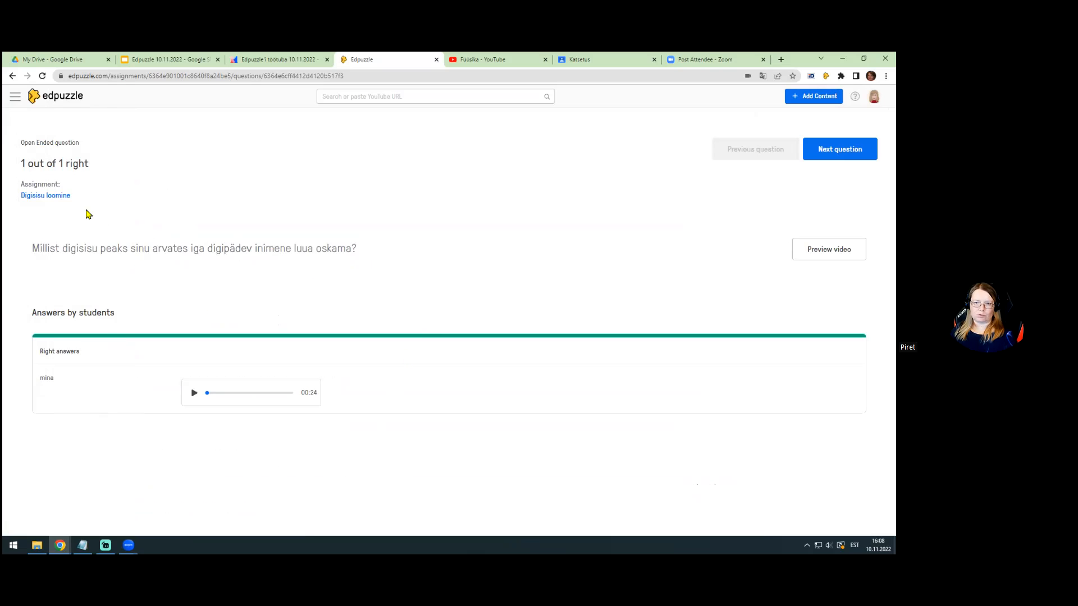
left_click(52, 196)
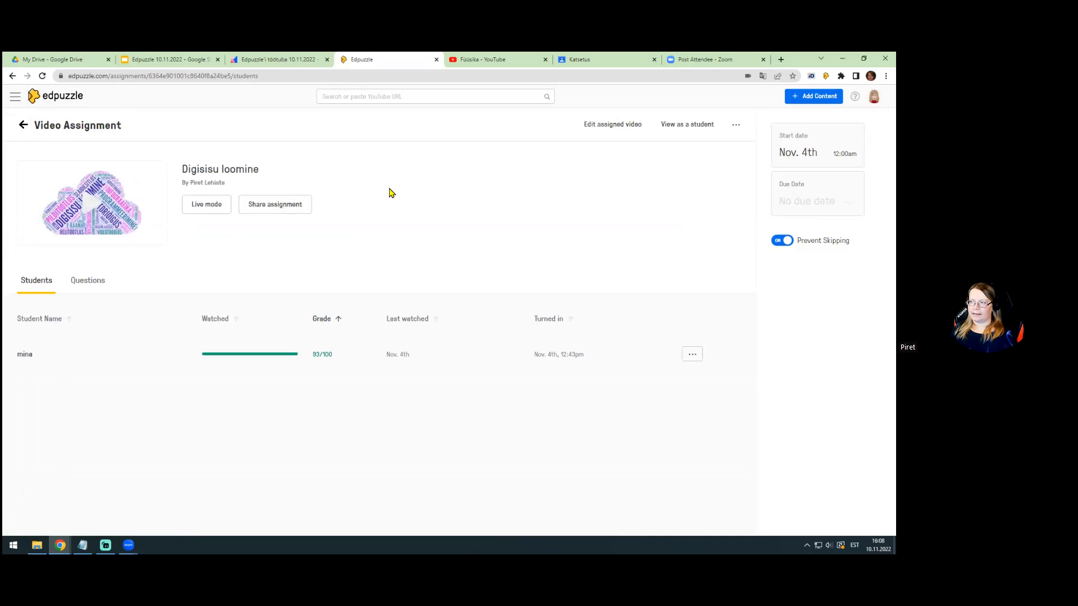
left_click(23, 125)
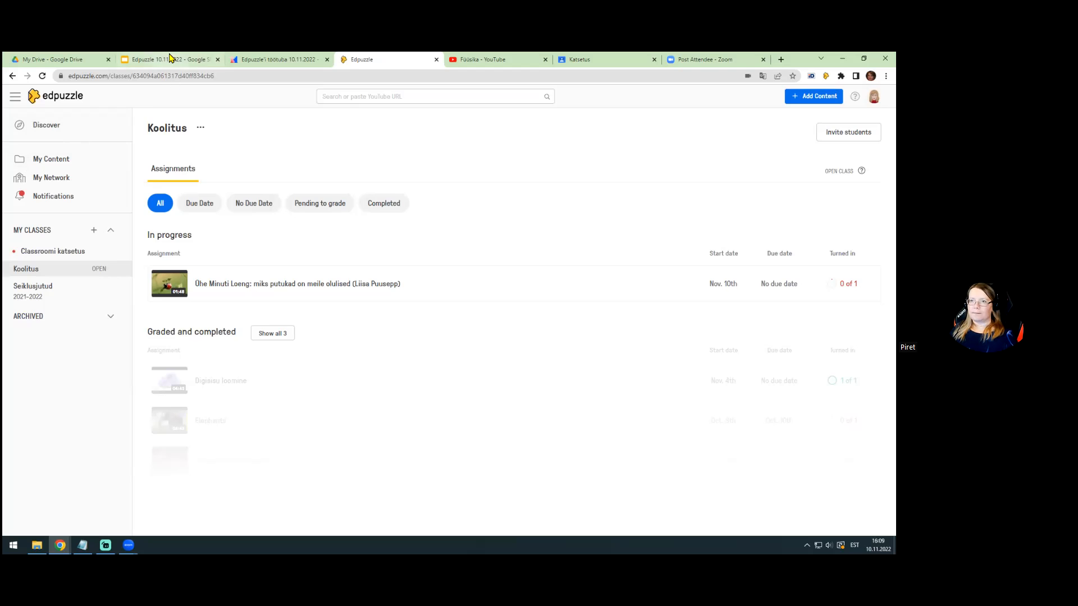
Step: Switch to the Edpuzzle 10.11.2022 presentation in Google Slides and start the slideshow from slide 27, "Kuidas kasutada rakendust klassiruumis?"
left_click(185, 61)
scroll(104, 400, "down", 10)
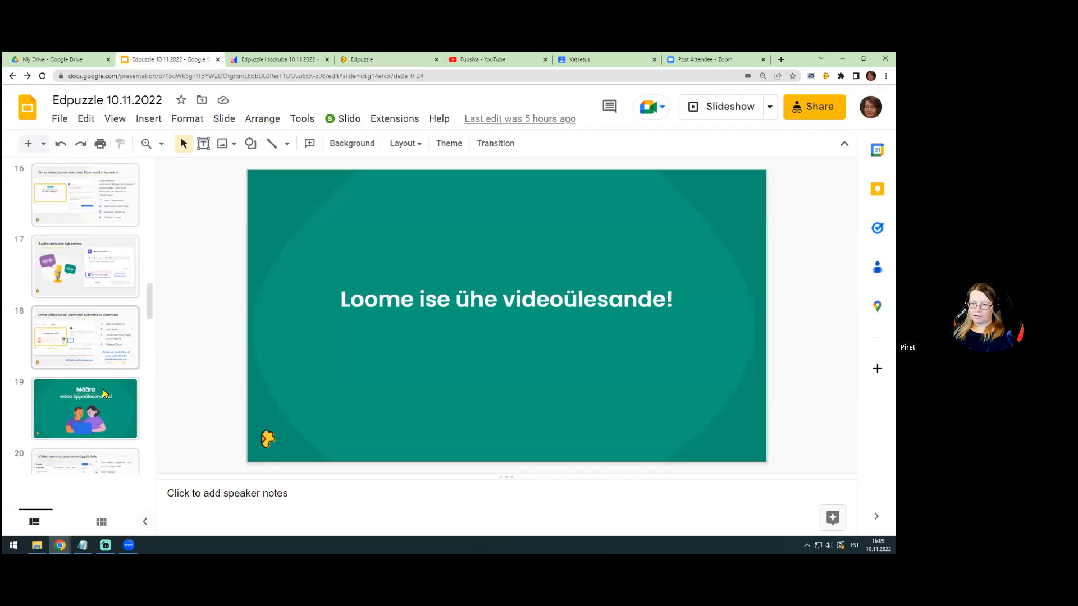
scroll(104, 396, "down", 6)
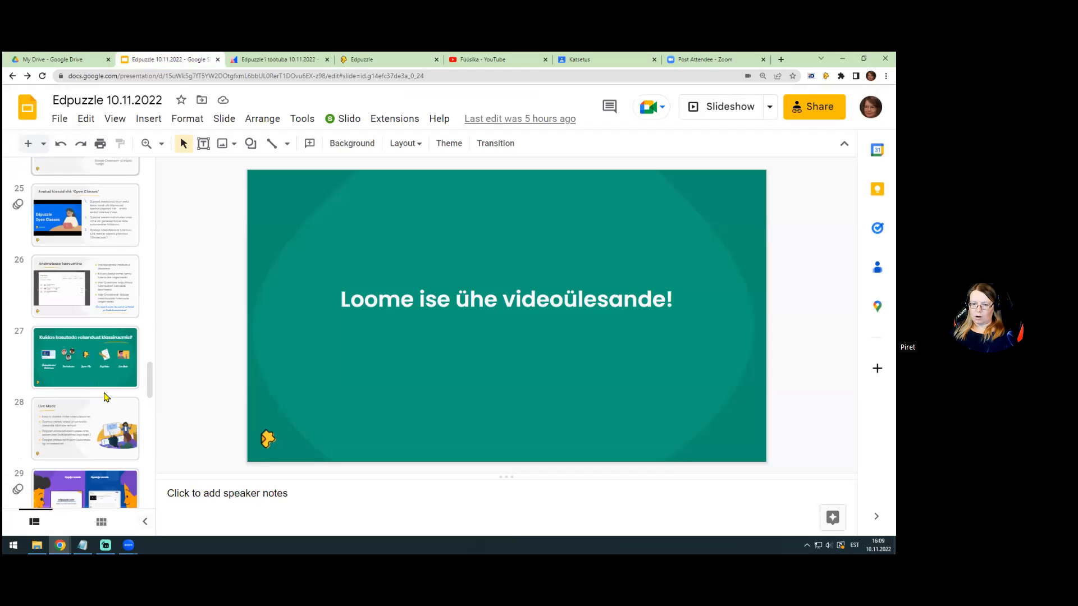
scroll(109, 382, "up", 5)
scroll(109, 376, "down", 2)
scroll(109, 375, "down", 3)
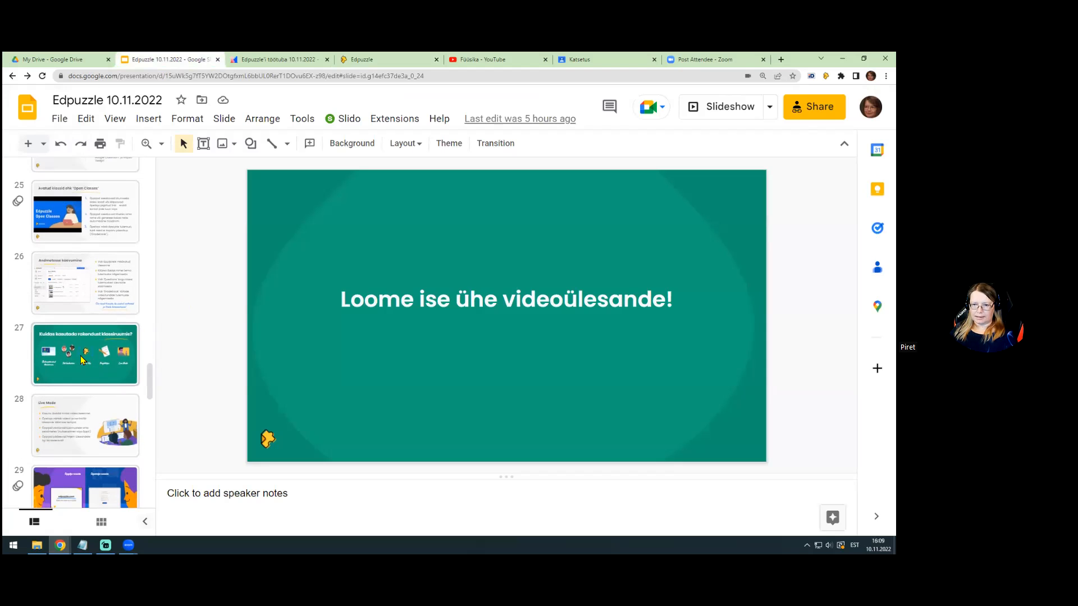
left_click(93, 360)
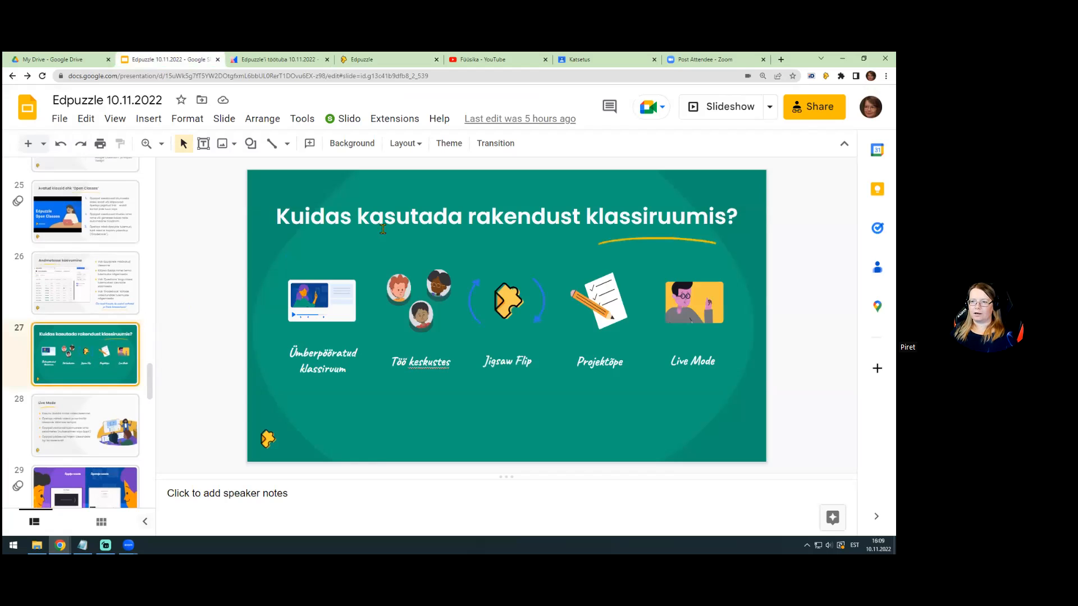
left_click(724, 106)
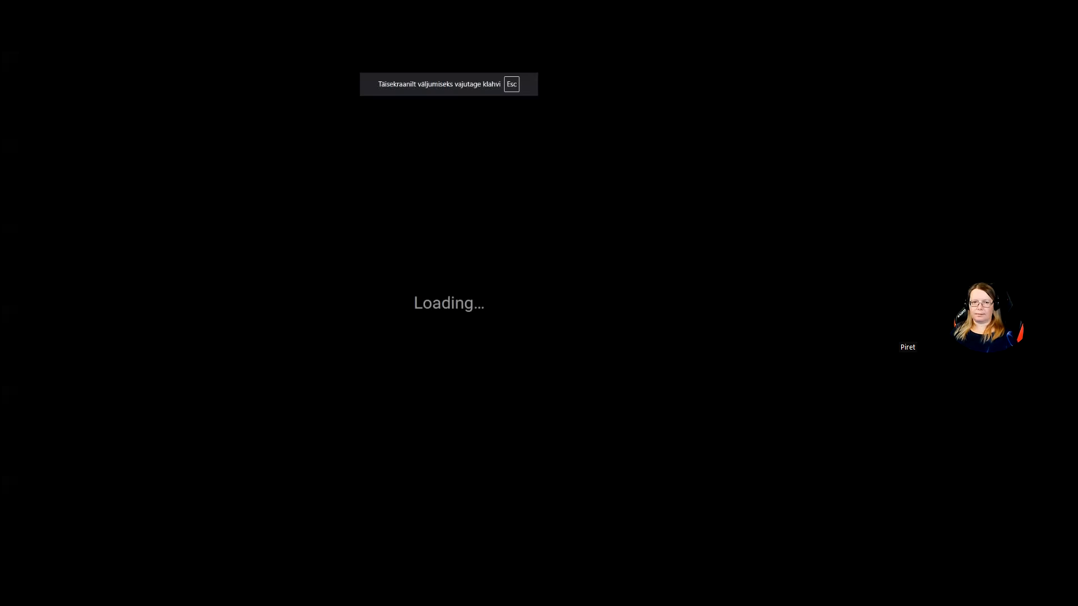
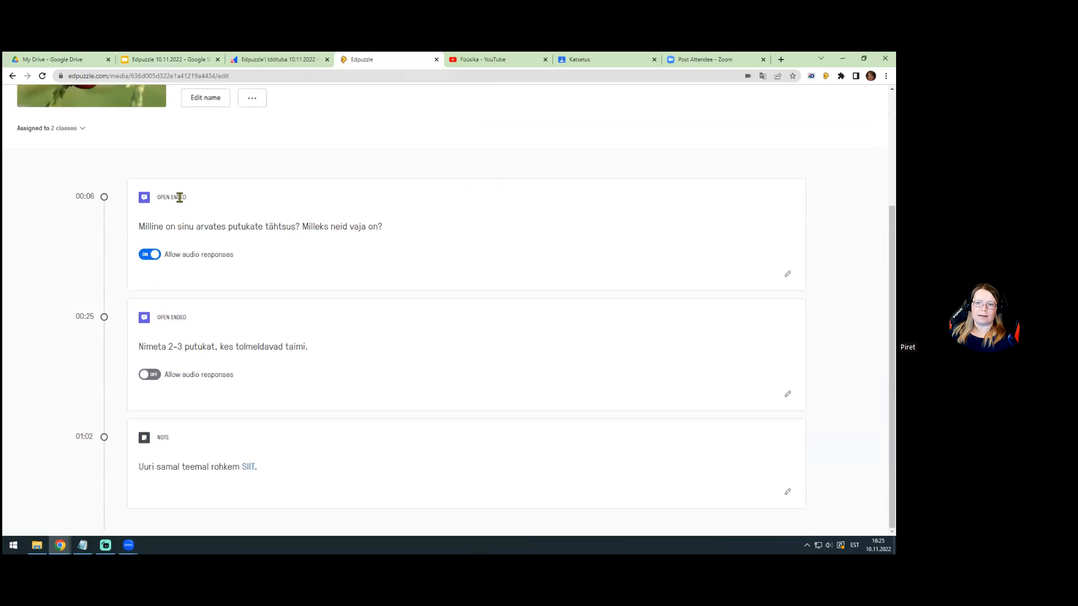
Step: Open the 00:06 open-ended question of the Ühe Minuti Loeng video for editing and leave for the Discover page without saving
left_click(569, 266)
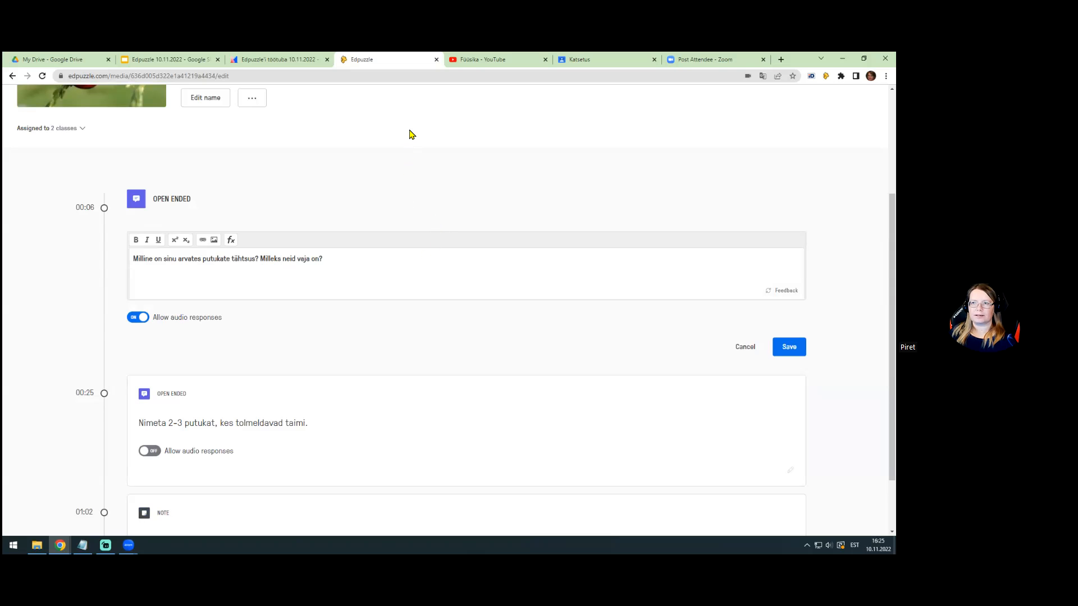
scroll(402, 129, "up", 2)
scroll(402, 128, "up", 2)
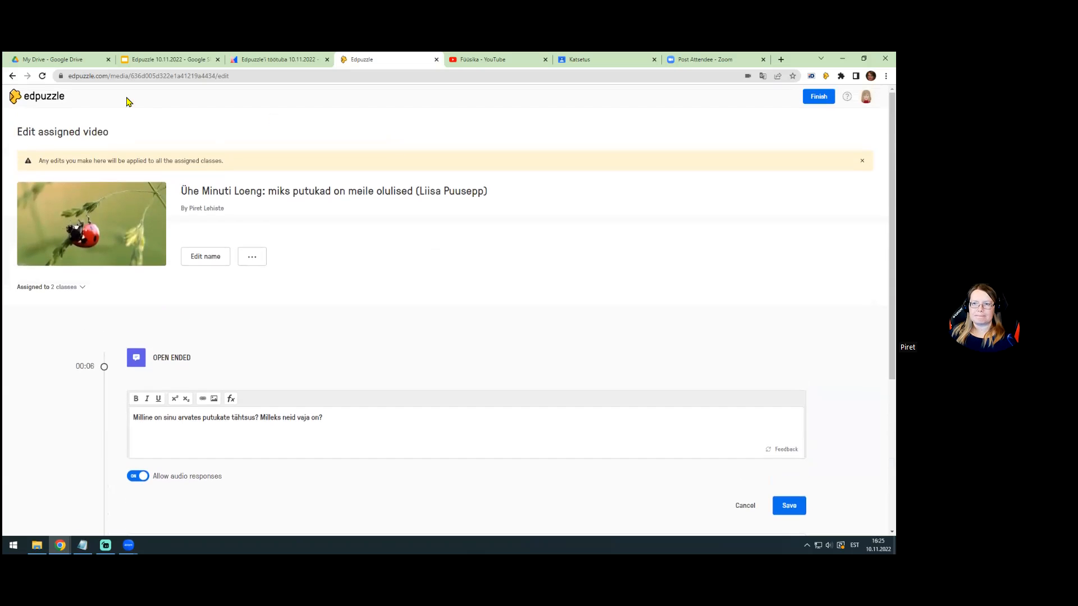
left_click(44, 99)
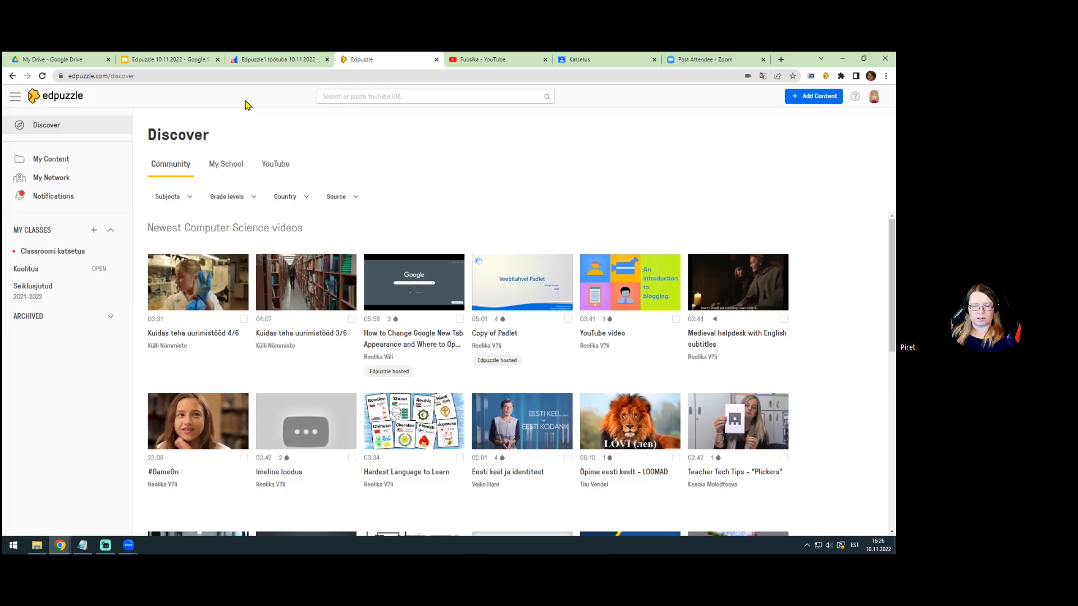
Step: Switch to the student's incognito browser window and try to open the Edpuzzle home page by shortening the assignment address to edpuzzle.com
mouse_move(60, 545)
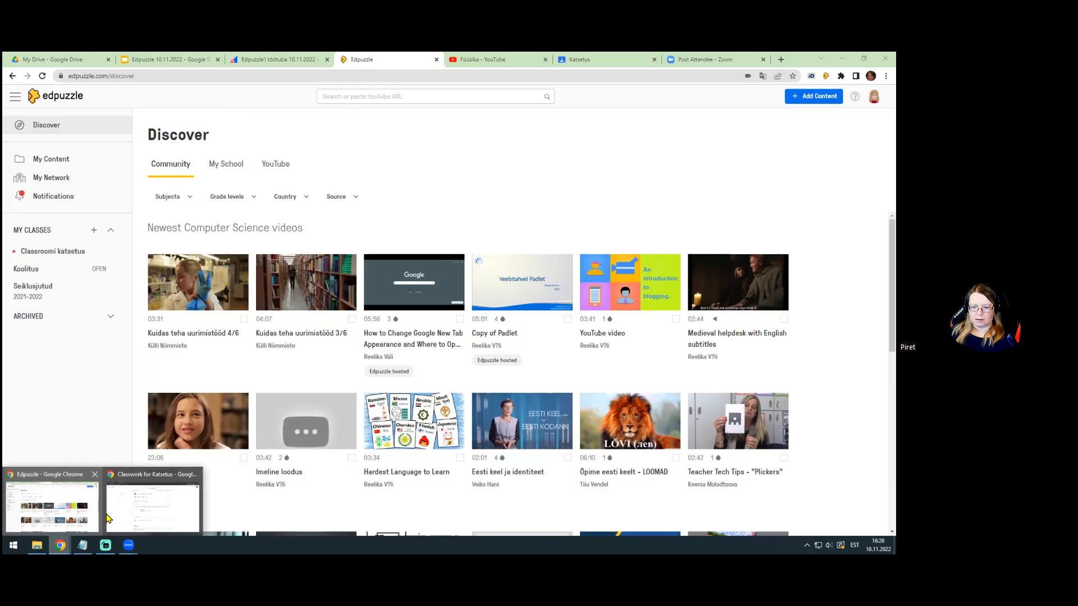
left_click(139, 495)
left_click(188, 62)
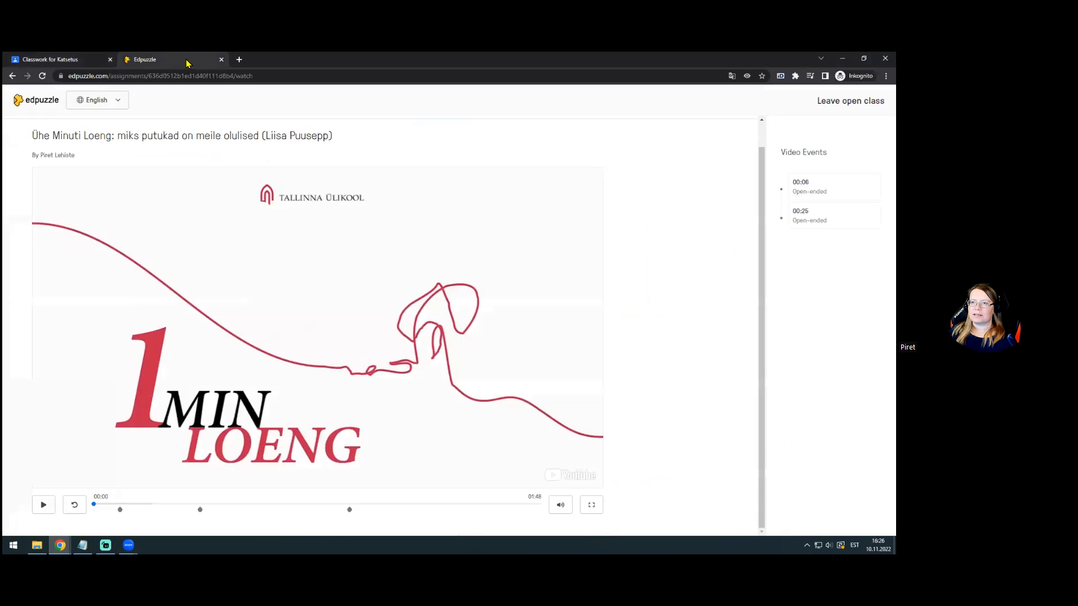
left_click(179, 77)
left_click(274, 76)
left_click_drag(274, 77, 130, 78)
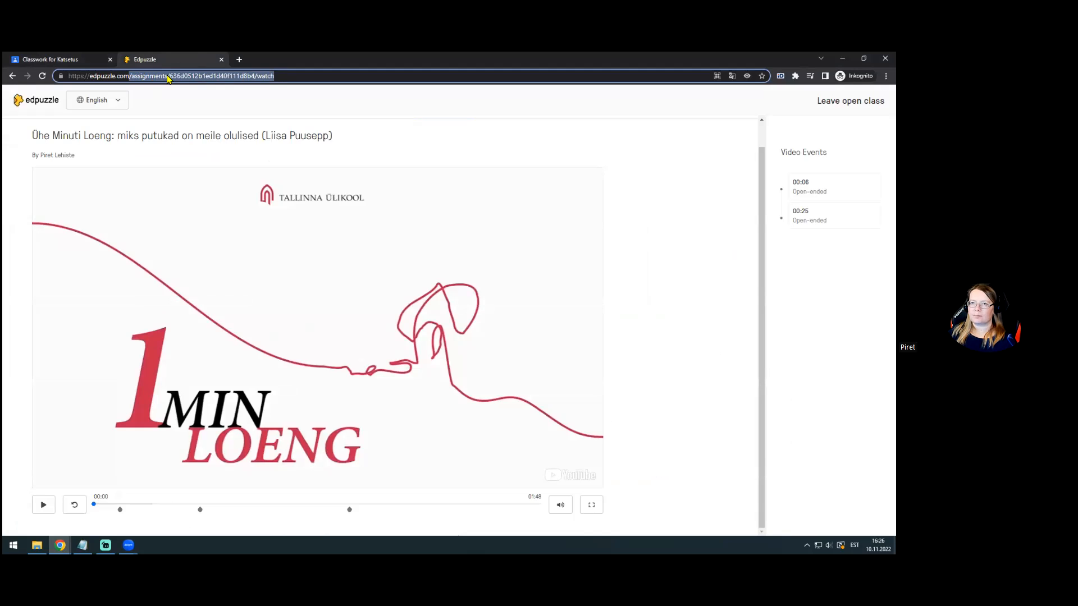
key("BackSpace")
key("Return")
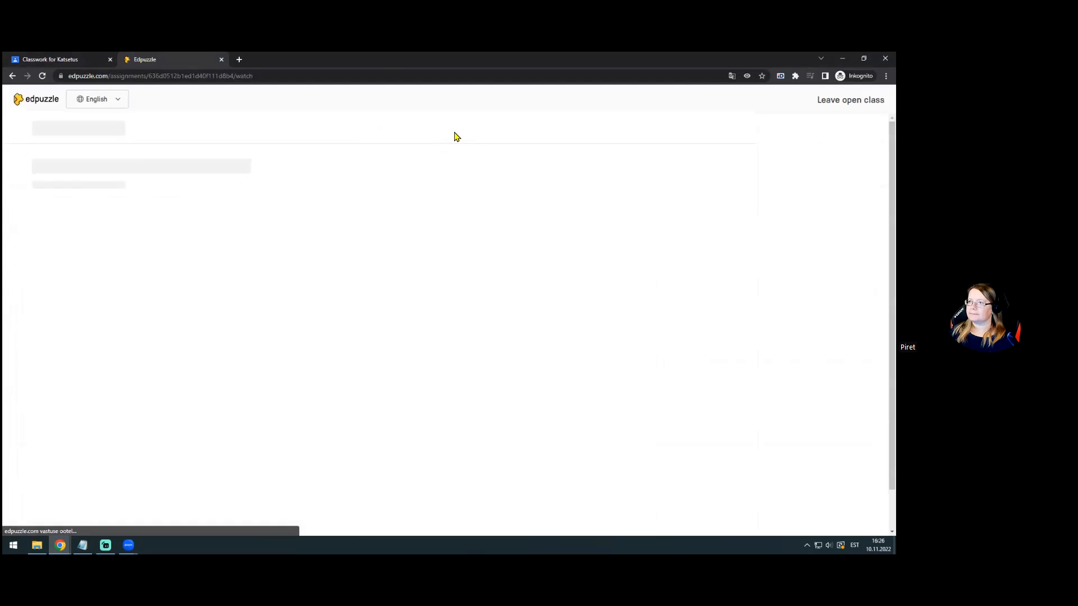
left_click(273, 77)
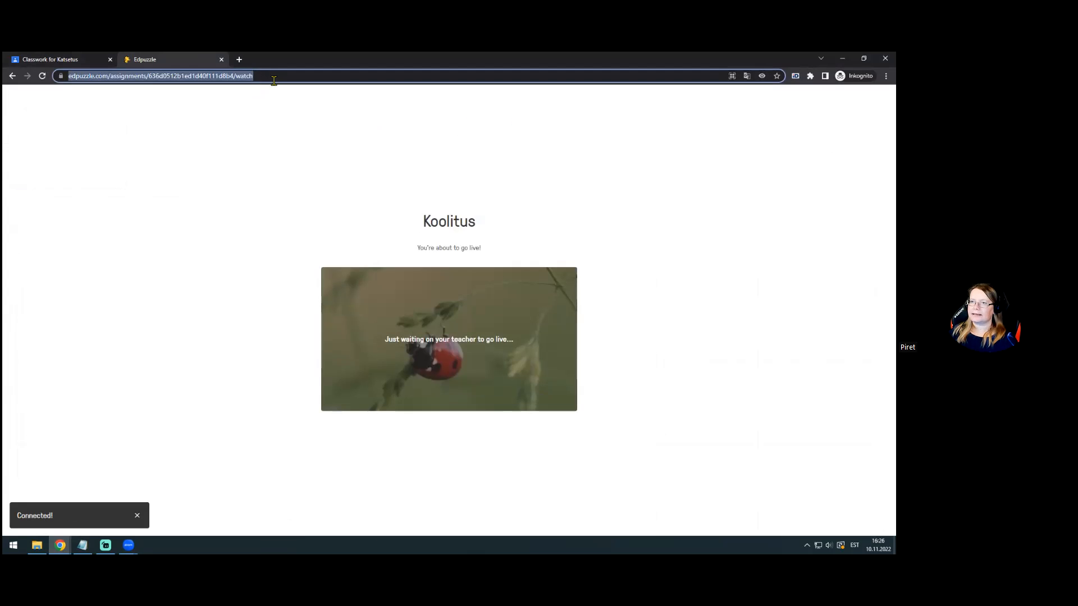
Step: Close the student's Edpuzzle tab and load edpuzzle.com in a new tab of the same window
left_click(221, 59)
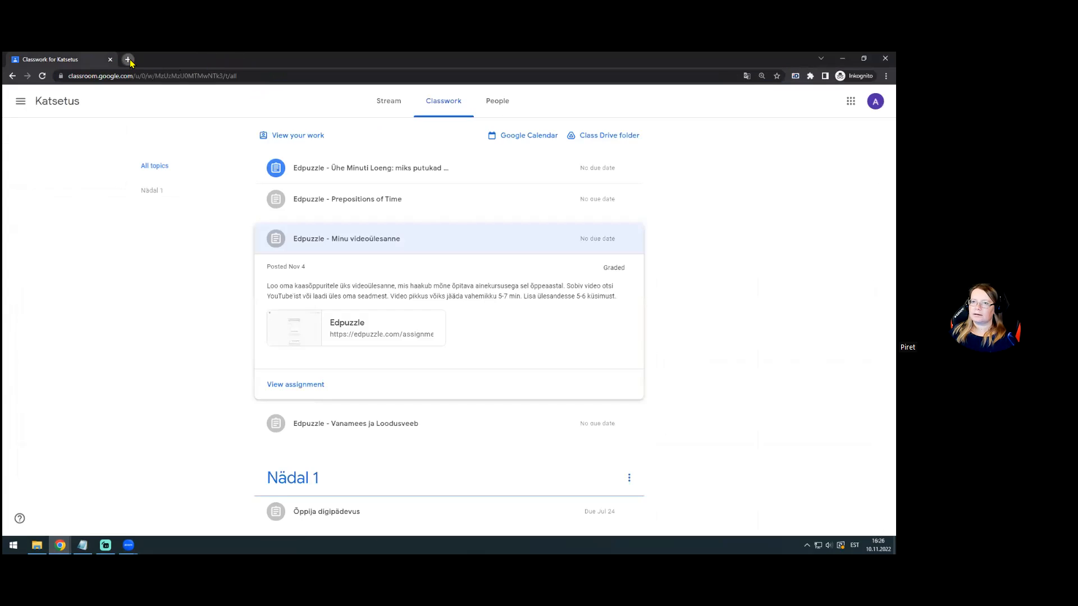
left_click(128, 59)
type("edpuzz")
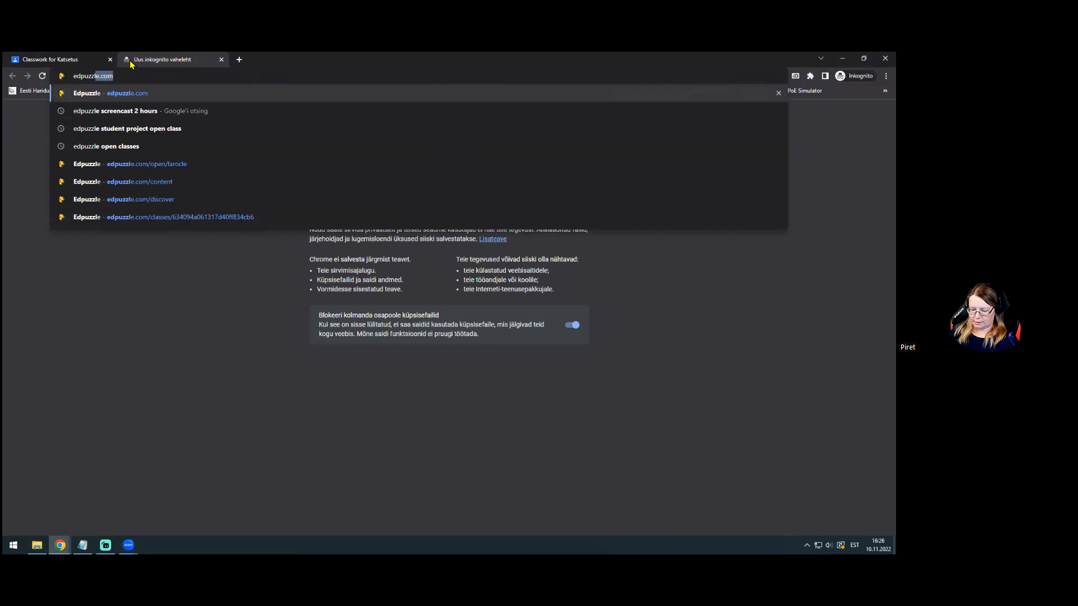
type("le")
key("Return")
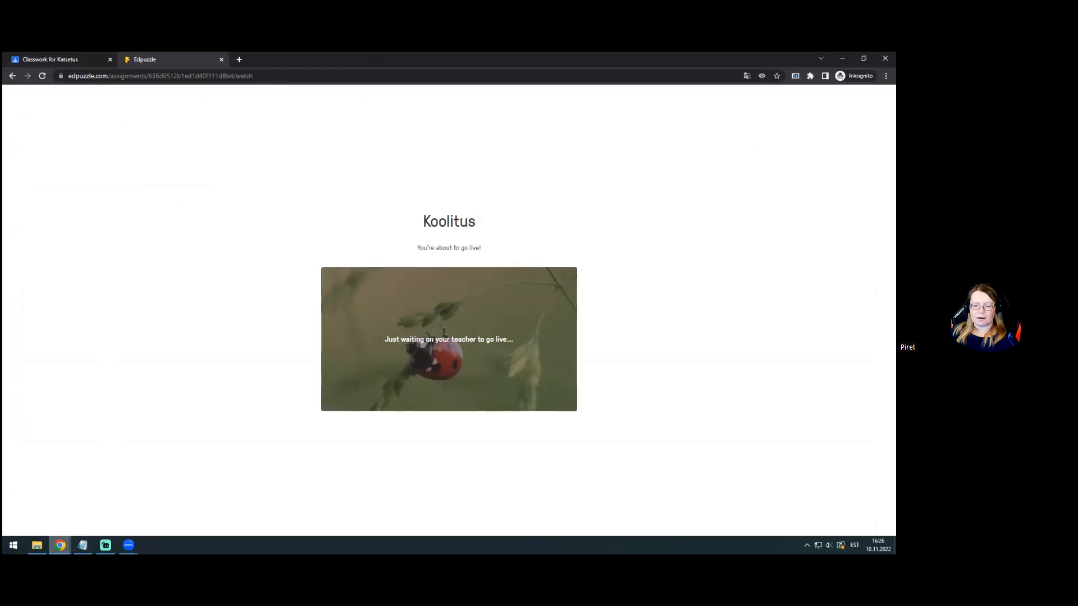
Step: Return to the teacher's browser window, open the Koolitus class, and show all its graded and completed assignments
mouse_move(60, 545)
left_click(73, 505)
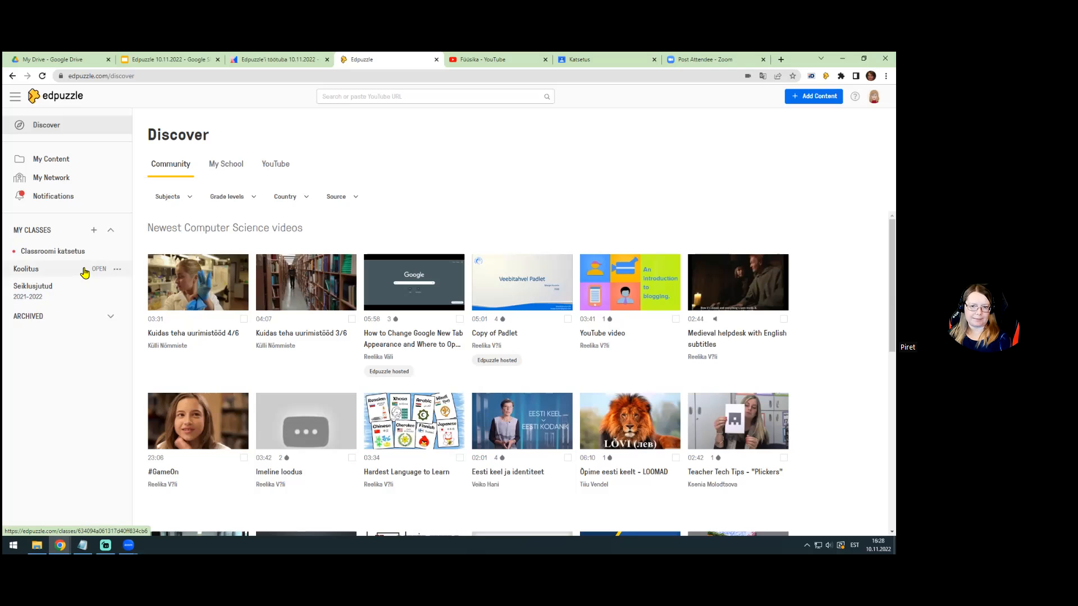
left_click(50, 270)
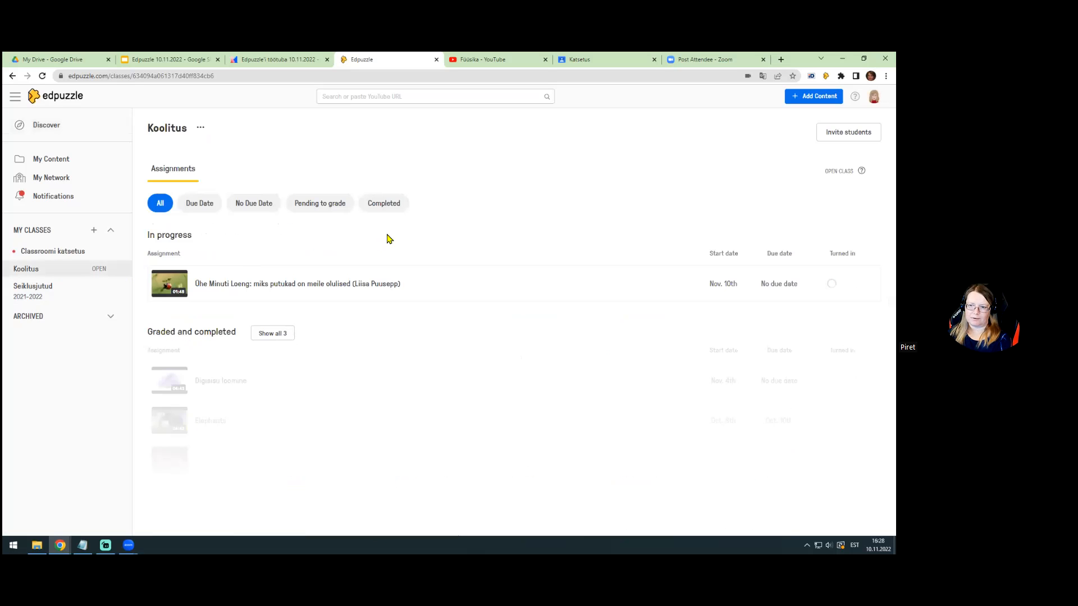
left_click(275, 336)
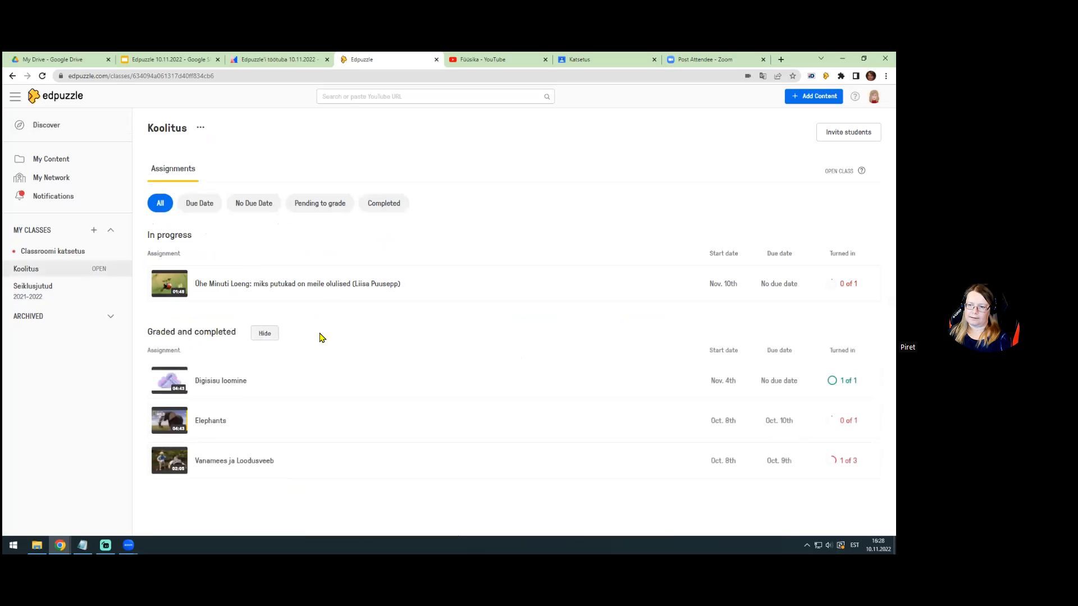
Step: Open the Digisisu loomine assignment and review the progress overview and answers of the student mina
left_click(231, 385)
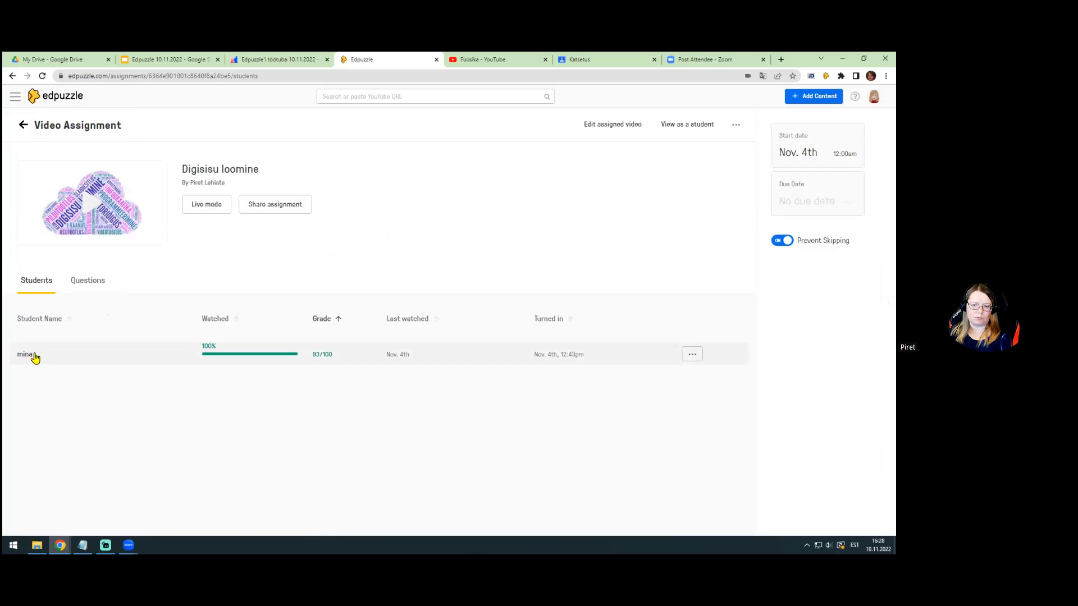
left_click(65, 355)
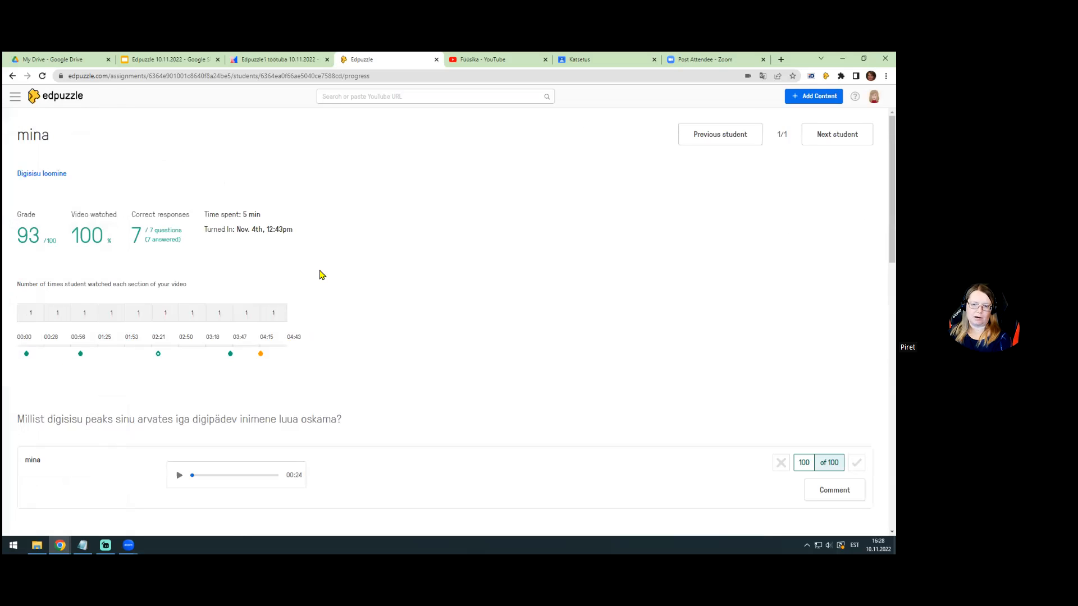
scroll(464, 279, "down", 6)
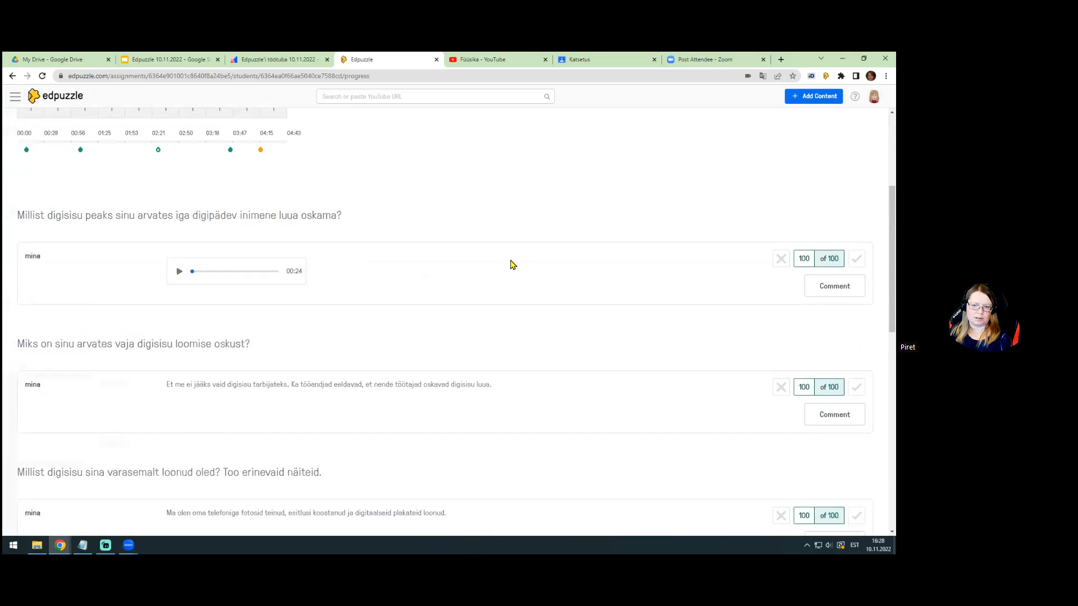
scroll(516, 263, "up", 6)
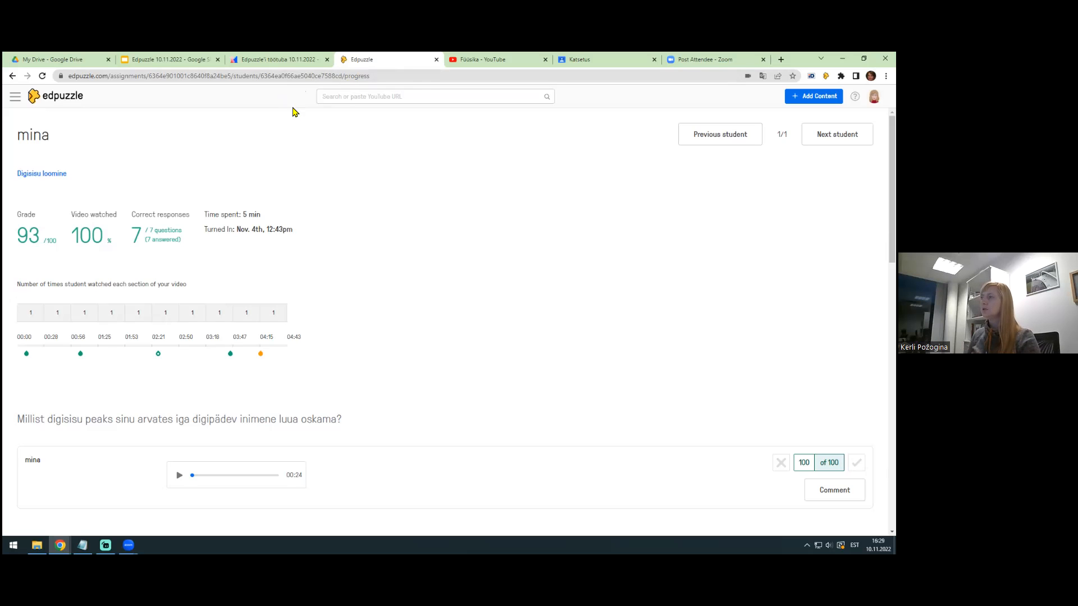
Step: Leave the student results for the Discover page and show the "Lisamaterjale" slide of the Edpuzzle 10.11.2022 presentation
left_click(64, 97)
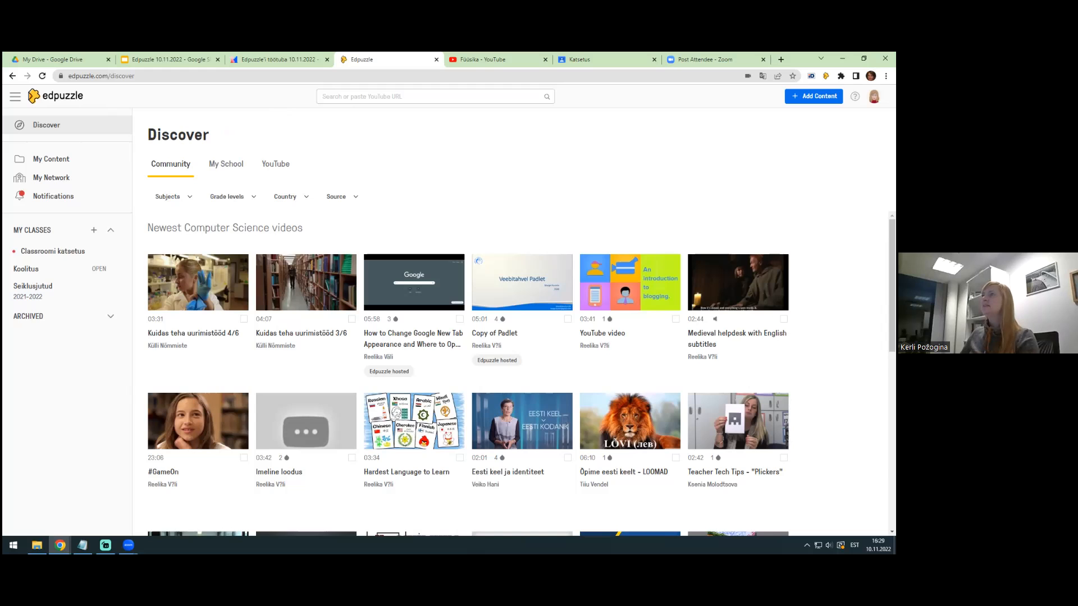
left_click(170, 62)
key("Up")
key("Up")
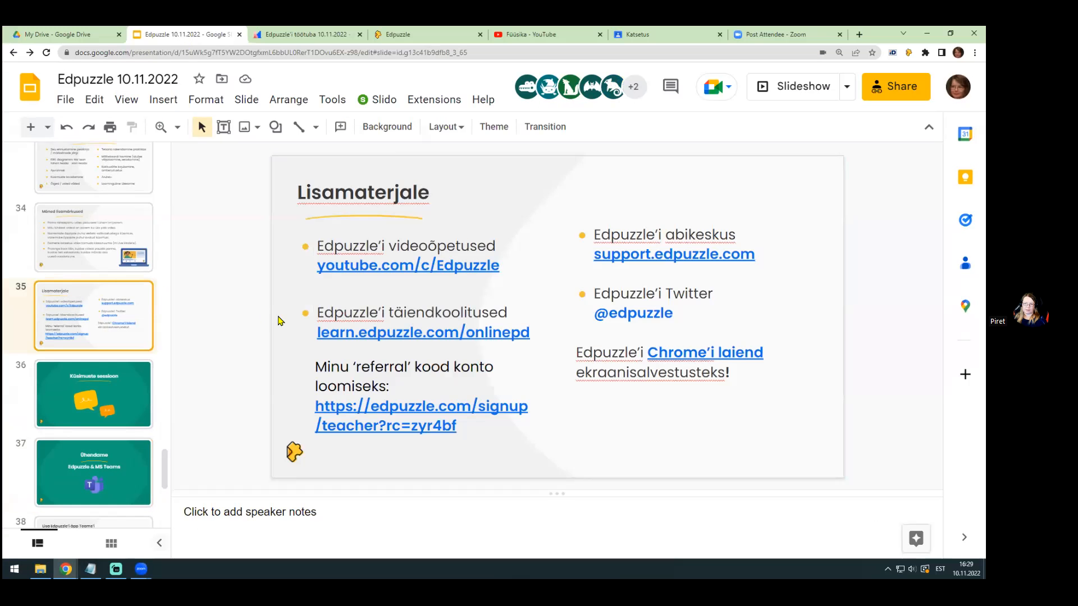